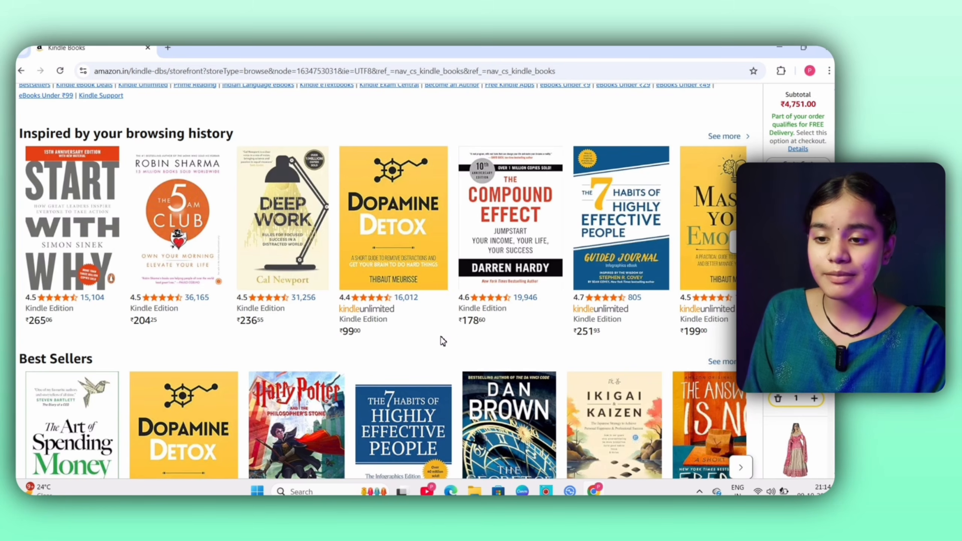
Step: Browse the Kindle eBooks storefront, examining the titles, ratings and prices in the browsing-history and Best Sellers rows
{"action": "left_click", "coordinate": [732, 243]}
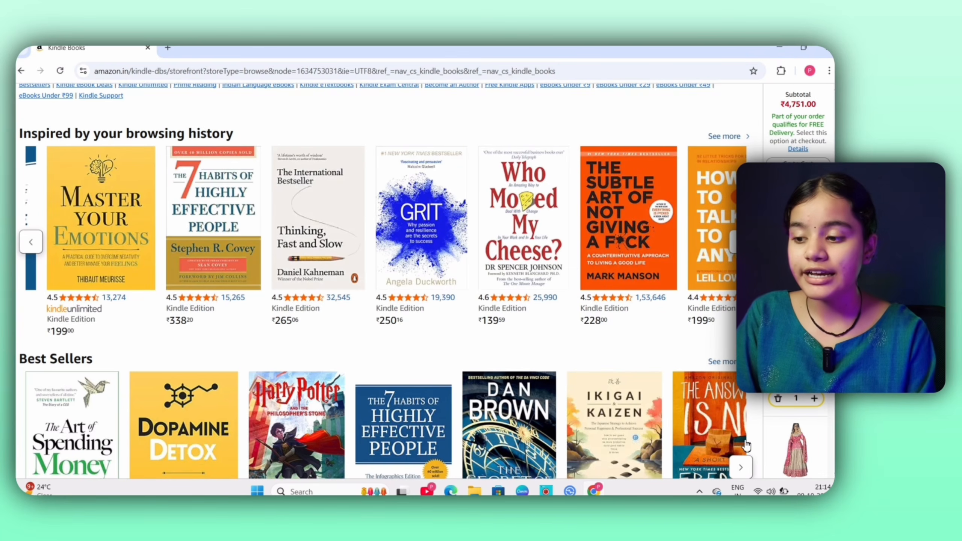
{"action": "scroll", "coordinate": [548, 318], "scroll_direction": "down", "scroll_amount": 2}
{"action": "scroll", "coordinate": [547, 318], "scroll_direction": "up", "scroll_amount": 4}
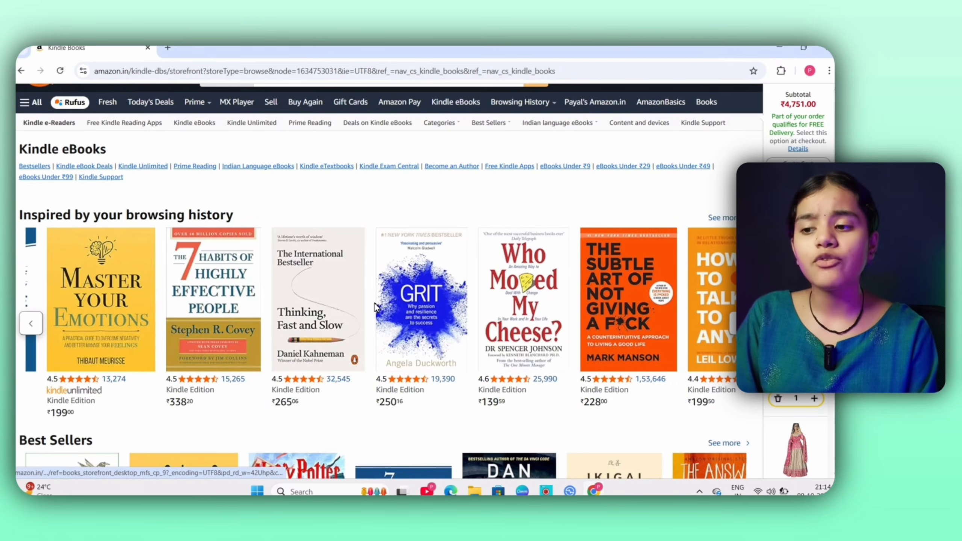
{"action": "scroll", "coordinate": [377, 308], "scroll_direction": "left", "scroll_amount": 12}
{"action": "scroll", "coordinate": [375, 306], "scroll_direction": "down", "scroll_amount": 3}
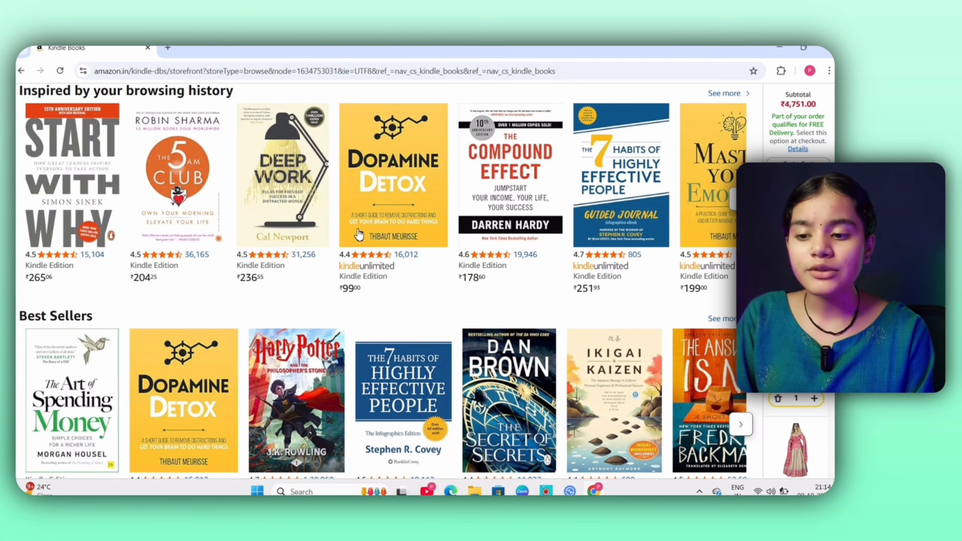
{"action": "scroll", "coordinate": [393, 303], "scroll_direction": "down", "scroll_amount": 5}
{"action": "scroll", "coordinate": [401, 302], "scroll_direction": "down", "scroll_amount": 3}
{"action": "scroll", "coordinate": [400, 302], "scroll_direction": "up", "scroll_amount": 11}
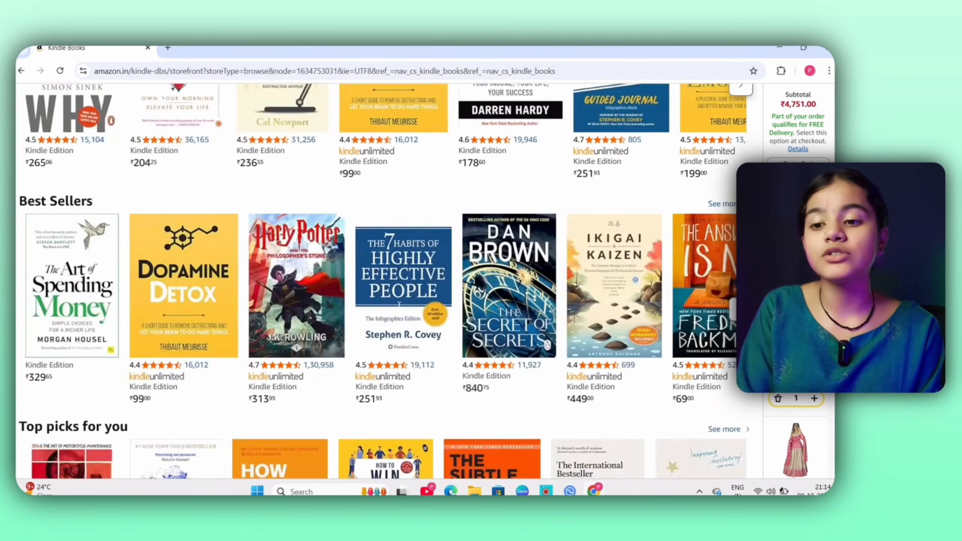
{"action": "scroll", "coordinate": [438, 382], "scroll_direction": "down", "scroll_amount": 3}
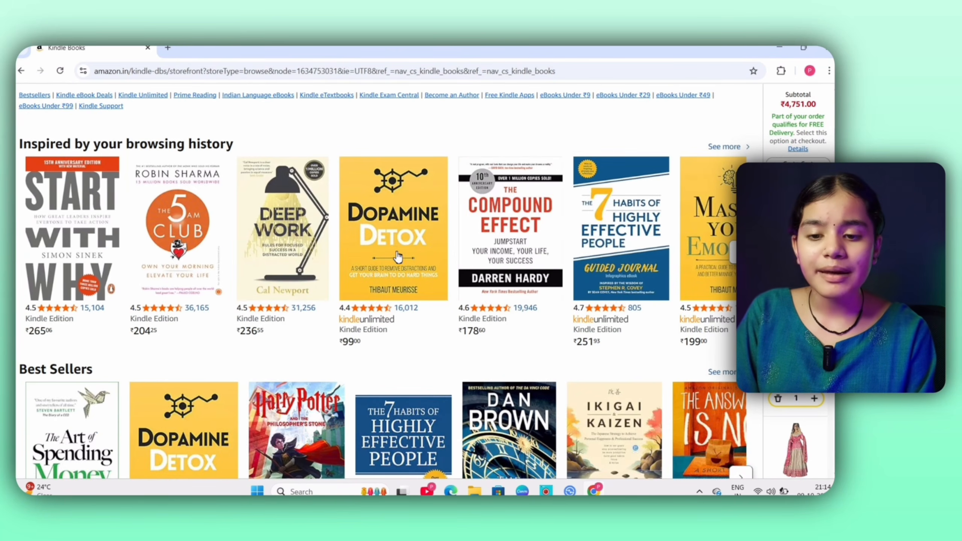
Step: Open the Dopamine Detox Kindle book page and examine its purchase options, description and print length
{"action": "left_click", "coordinate": [397, 253]}
{"action": "scroll", "coordinate": [399, 326], "scroll_direction": "down", "scroll_amount": 3}
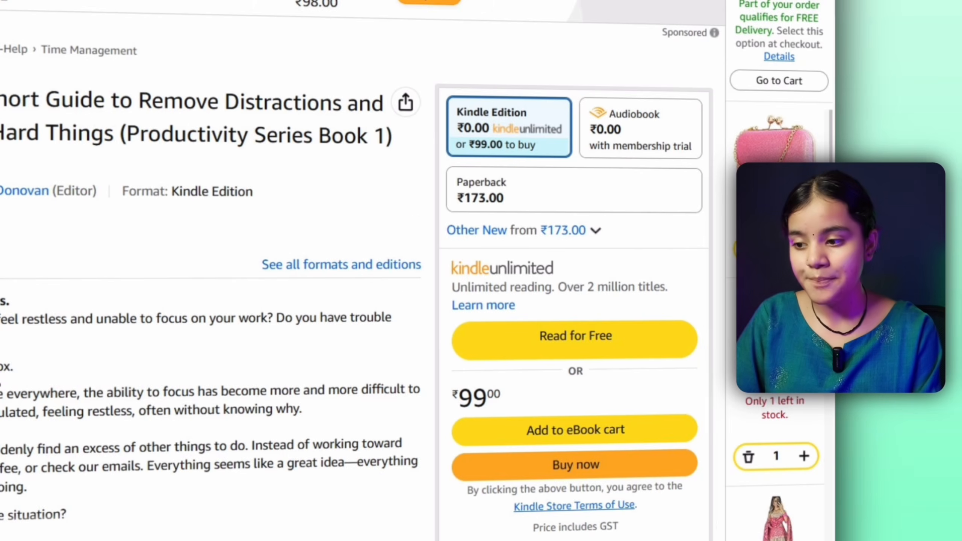
{"action": "scroll", "coordinate": [14, 383], "scroll_direction": "down", "scroll_amount": 2}
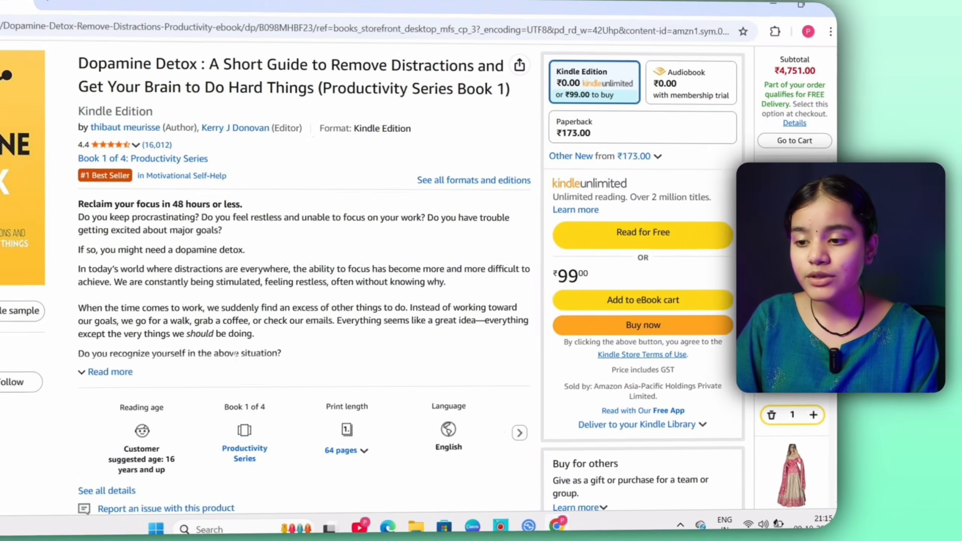
{"action": "scroll", "coordinate": [235, 354], "scroll_direction": "down", "scroll_amount": 2}
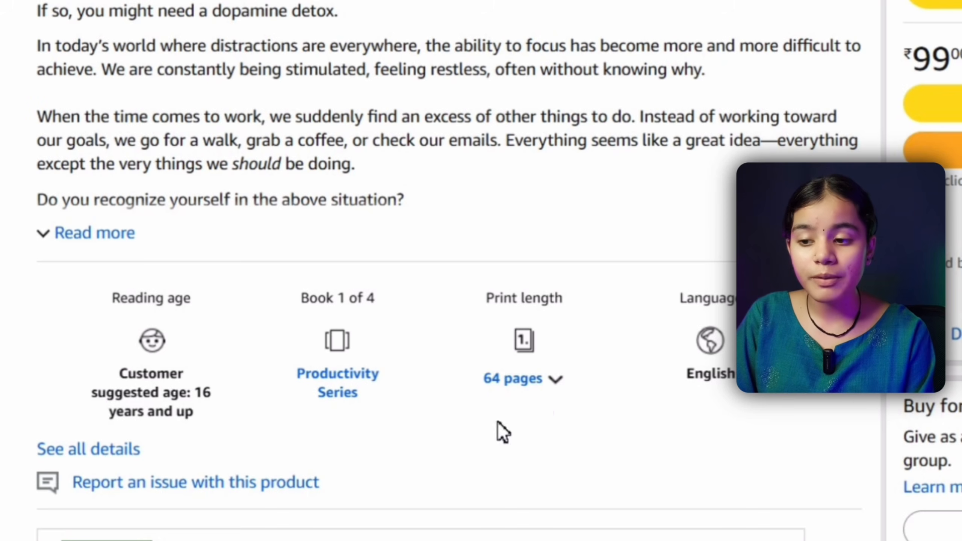
{"action": "mouse_move", "coordinate": [563, 383]}
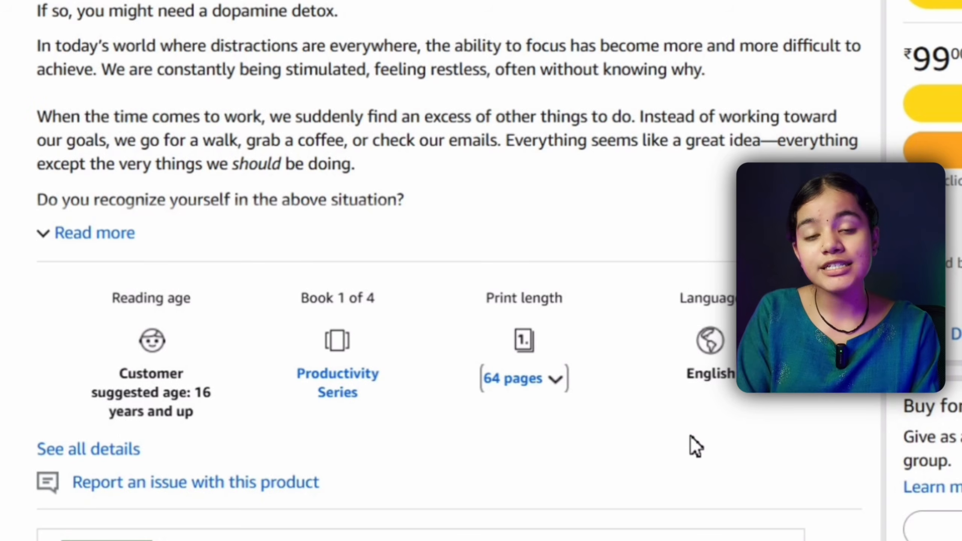
{"action": "scroll", "coordinate": [692, 444], "scroll_direction": "down", "scroll_amount": 4}
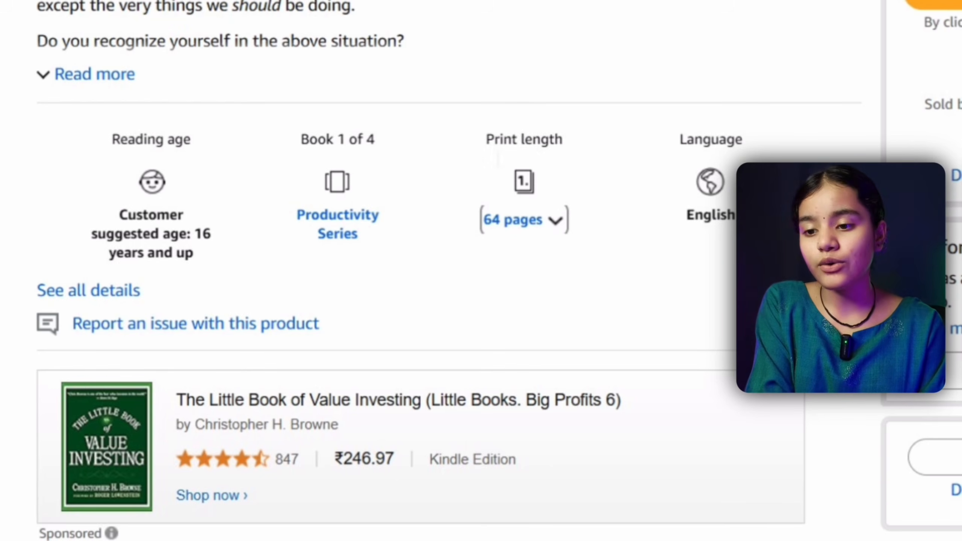
Step: Show the next set of book details, read the Page Flip explanation and close it
{"action": "left_click", "coordinate": [805, 189]}
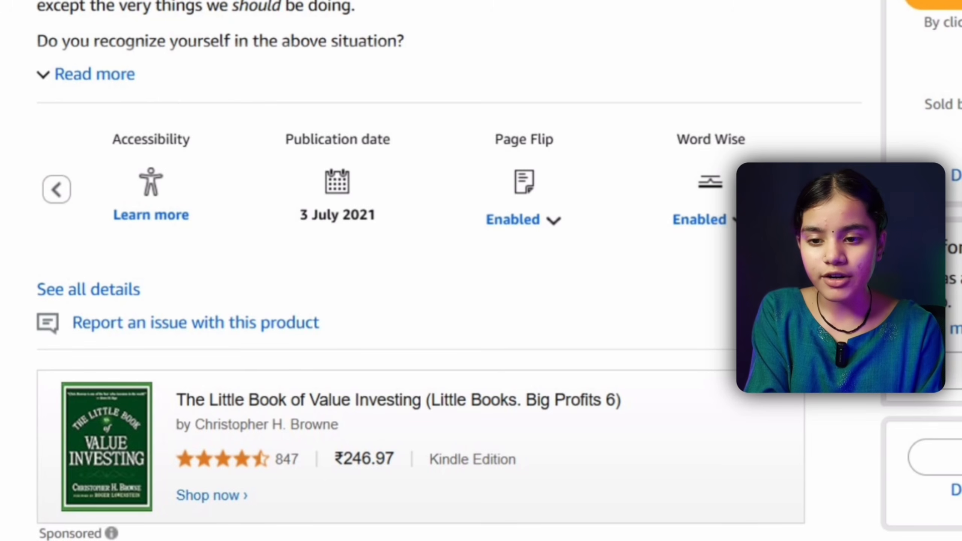
{"action": "left_click", "coordinate": [530, 222]}
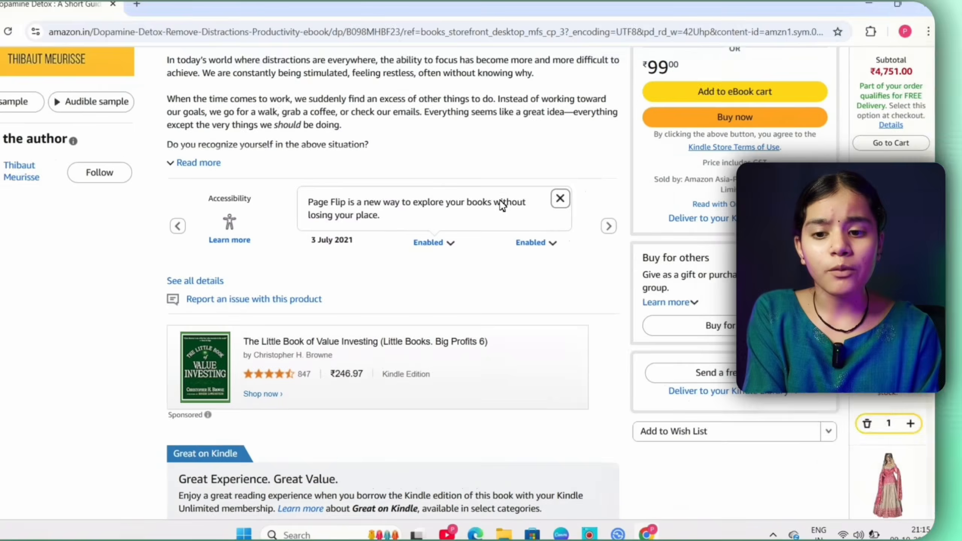
{"action": "left_click", "coordinate": [753, 139]}
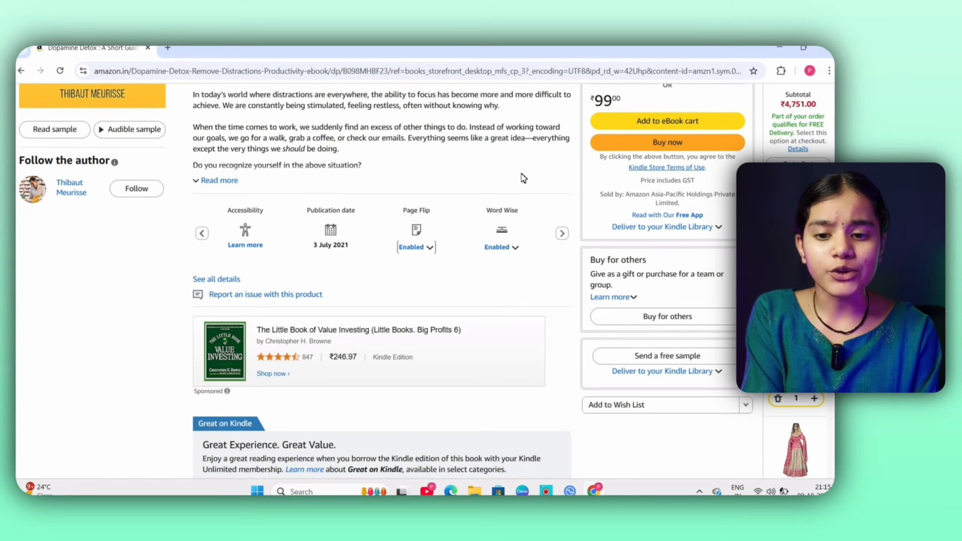
Step: Open the book's Read for Free offer and review the Kindle Unlimited trial terms and membership benefits
{"action": "scroll", "coordinate": [572, 244], "scroll_direction": "up", "scroll_amount": 5}
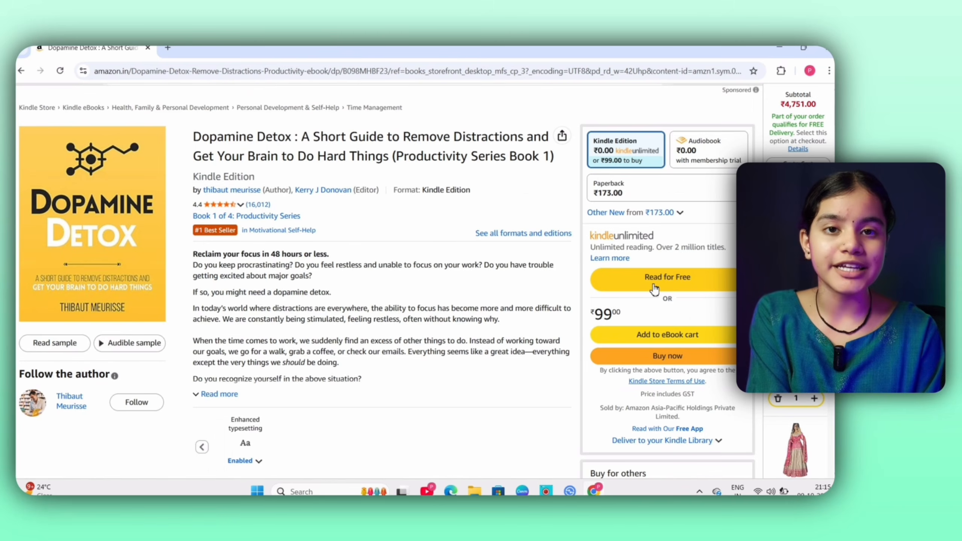
{"action": "left_click", "coordinate": [691, 280]}
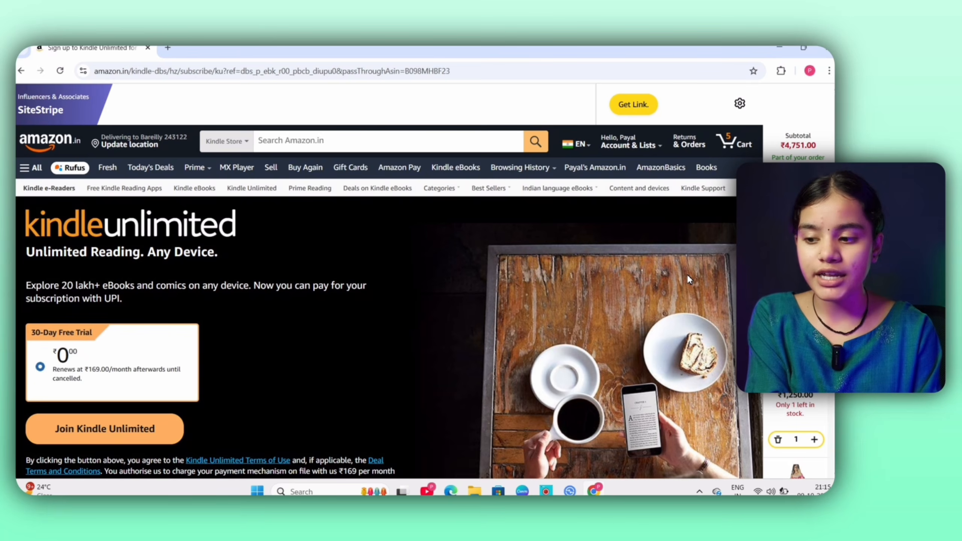
{"action": "scroll", "coordinate": [417, 333], "scroll_direction": "down", "scroll_amount": 4}
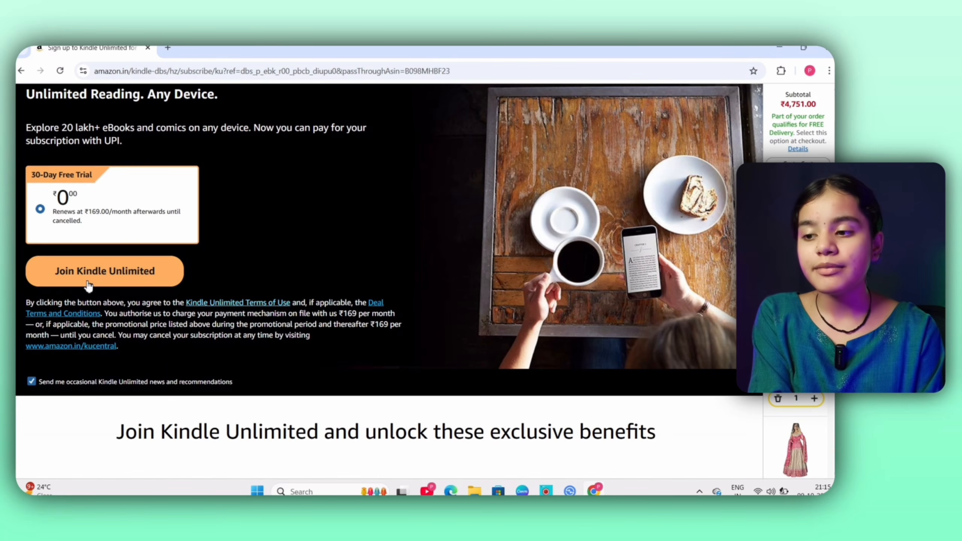
{"action": "scroll", "coordinate": [244, 193], "scroll_direction": "up", "scroll_amount": 1}
{"action": "scroll", "coordinate": [244, 190], "scroll_direction": "up", "scroll_amount": 3}
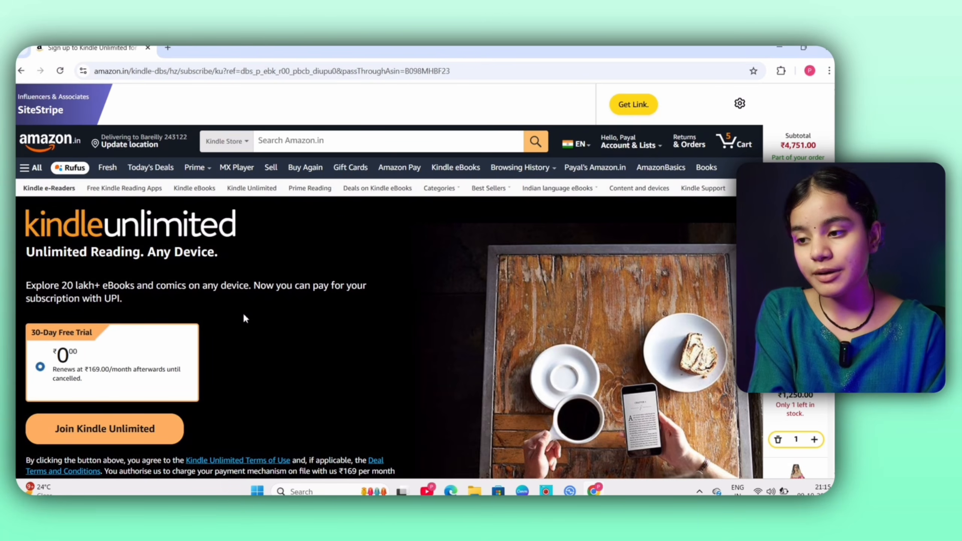
{"action": "scroll", "coordinate": [247, 320], "scroll_direction": "down", "scroll_amount": 7}
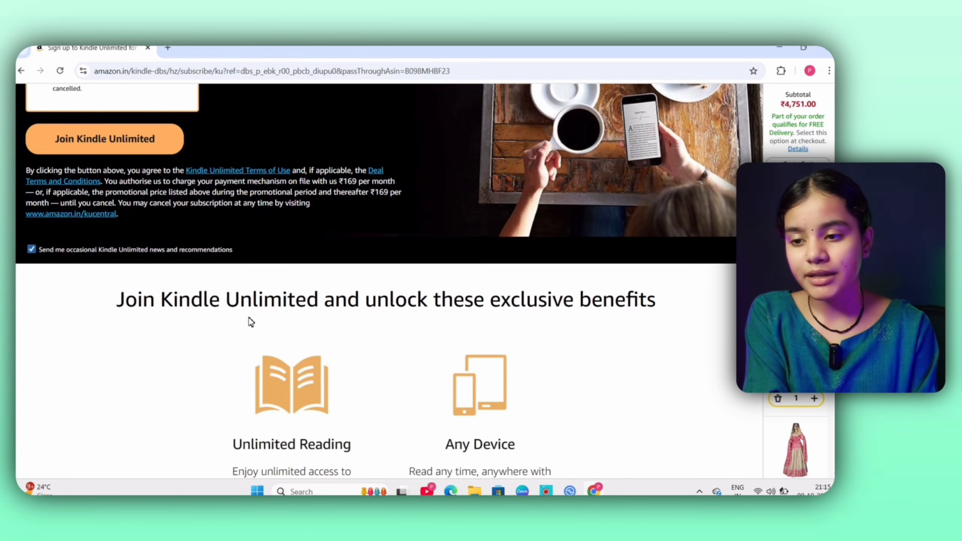
{"action": "scroll", "coordinate": [250, 322], "scroll_direction": "down", "scroll_amount": 5}
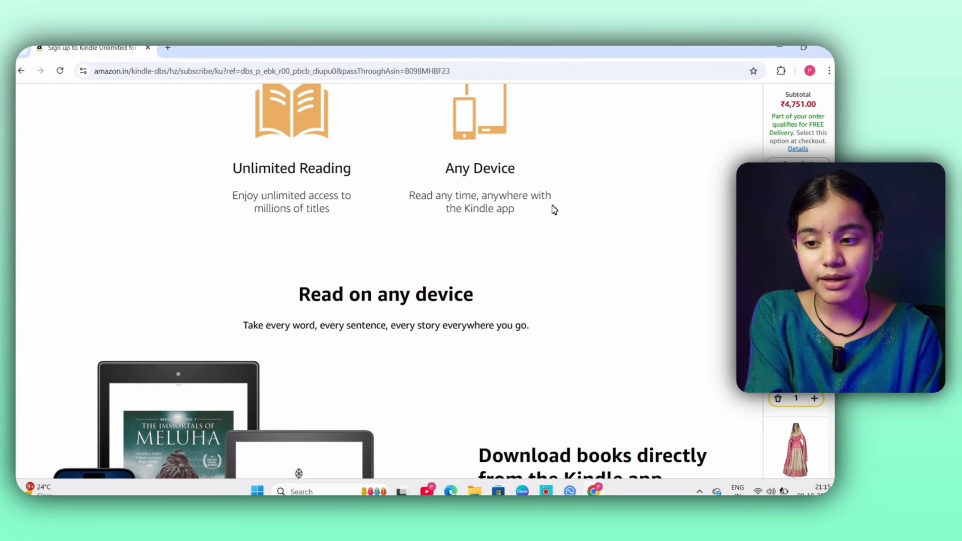
{"action": "scroll", "coordinate": [419, 167], "scroll_direction": "up", "scroll_amount": 12}
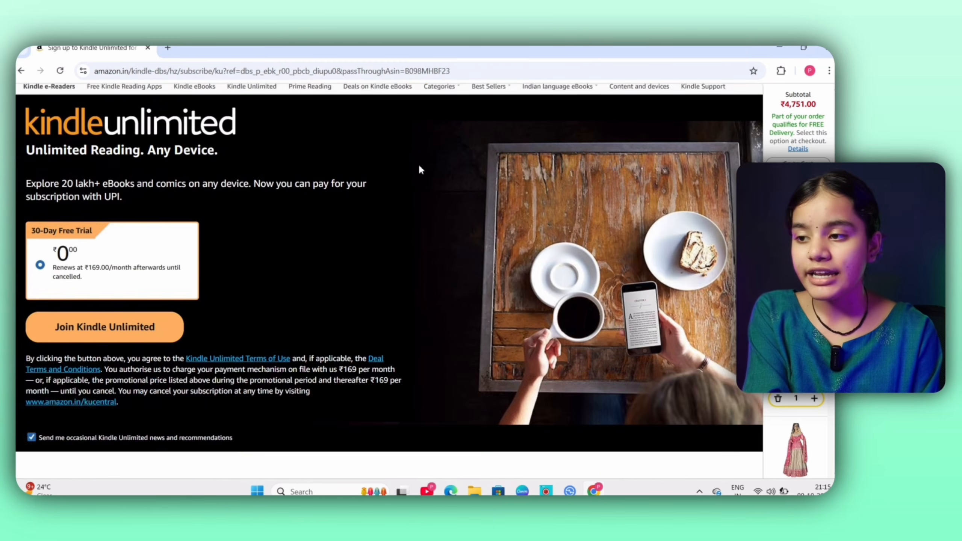
Step: Return to the Dopamine Detox book page and search the Kindle Store for "dopamine detox"
{"action": "left_click", "coordinate": [22, 72]}
{"action": "scroll", "coordinate": [361, 255], "scroll_direction": "up", "scroll_amount": 3}
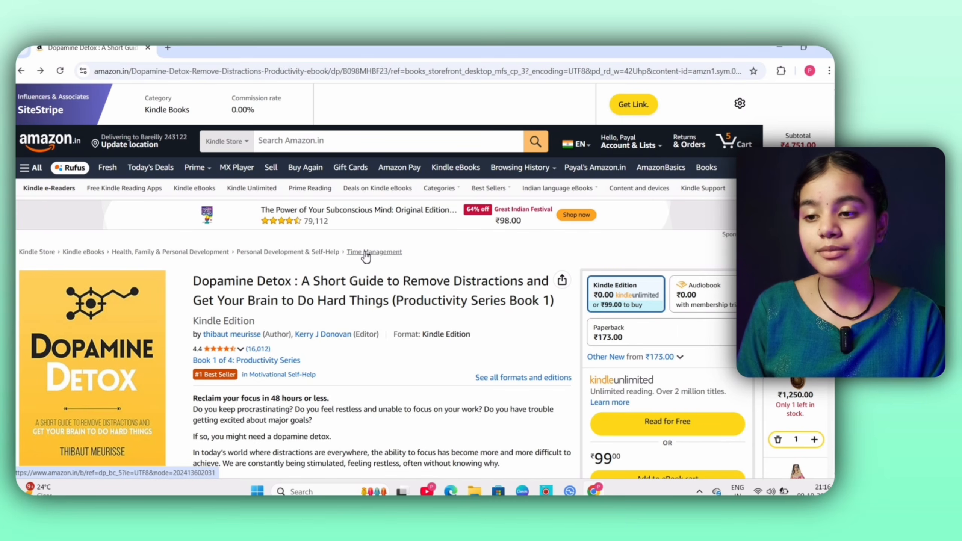
{"action": "left_click", "coordinate": [404, 141]}
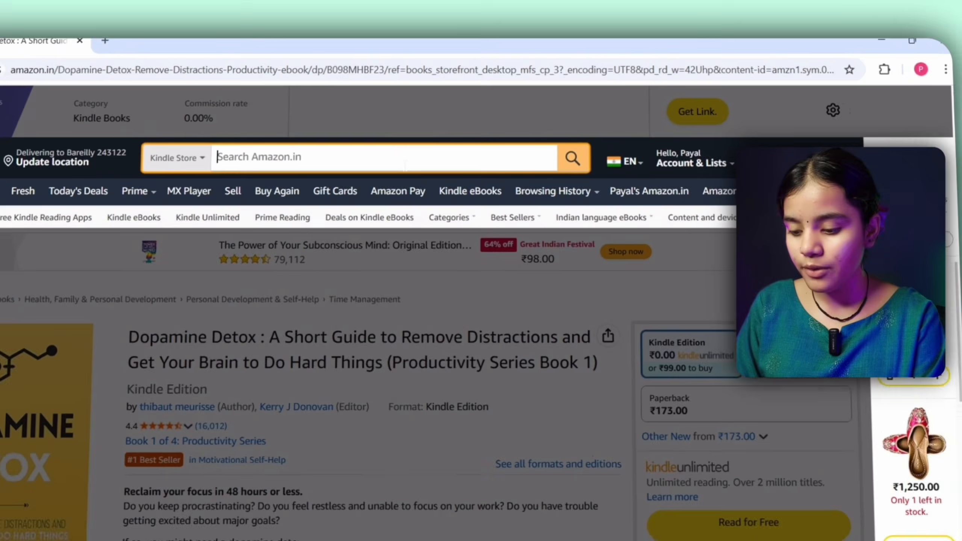
{"action": "type", "text": "dopamin"}
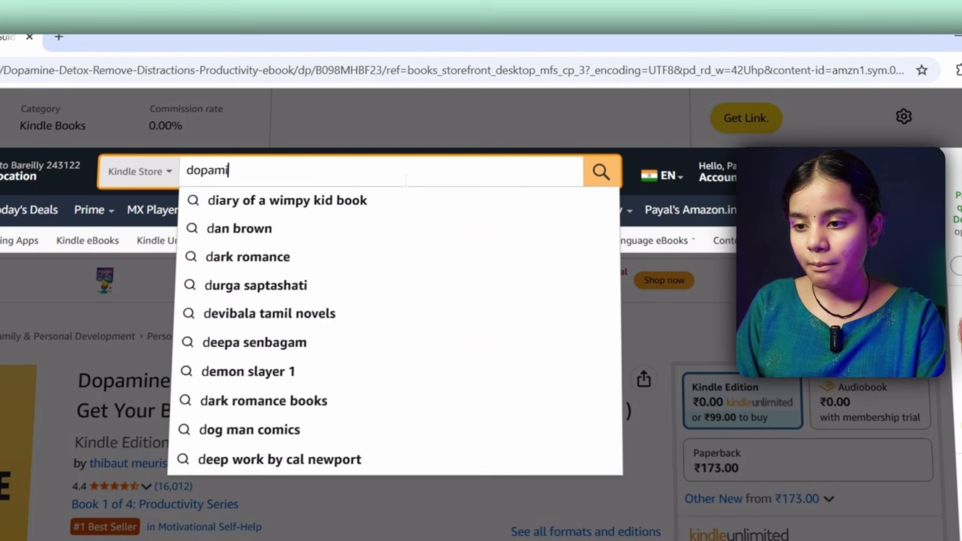
{"action": "type", "text": "e "}
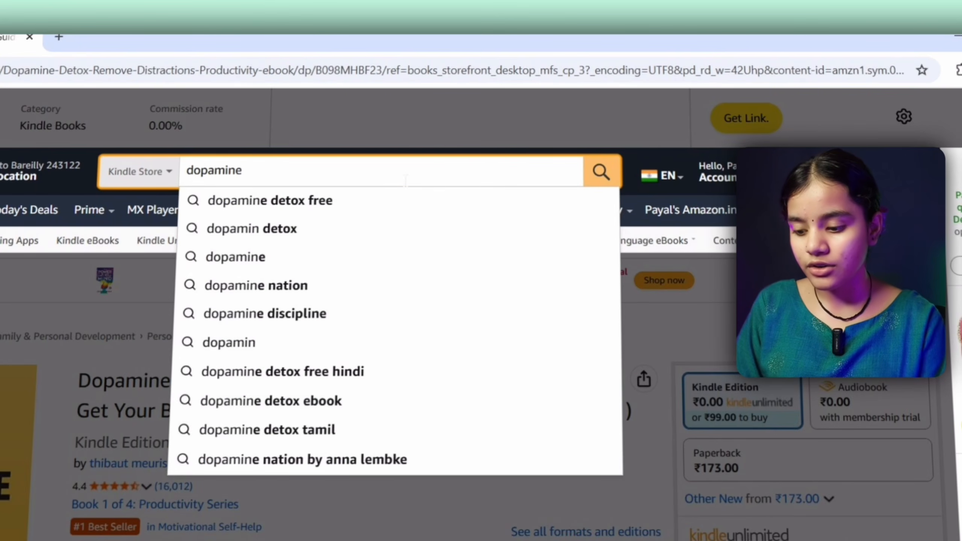
{"action": "type", "text": "detox"}
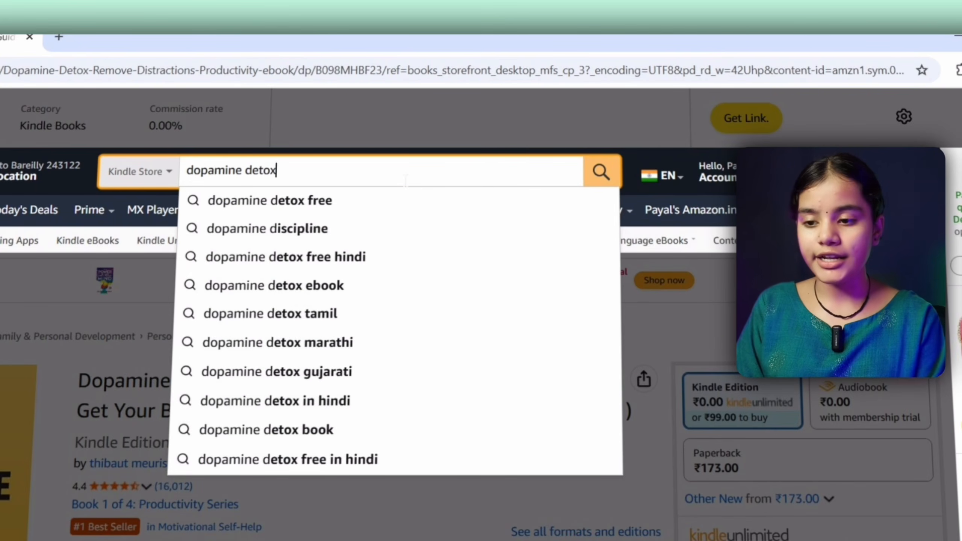
{"action": "key", "text": "Return"}
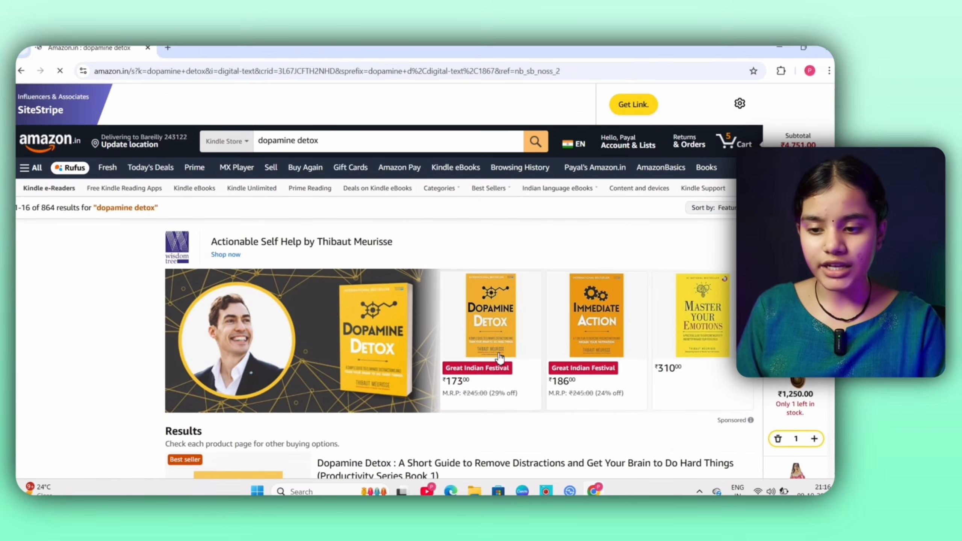
Step: Look through the first page of dopamine detox results, comparing the competing Kindle books' titles, covers, ratings and prices
{"action": "scroll", "coordinate": [499, 356], "scroll_direction": "down", "scroll_amount": 5}
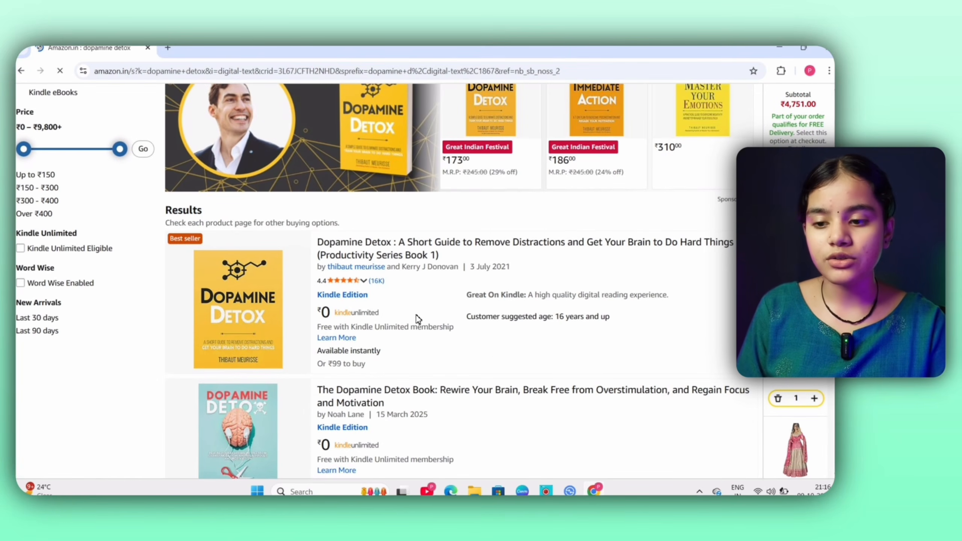
{"action": "scroll", "coordinate": [417, 319], "scroll_direction": "down", "scroll_amount": 3}
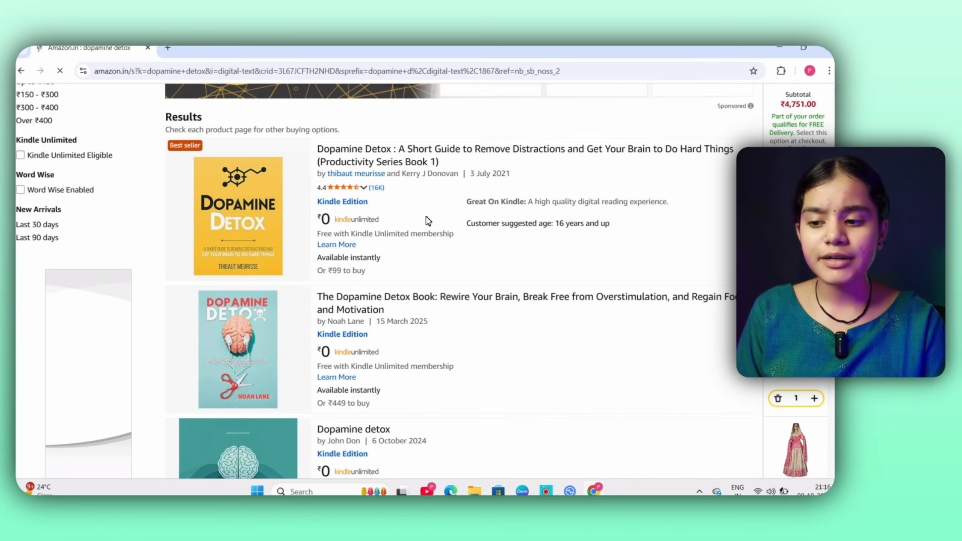
{"action": "scroll", "coordinate": [534, 358], "scroll_direction": "down", "scroll_amount": 5}
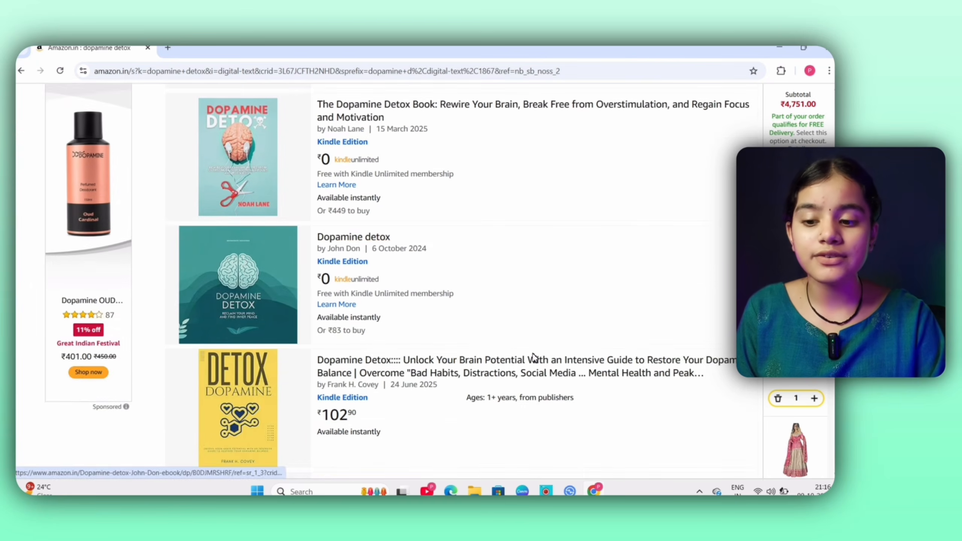
{"action": "scroll", "coordinate": [534, 358], "scroll_direction": "down", "scroll_amount": 10}
{"action": "scroll", "coordinate": [535, 358], "scroll_direction": "up", "scroll_amount": 4}
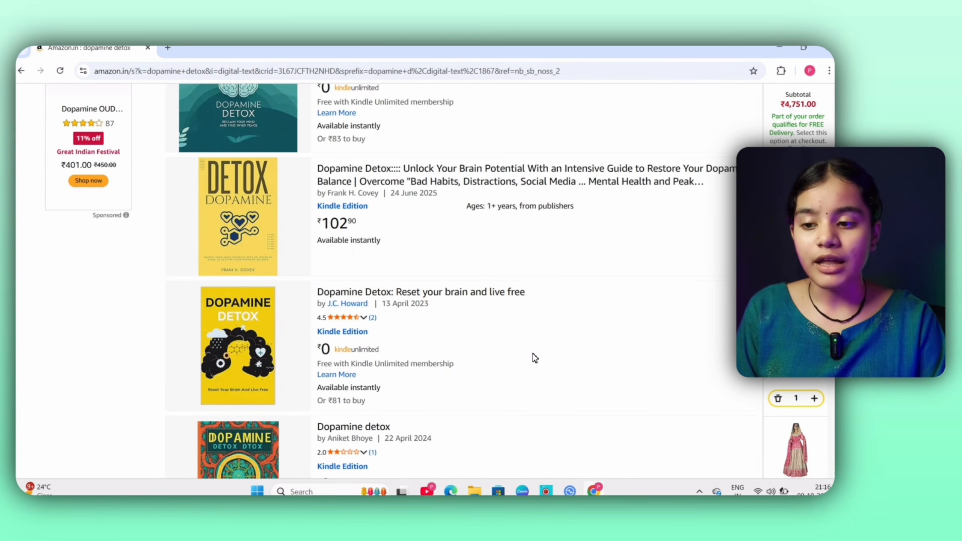
{"action": "scroll", "coordinate": [524, 306], "scroll_direction": "down", "scroll_amount": 5}
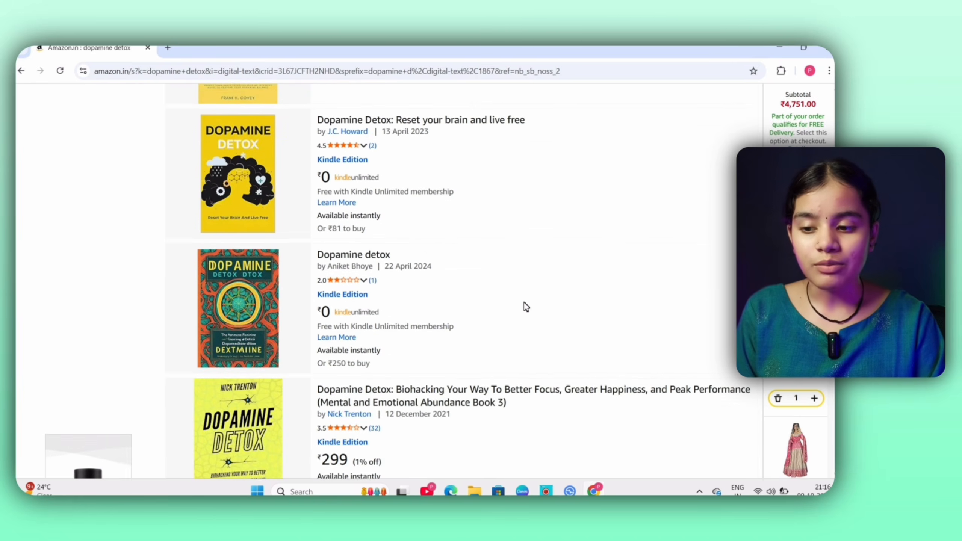
{"action": "scroll", "coordinate": [525, 306], "scroll_direction": "down", "scroll_amount": 15}
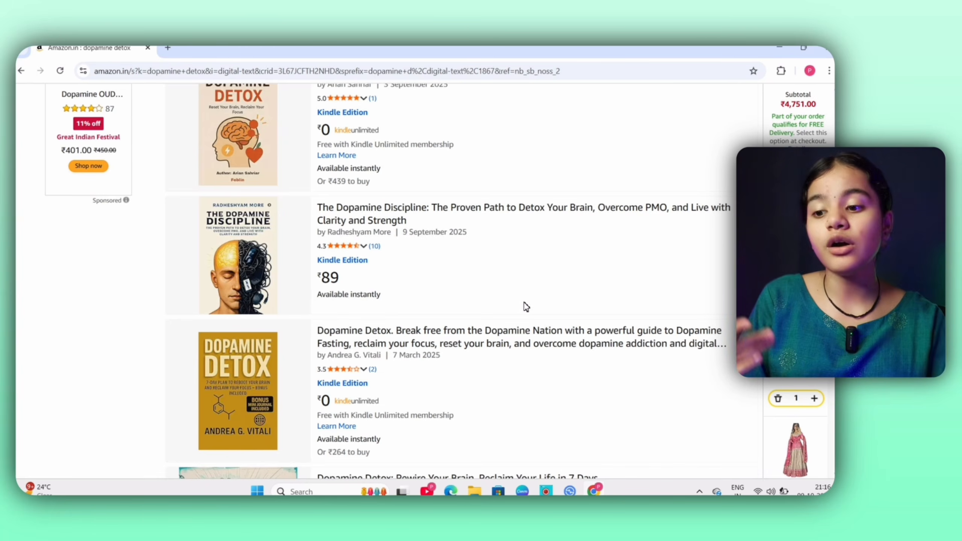
{"action": "scroll", "coordinate": [525, 306], "scroll_direction": "down", "scroll_amount": 20}
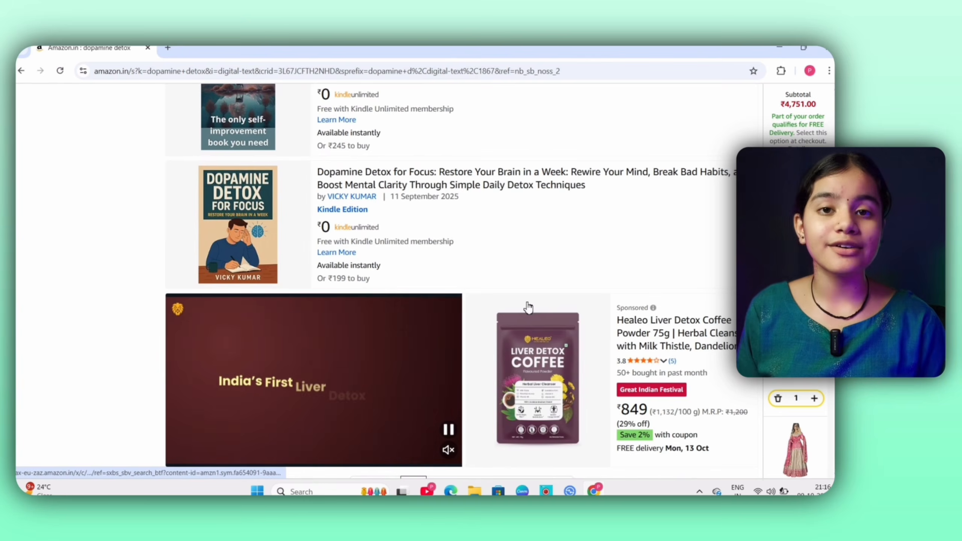
{"action": "scroll", "coordinate": [528, 308], "scroll_direction": "down", "scroll_amount": 8}
{"action": "scroll", "coordinate": [528, 308], "scroll_direction": "down", "scroll_amount": 10}
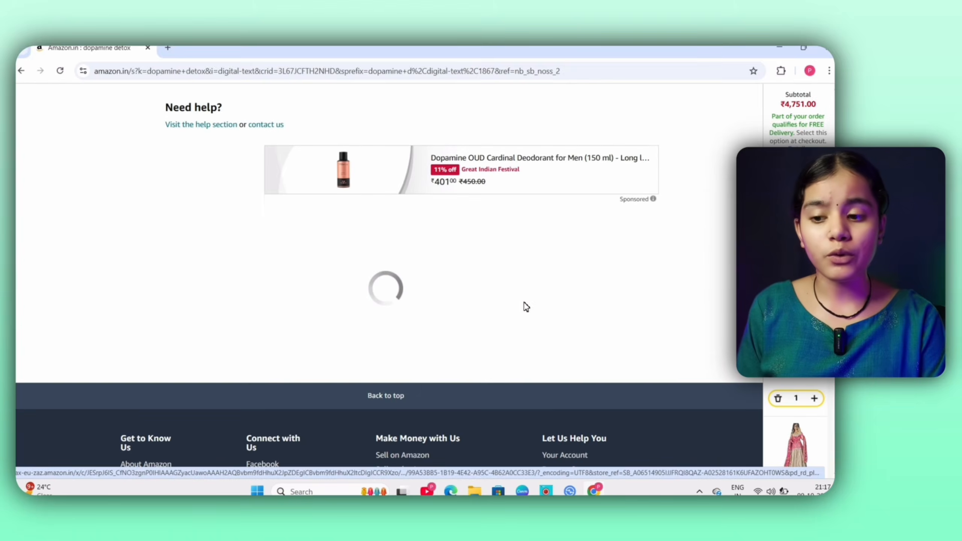
{"action": "scroll", "coordinate": [529, 308], "scroll_direction": "down", "scroll_amount": 3}
{"action": "scroll", "coordinate": [529, 307], "scroll_direction": "up", "scroll_amount": 20}
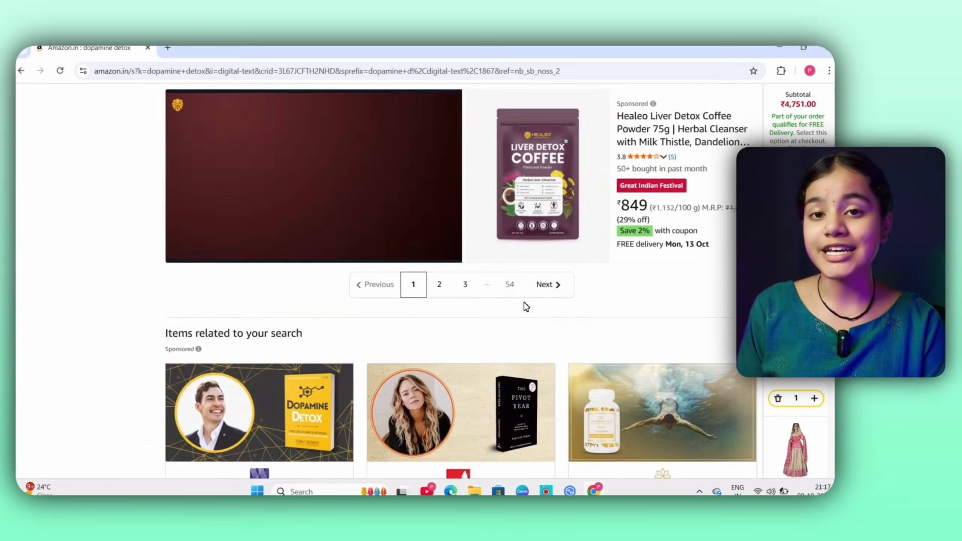
{"action": "scroll", "coordinate": [528, 307], "scroll_direction": "up", "scroll_amount": 5}
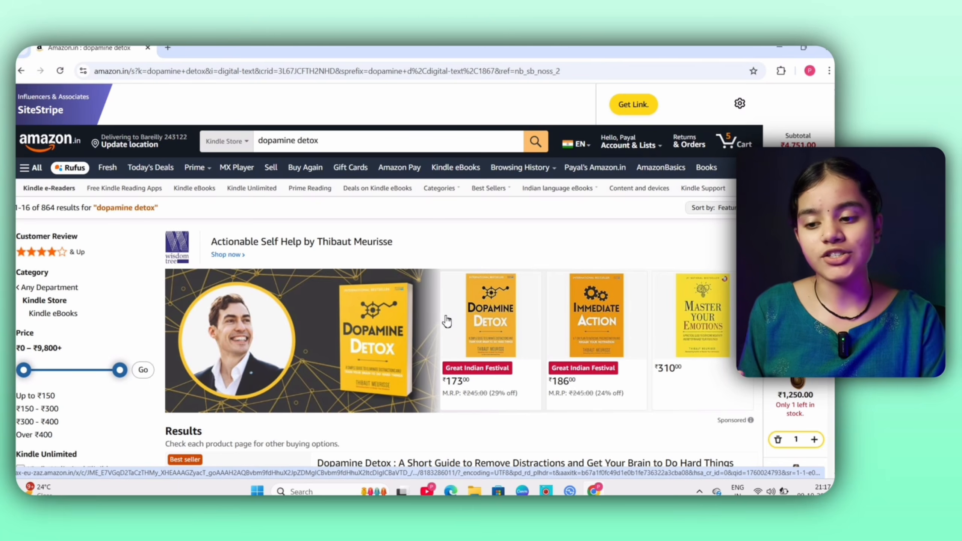
{"action": "scroll", "coordinate": [447, 321], "scroll_direction": "down", "scroll_amount": 5}
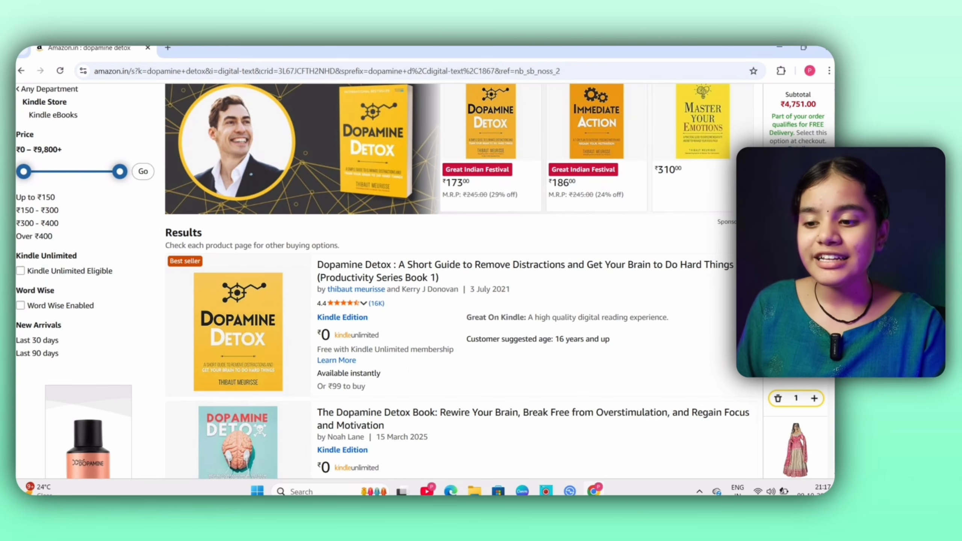
{"action": "scroll", "coordinate": [338, 116], "scroll_direction": "up", "scroll_amount": 5}
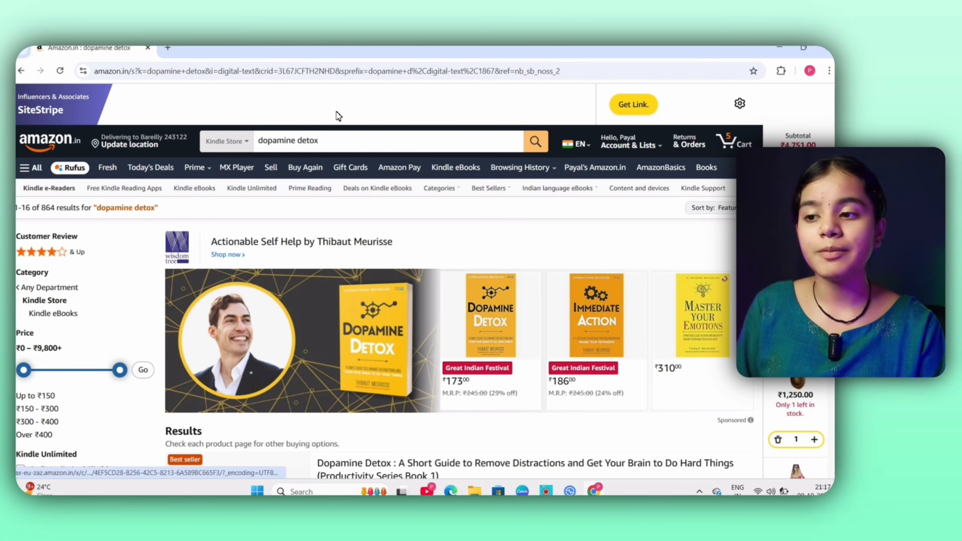
Step: Search Google for "amazon kdp" in a new browser tab and open the Amazon Kindle Direct Publishing site
{"action": "key", "text": "ctrl+t"}
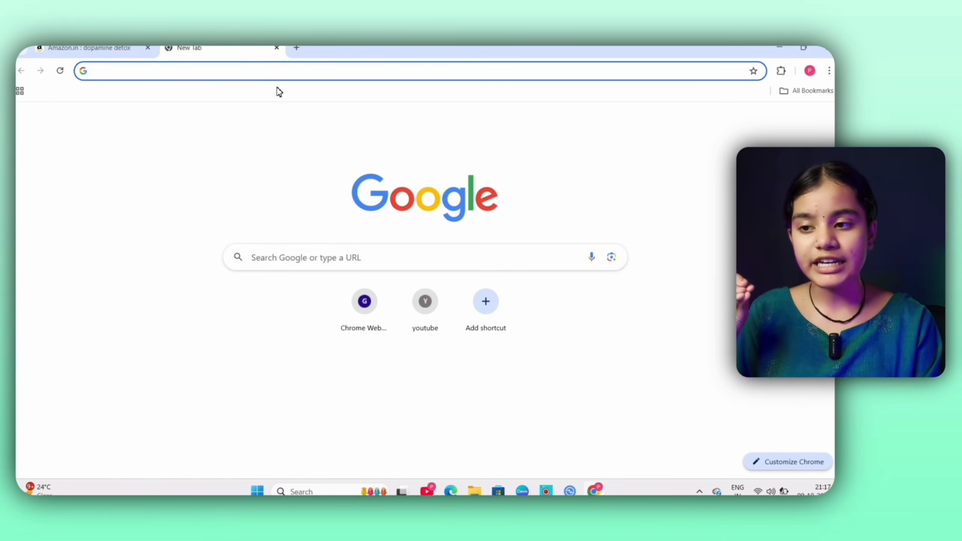
{"action": "left_click", "coordinate": [277, 75]}
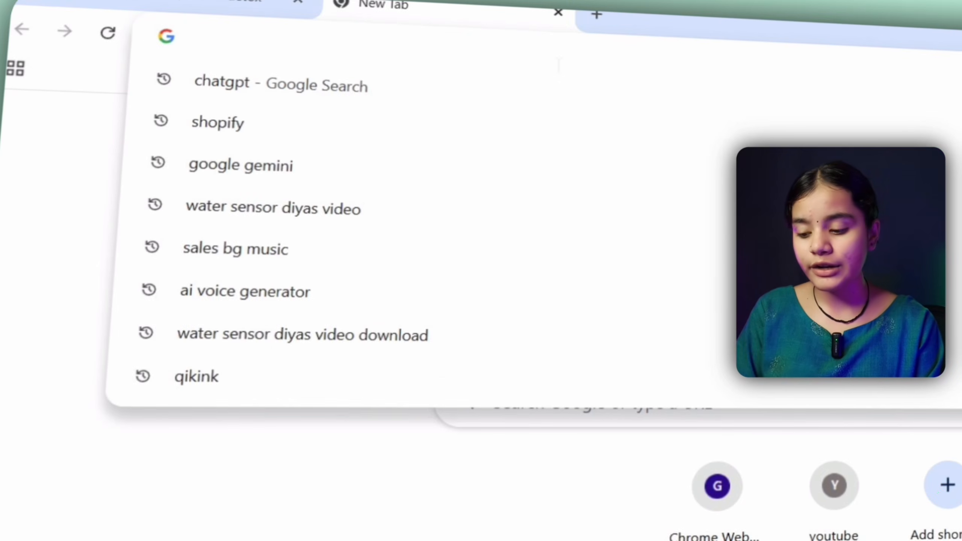
{"action": "type", "text": "amazo"}
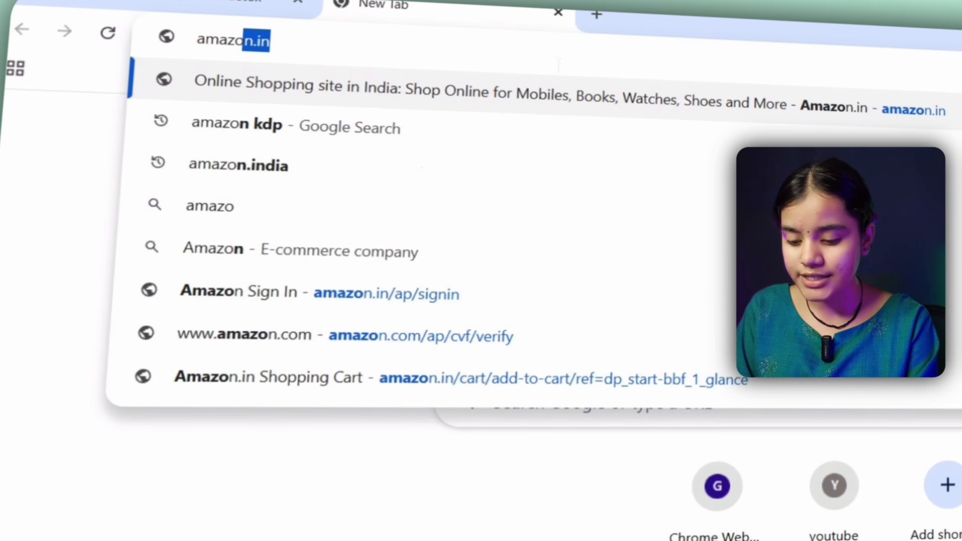
{"action": "type", "text": "n kdp"}
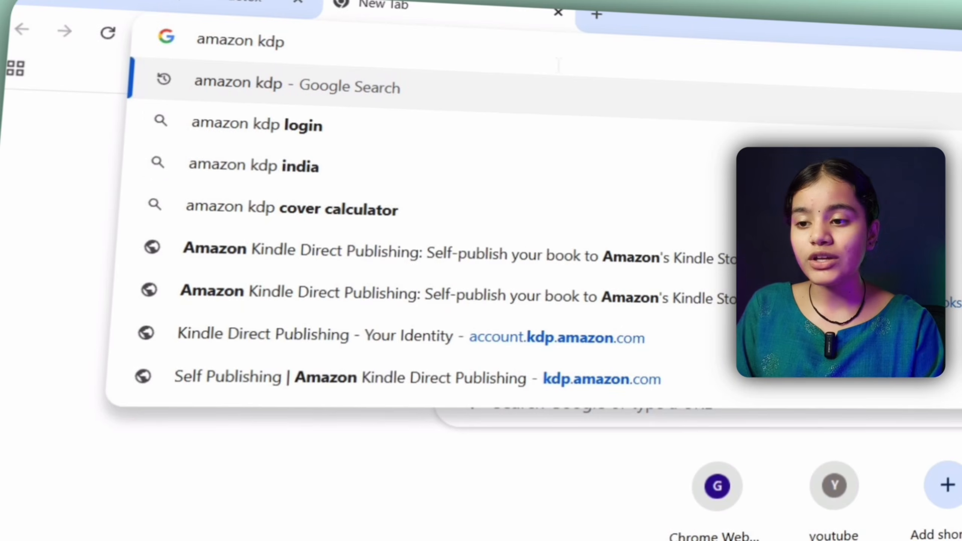
{"action": "key", "text": "Return"}
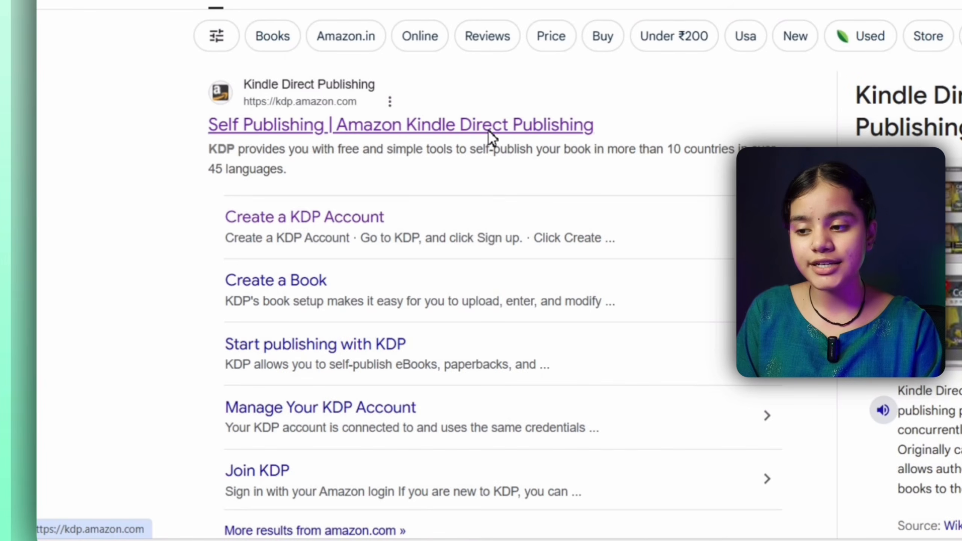
{"action": "left_click", "coordinate": [220, 129]}
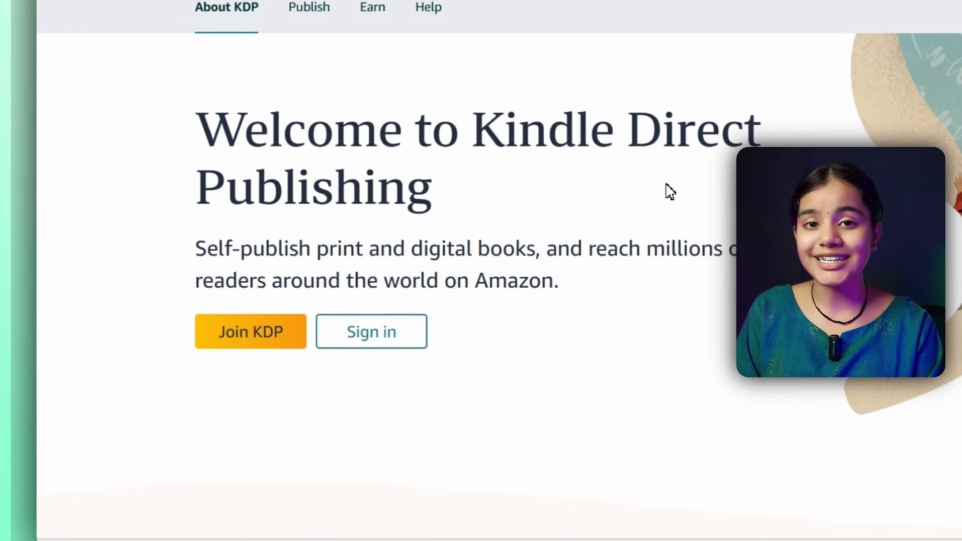
Step: Start joining KDP from the welcome page to open the account creation form
{"action": "scroll", "coordinate": [725, 344], "scroll_direction": "down", "scroll_amount": 5}
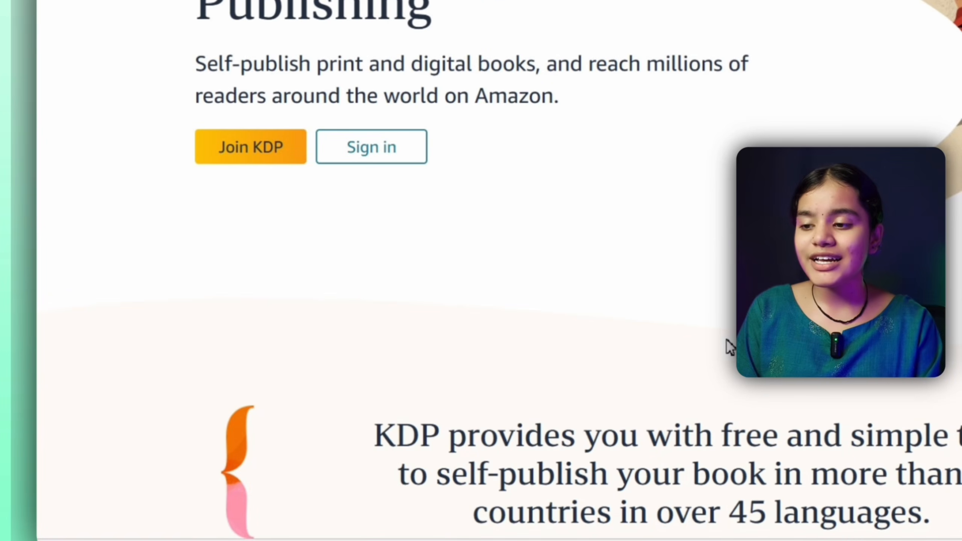
{"action": "left_click", "coordinate": [276, 157]}
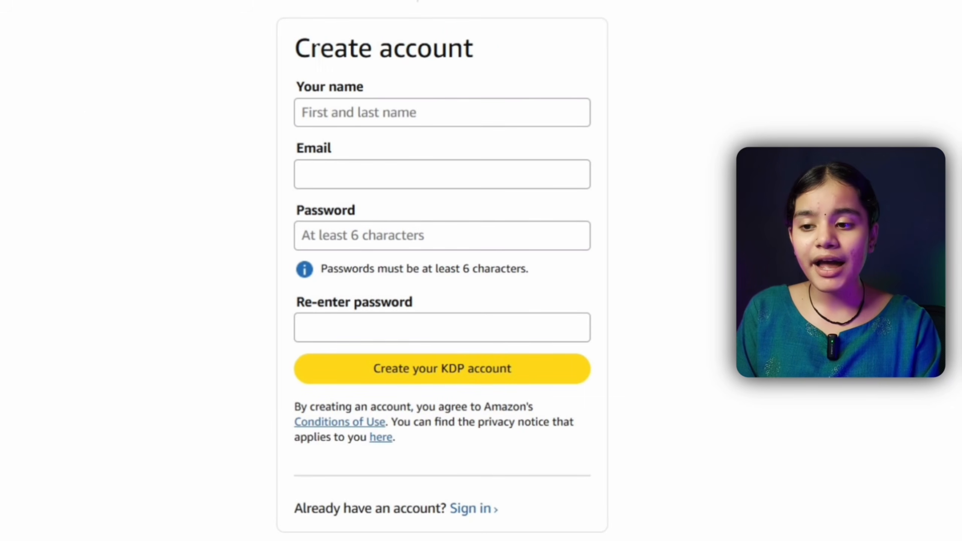
{"action": "left_click_drag", "start_coordinate": [313, 49], "coordinate": [491, 60]}
{"action": "left_click", "coordinate": [492, 61]}
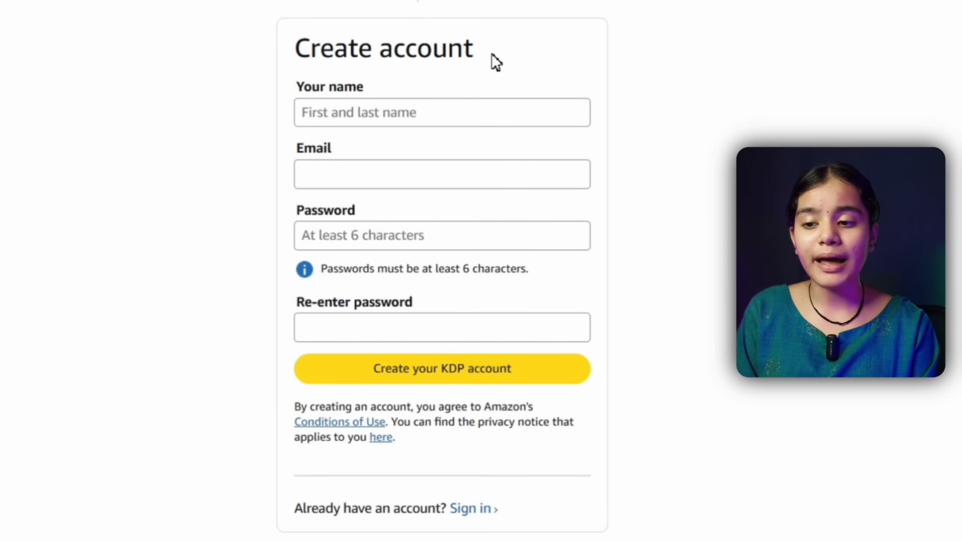
Step: Fill in the account holder's full name and e-mail on the account creation form from the saved suggestions
{"action": "left_click", "coordinate": [482, 112]}
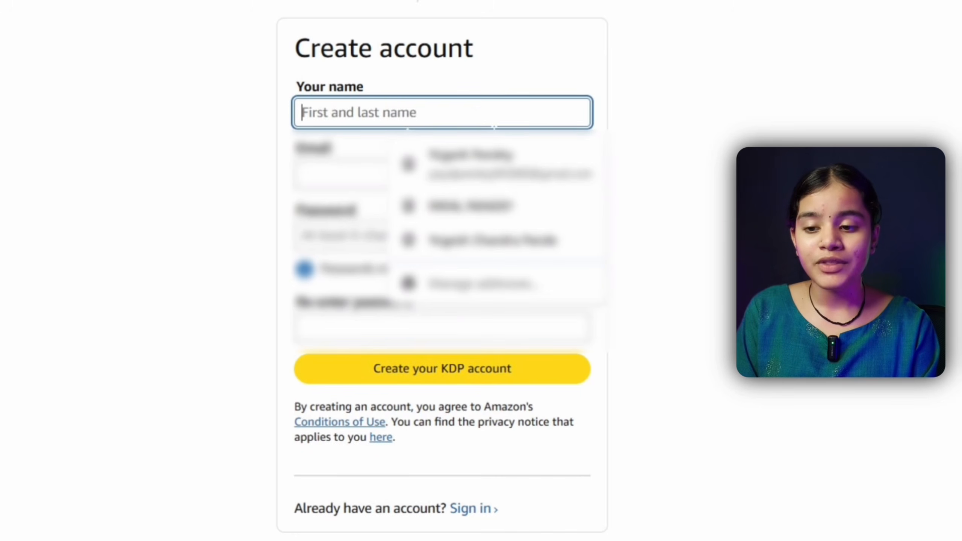
{"action": "left_click", "coordinate": [513, 216]}
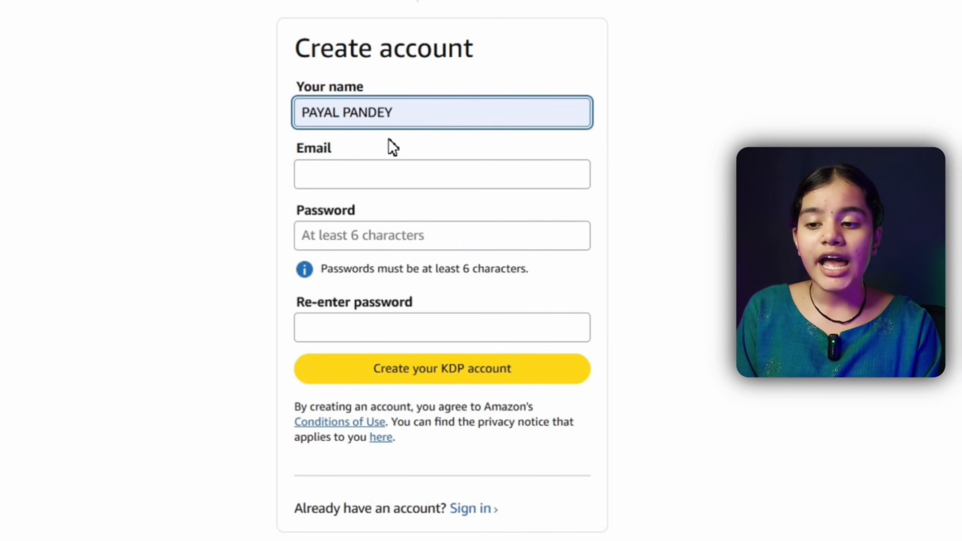
{"action": "left_click", "coordinate": [347, 174]}
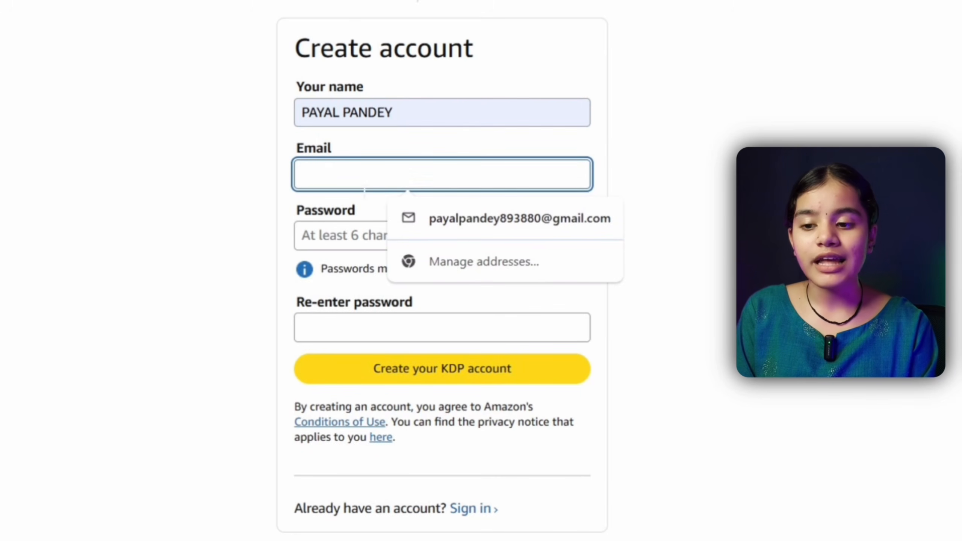
{"action": "left_click", "coordinate": [474, 224]}
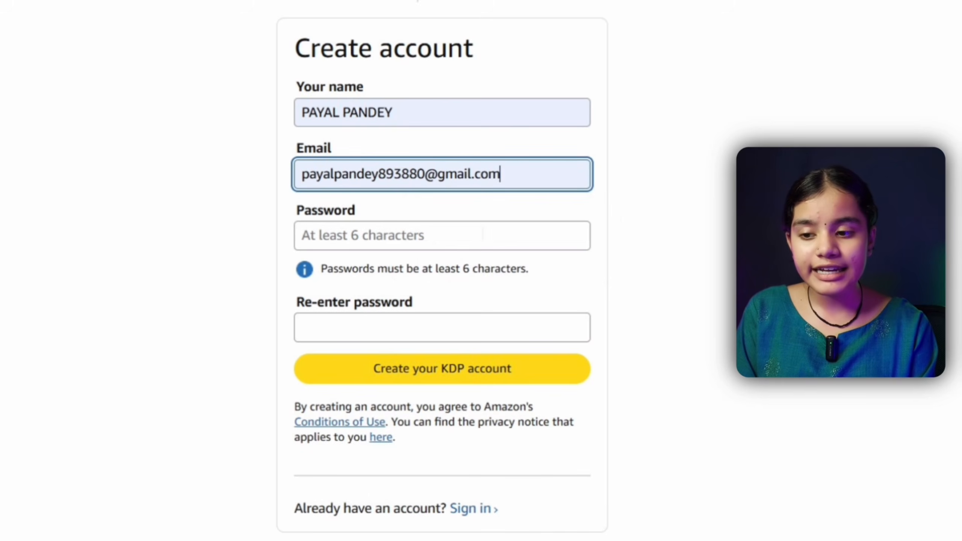
Step: Enter the account password from the saved suggestion, re-enter the password and submit the KDP account form
{"action": "left_click", "coordinate": [432, 236]}
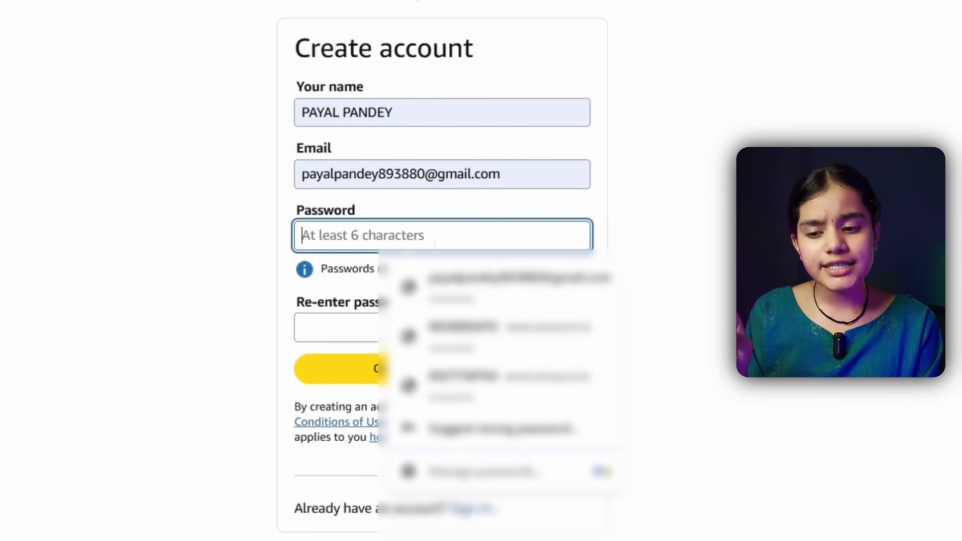
{"action": "left_click", "coordinate": [441, 282]}
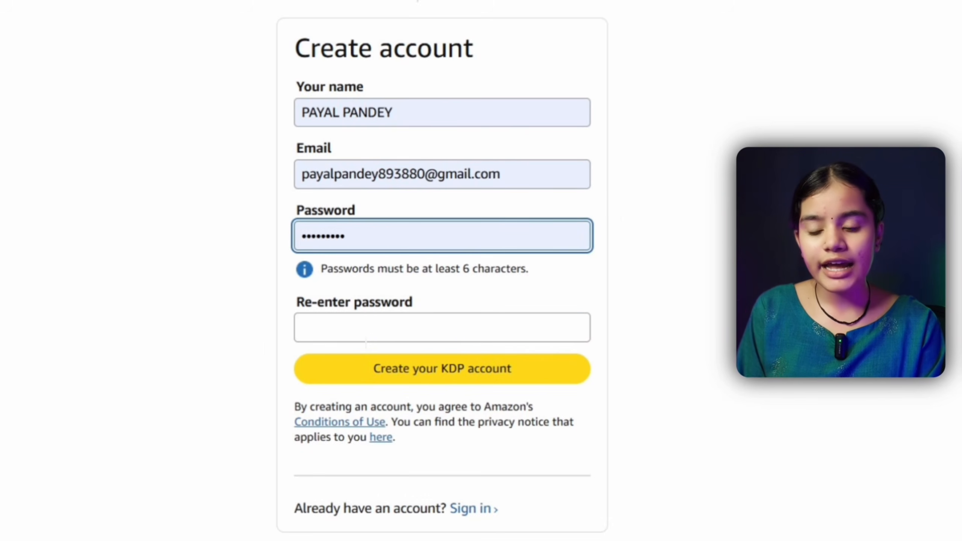
{"action": "left_click", "coordinate": [366, 339]}
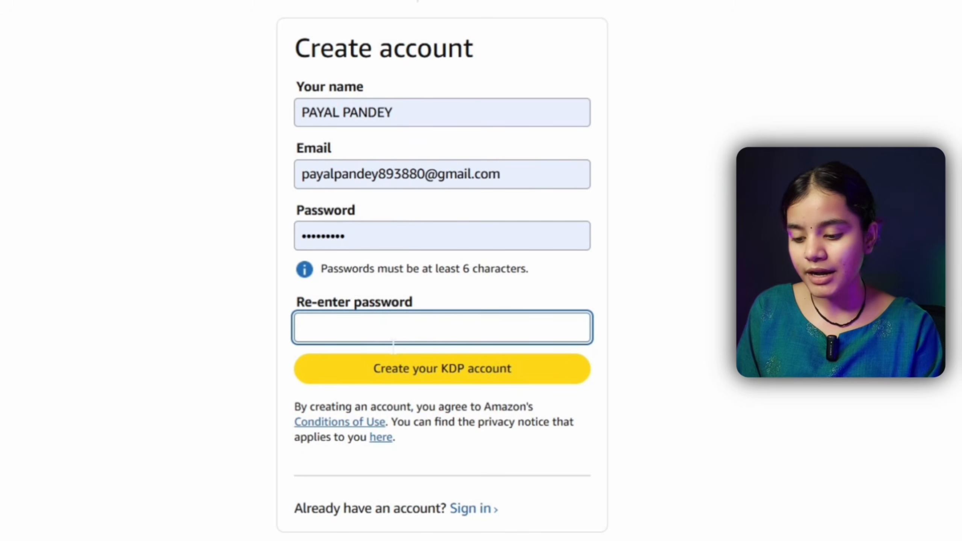
{"action": "type", "text": "•••"}
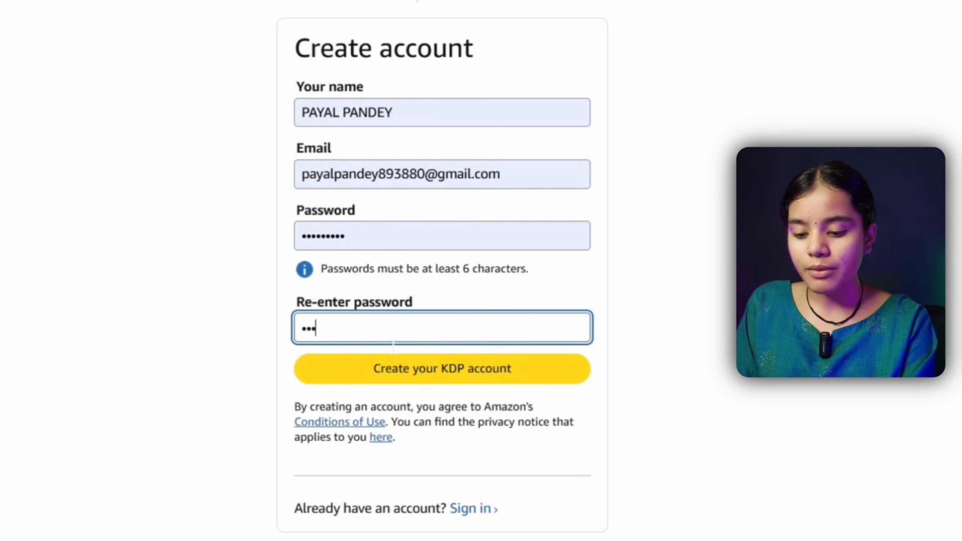
{"action": "type", "text": "••••••"}
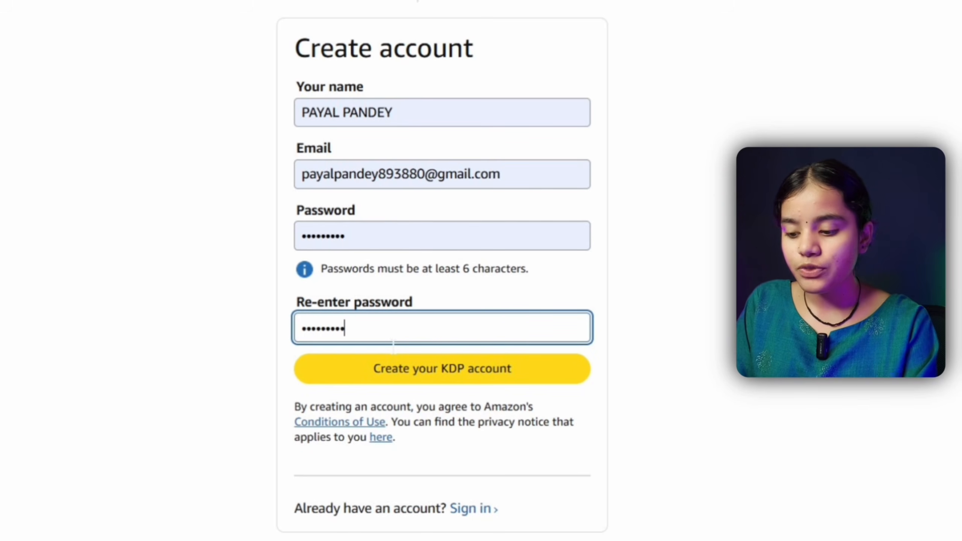
{"action": "left_click", "coordinate": [416, 379]}
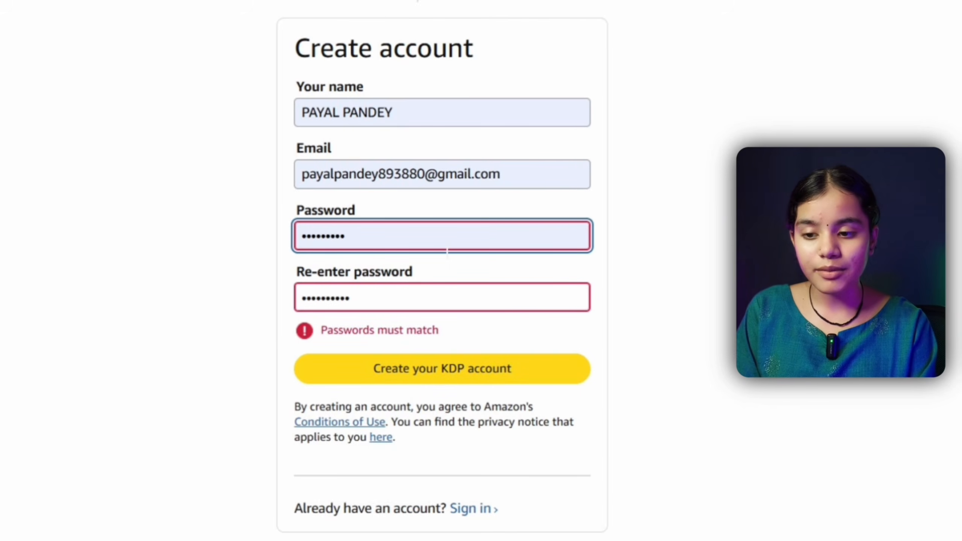
Step: Replace the entry in the Password field with the matching account password and resubmit the KDP account form
{"action": "key", "text": "ctrl+a"}
{"action": "key", "text": "BackSpace"}
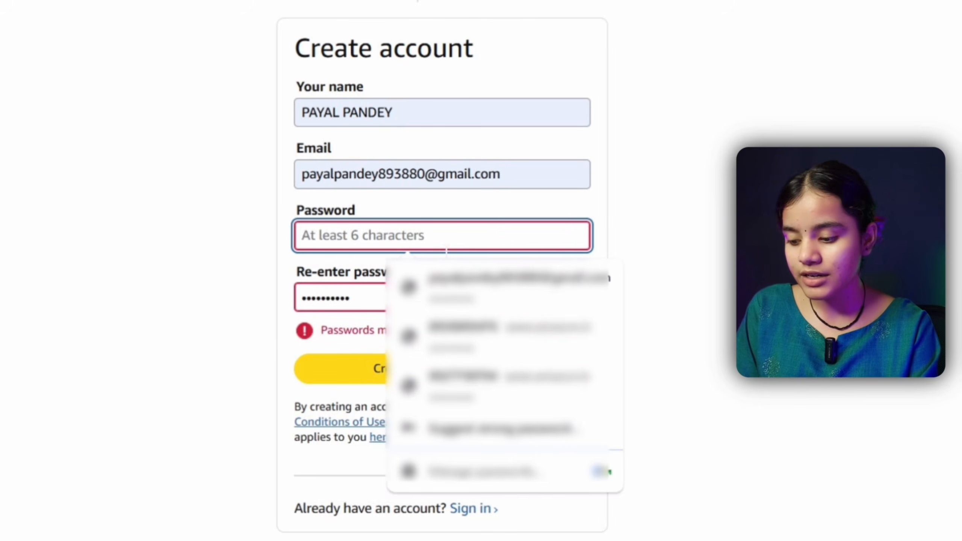
{"action": "type", "text": "•••••••••"}
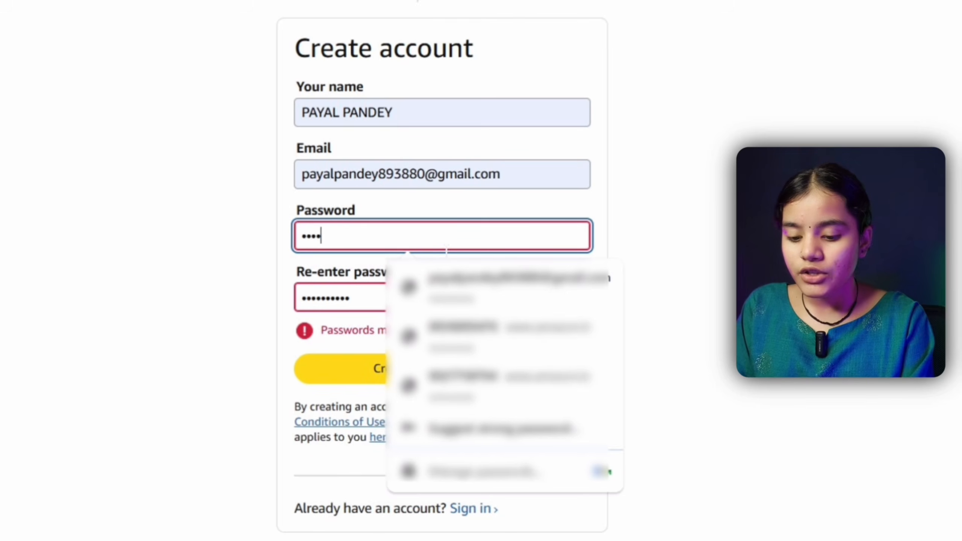
{"action": "type", "text": "••"}
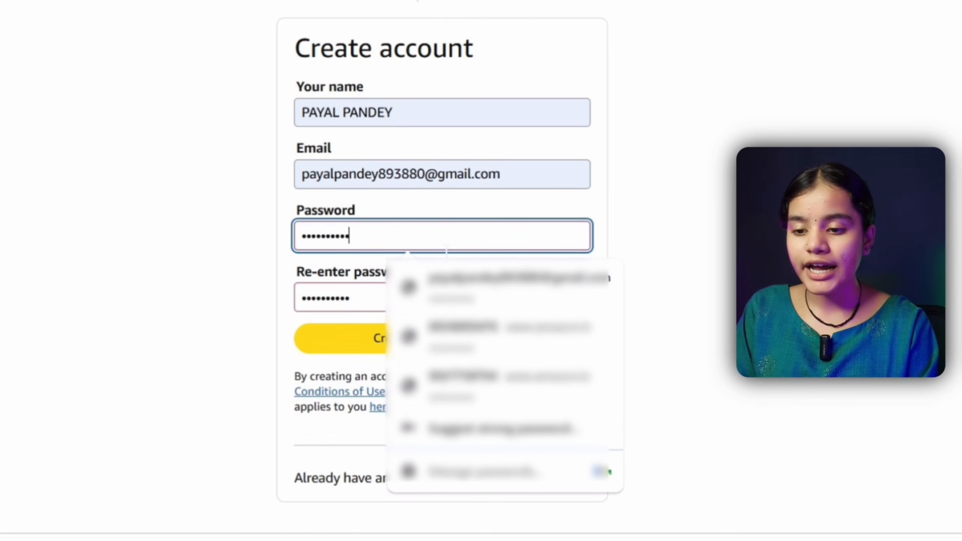
{"action": "left_click", "coordinate": [366, 343]}
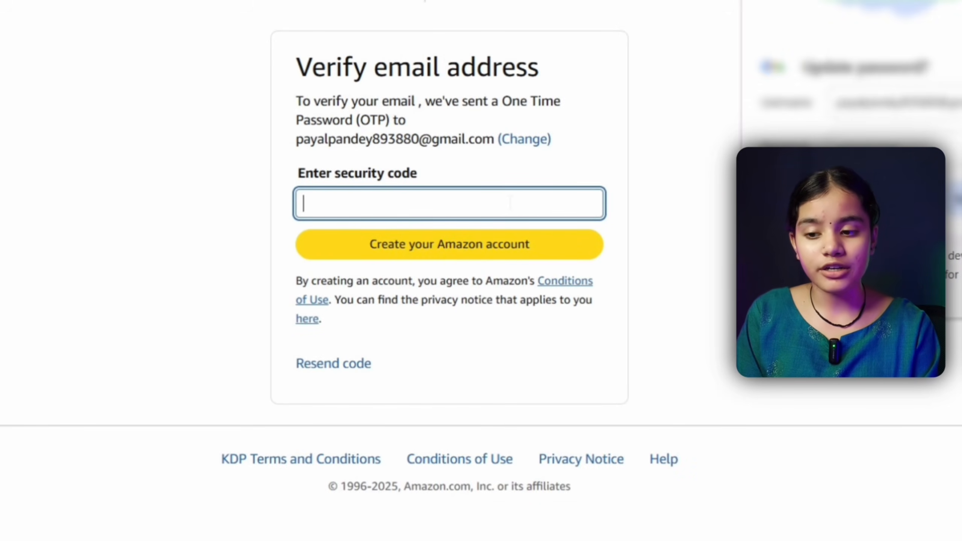
Step: Examine the email verification form and its security code field
{"action": "left_click_drag", "start_coordinate": [314, 69], "coordinate": [583, 70]}
{"action": "left_click", "coordinate": [579, 71]}
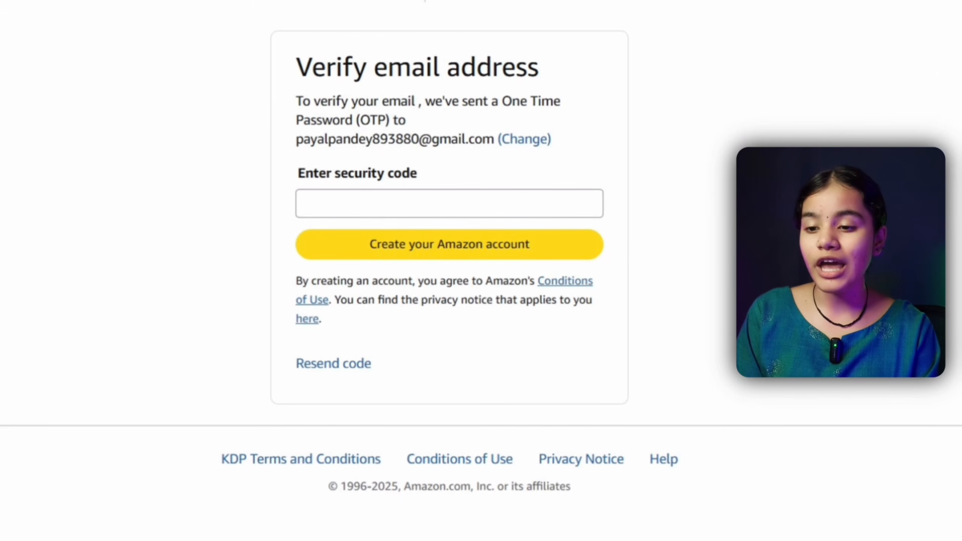
{"action": "left_click", "coordinate": [493, 211]}
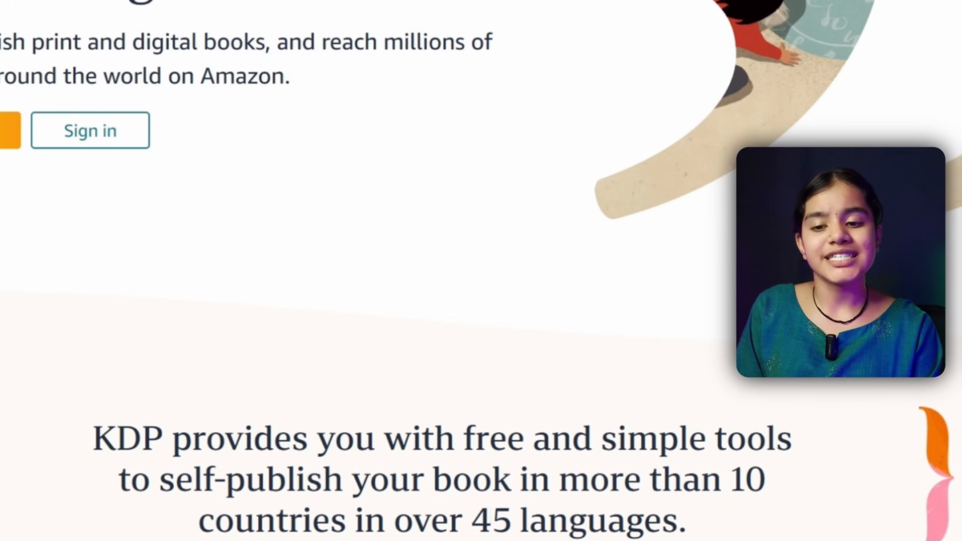
Step: Sign in to KDP with the existing account by entering its password, and dismiss the browser's offer to update the saved password
{"action": "scroll", "coordinate": [75, 133], "scroll_direction": "up", "scroll_amount": 2}
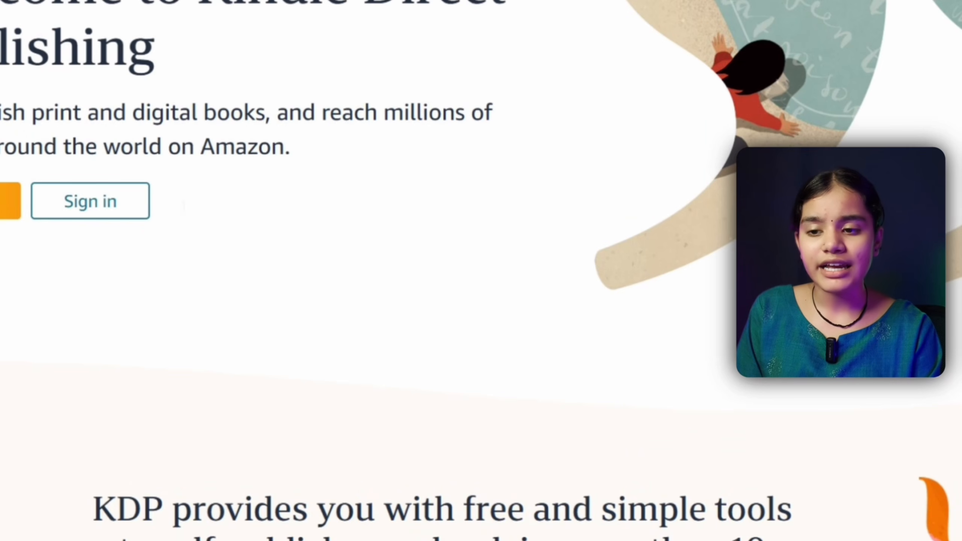
{"action": "left_click", "coordinate": [117, 211]}
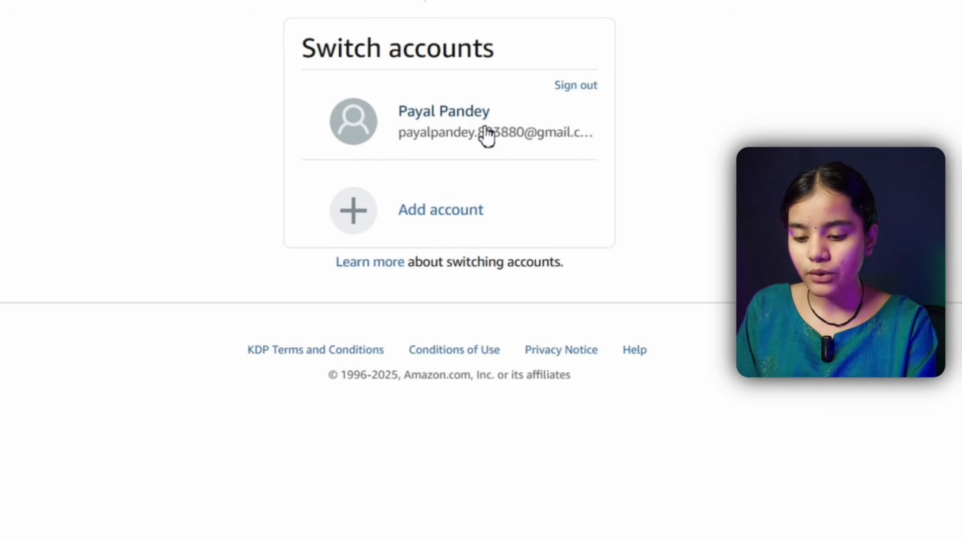
{"action": "left_click", "coordinate": [486, 131]}
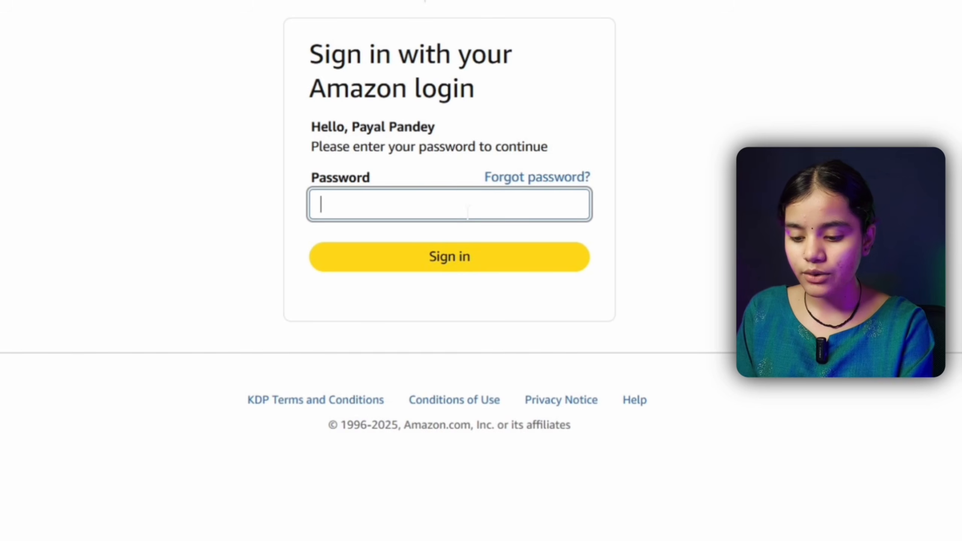
{"action": "type", "text": "•"}
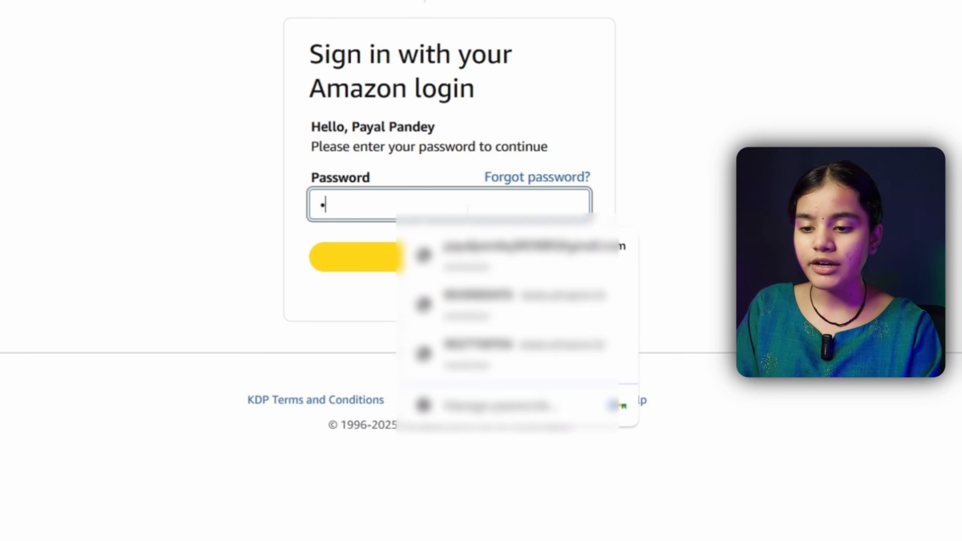
{"action": "type", "text": "••••••••"}
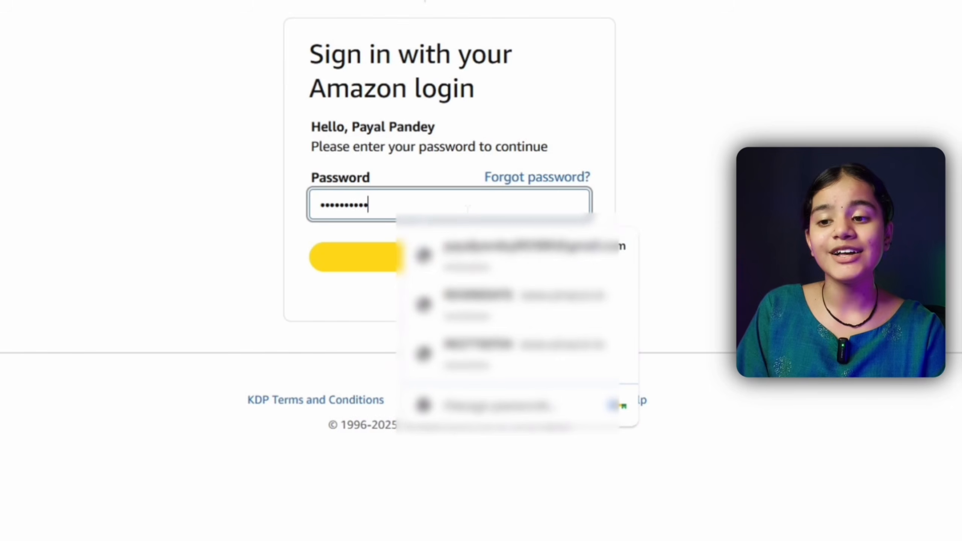
{"action": "left_click", "coordinate": [374, 258]}
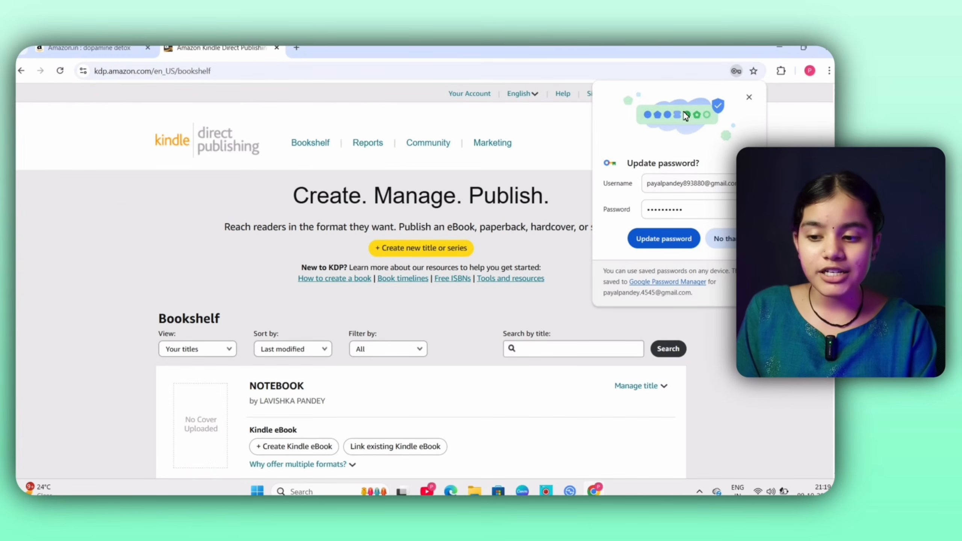
{"action": "left_click", "coordinate": [749, 97]}
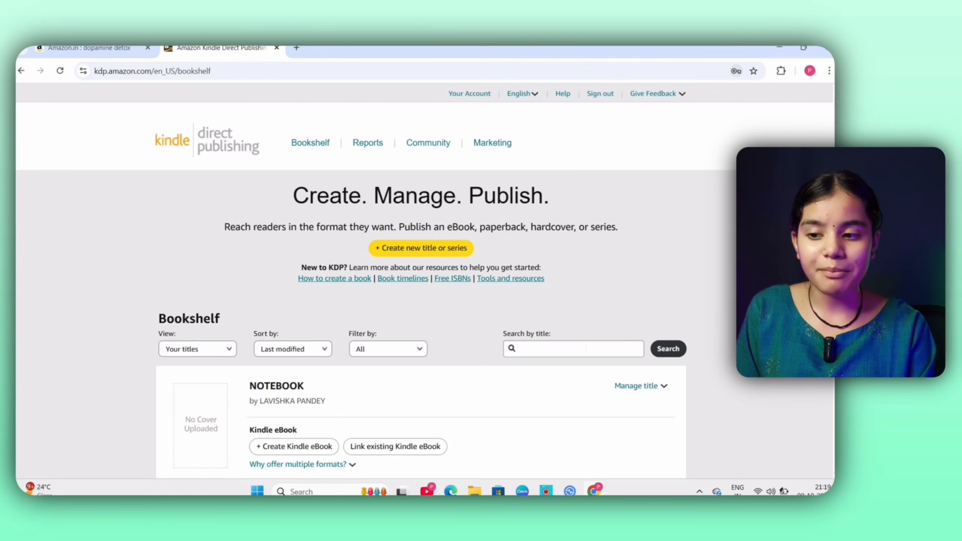
Step: Examine the Bookshelf entry for the NOTEBOOK title, including its Kindle eBook, Paperback and Hardcover formats and the explanation of the Draft status
{"action": "scroll", "coordinate": [623, 279], "scroll_direction": "down", "scroll_amount": 3}
{"action": "scroll", "coordinate": [621, 279], "scroll_direction": "down", "scroll_amount": 2}
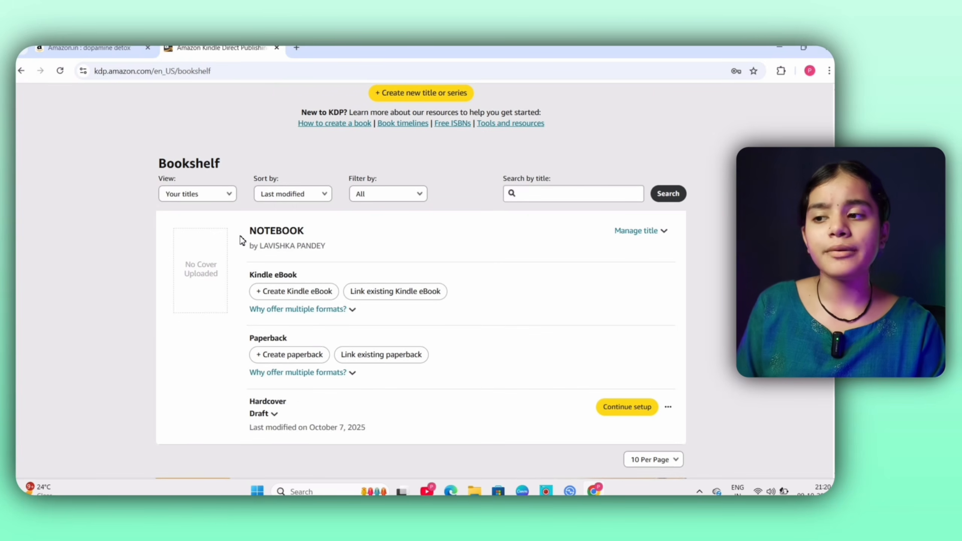
{"action": "left_click_drag", "start_coordinate": [239, 235], "coordinate": [314, 231]}
{"action": "left_click", "coordinate": [228, 312]}
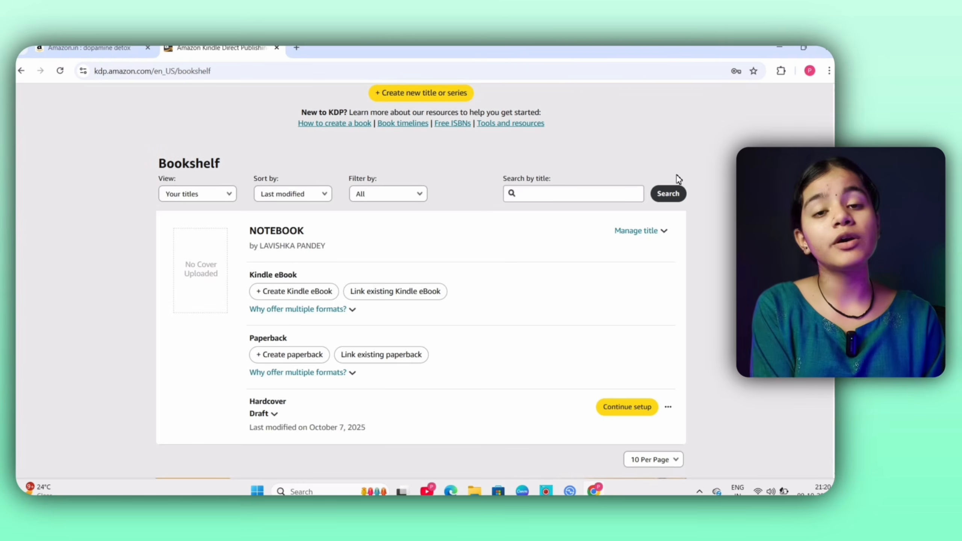
{"action": "scroll", "coordinate": [678, 179], "scroll_direction": "up", "scroll_amount": 3}
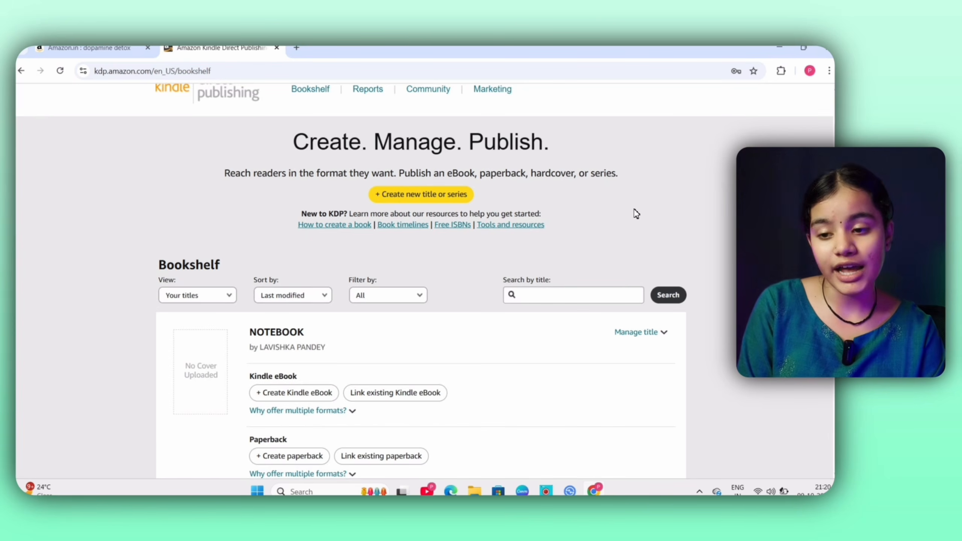
{"action": "scroll", "coordinate": [625, 208], "scroll_direction": "down", "scroll_amount": 4}
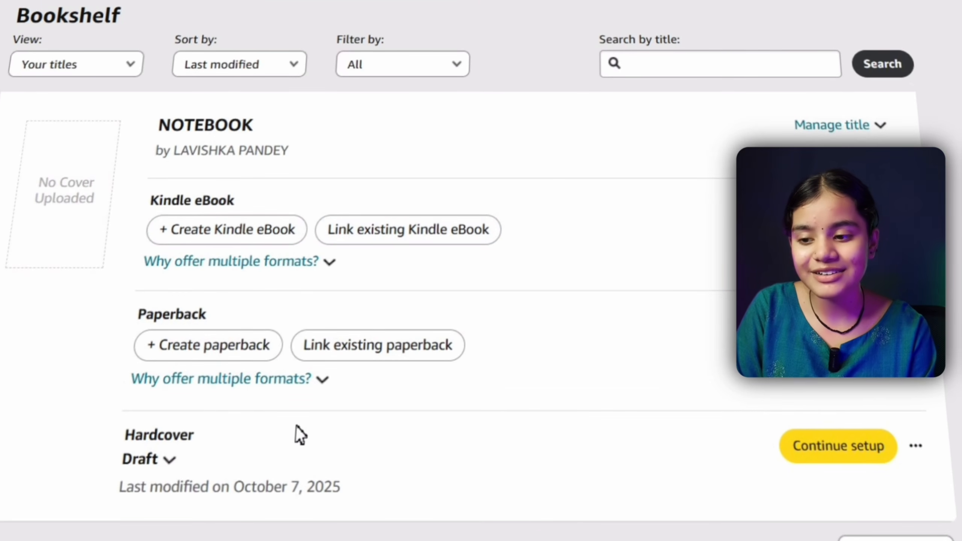
{"action": "left_click", "coordinate": [207, 379]}
{"action": "key", "text": "Escape"}
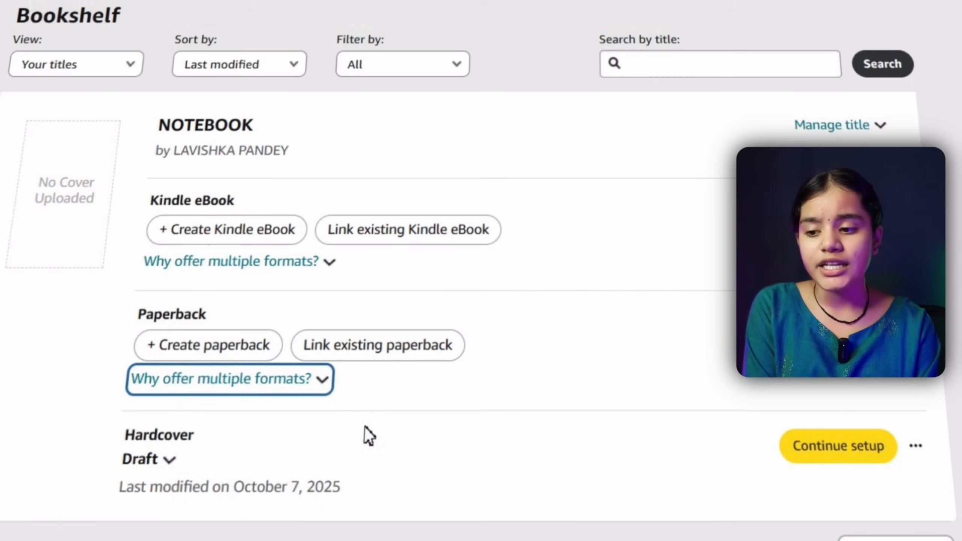
{"action": "left_click", "coordinate": [178, 463]}
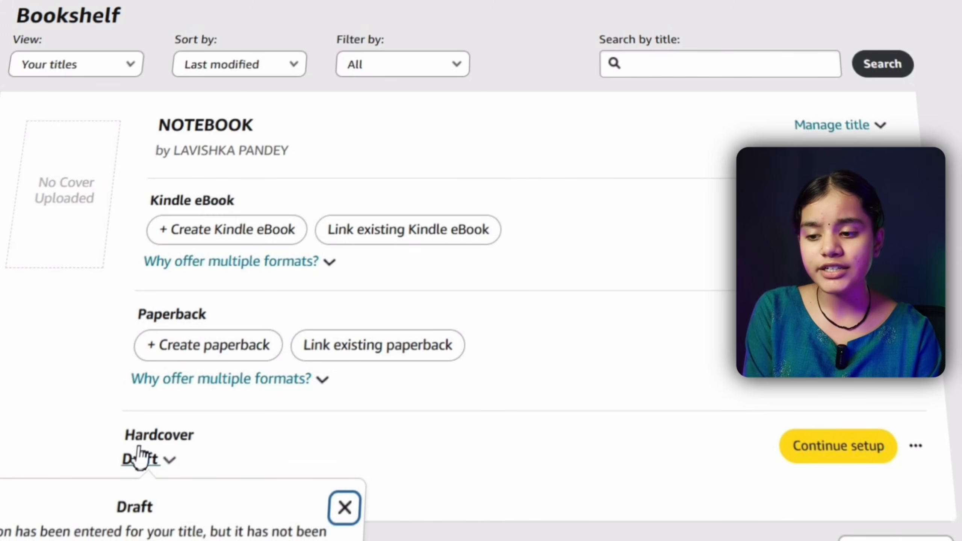
{"action": "left_click", "coordinate": [348, 516]}
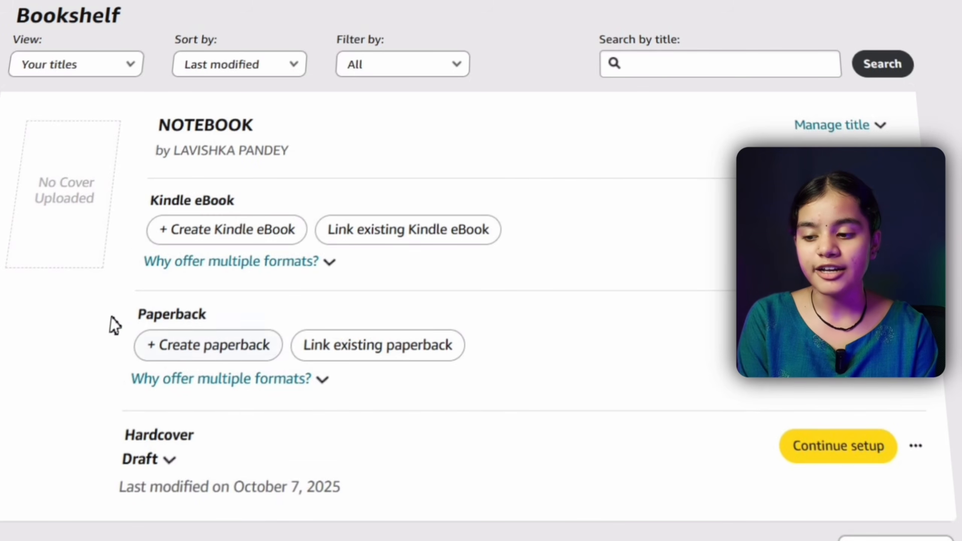
Step: Start creating a new title or series from the Bookshelf
{"action": "scroll", "coordinate": [574, 352], "scroll_direction": "up", "scroll_amount": 4}
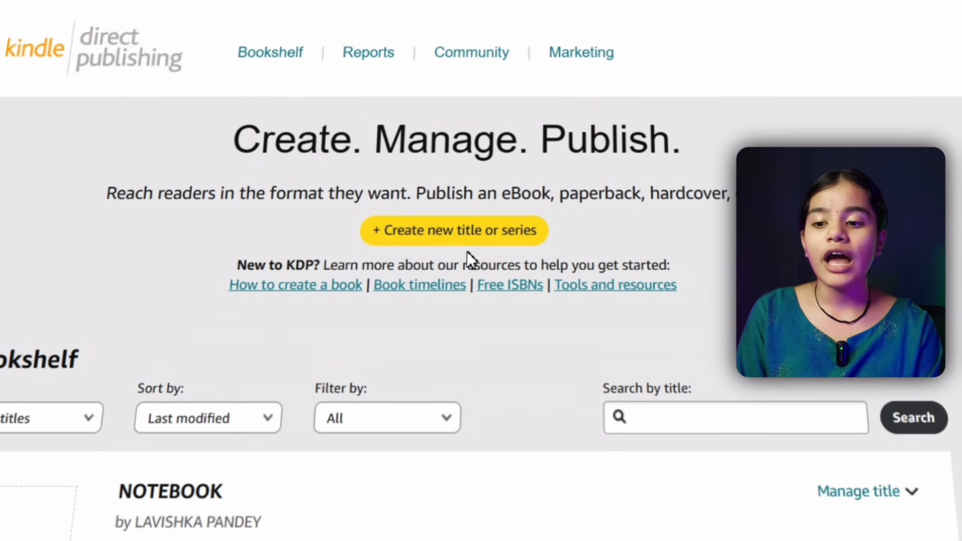
{"action": "left_click", "coordinate": [451, 232]}
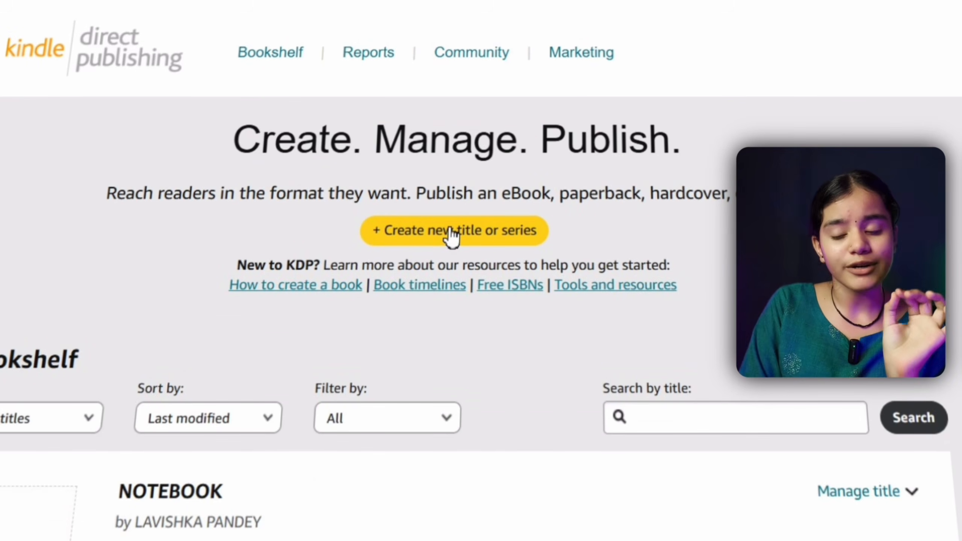
{"action": "left_click", "coordinate": [451, 231]}
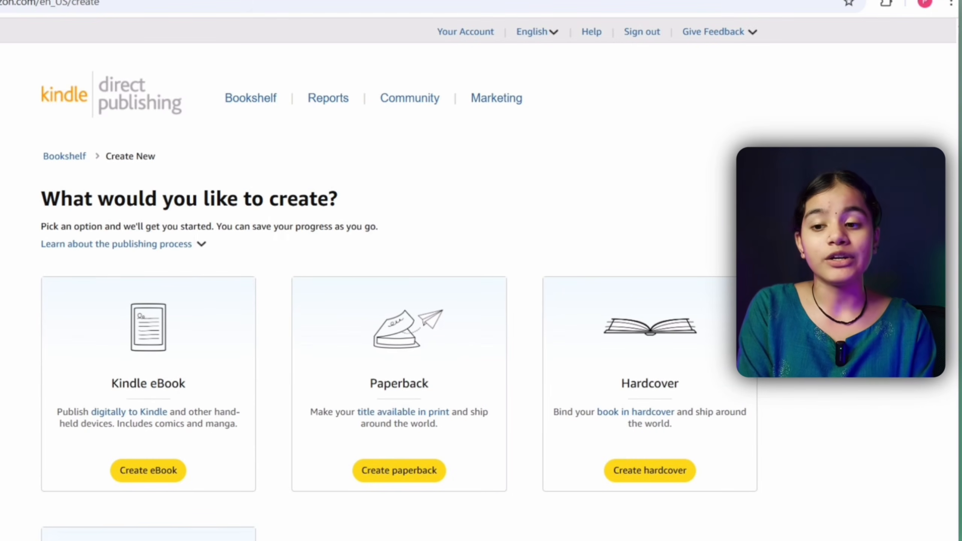
Step: Review the available publishing formats and choose to create a Kindle eBook
{"action": "scroll", "coordinate": [425, 223], "scroll_direction": "down", "scroll_amount": 5}
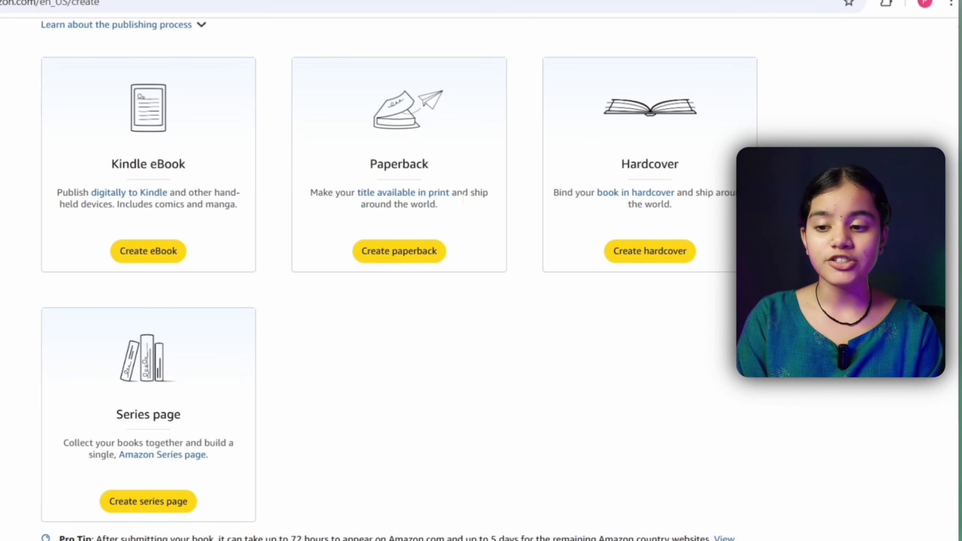
{"action": "left_click_drag", "start_coordinate": [456, 195], "coordinate": [483, 196]}
{"action": "left_click", "coordinate": [492, 202]}
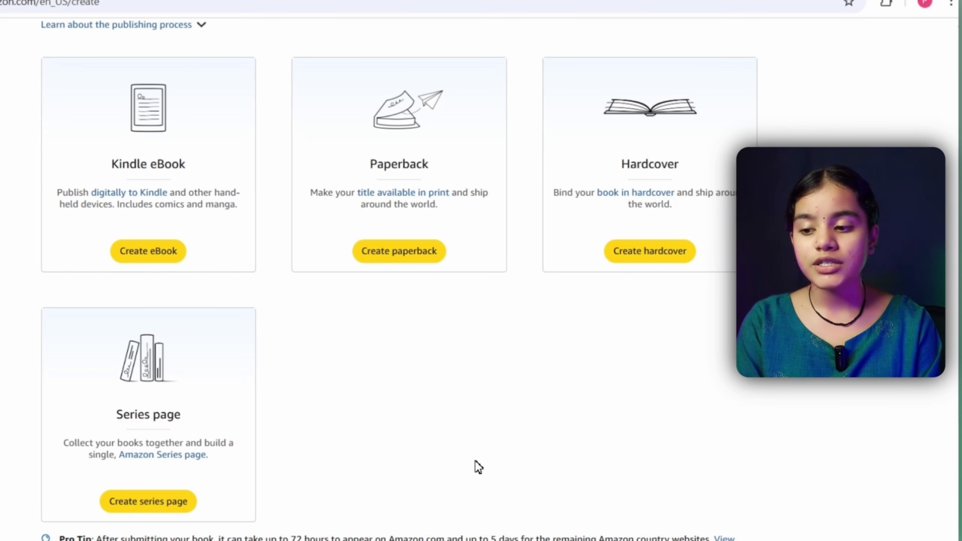
{"action": "scroll", "coordinate": [451, 436], "scroll_direction": "down", "scroll_amount": 2}
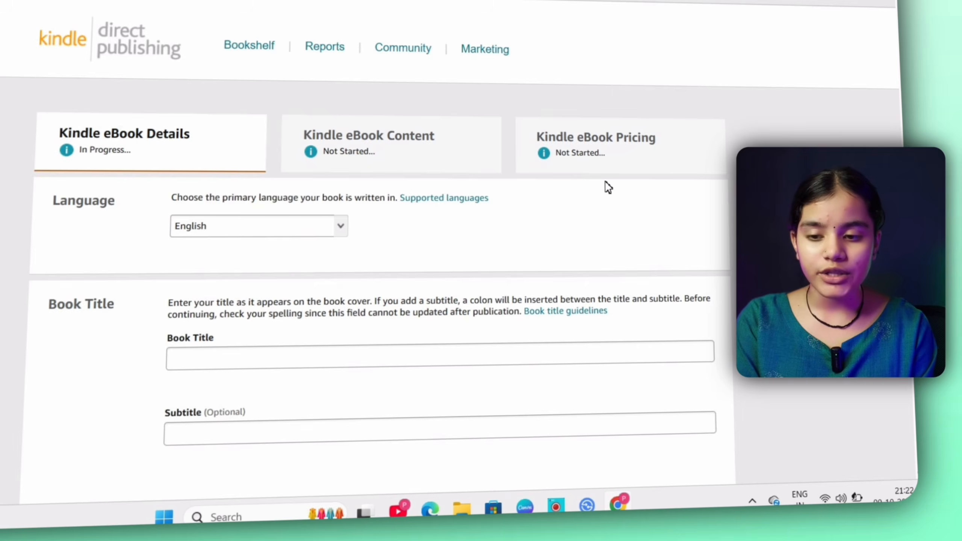
Step: Enter "e book" as the Book Title in the Kindle eBook details
{"action": "scroll", "coordinate": [608, 185], "scroll_direction": "down", "scroll_amount": 3}
{"action": "scroll", "coordinate": [607, 185], "scroll_direction": "down", "scroll_amount": 2}
{"action": "left_click", "coordinate": [581, 175]}
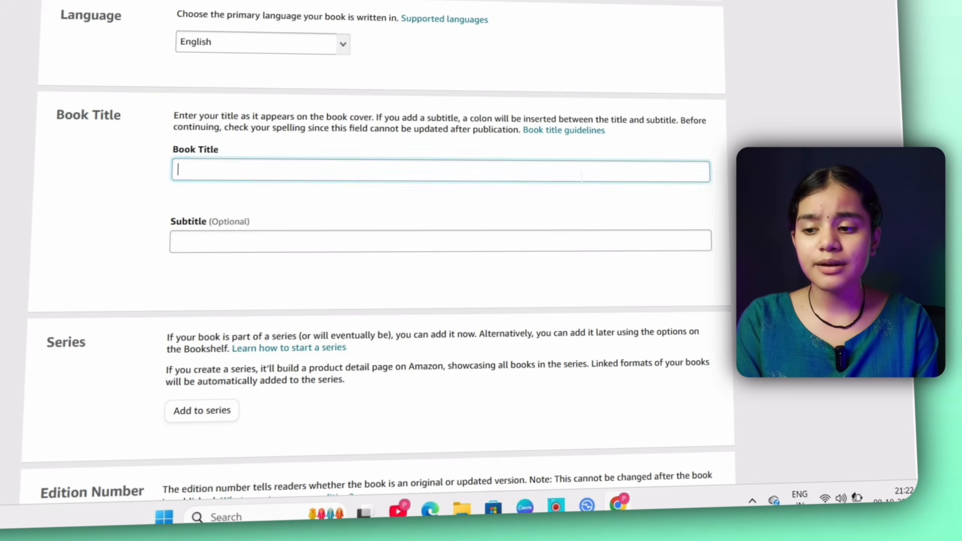
{"action": "type", "text": "e book"}
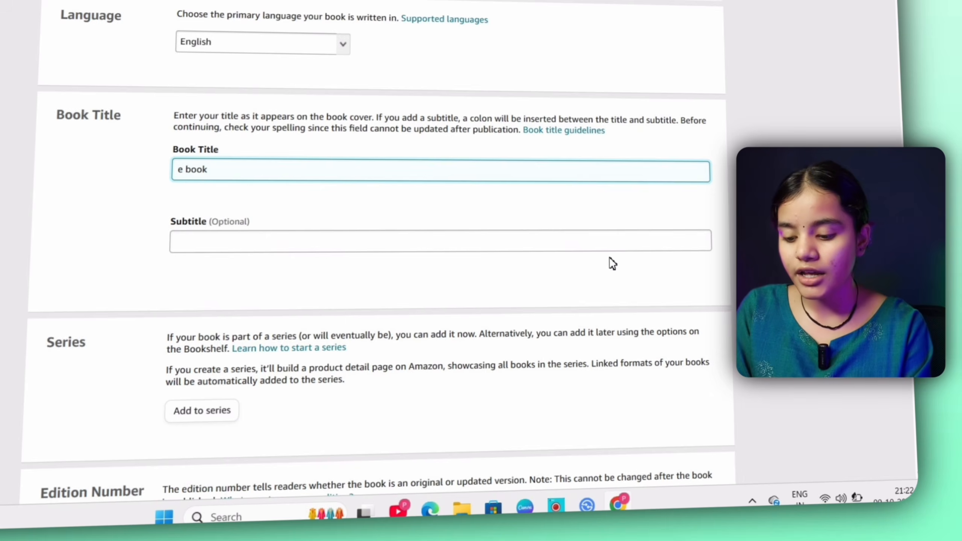
Step: Fill in the primary author's first name and last name, using the saved suggestion for the last name
{"action": "scroll", "coordinate": [610, 262], "scroll_direction": "down", "scroll_amount": 7}
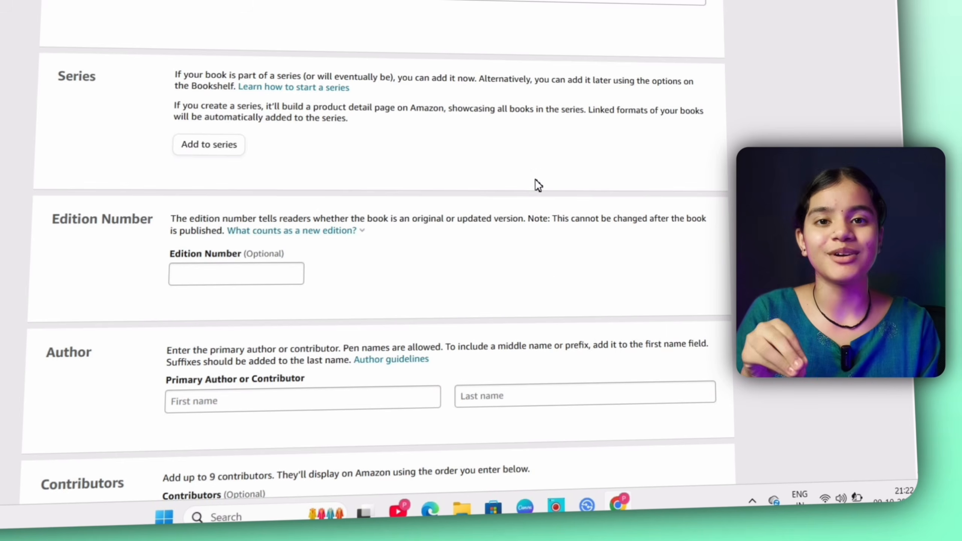
{"action": "scroll", "coordinate": [538, 238], "scroll_direction": "down", "scroll_amount": 3}
{"action": "scroll", "coordinate": [537, 239], "scroll_direction": "down", "scroll_amount": 5}
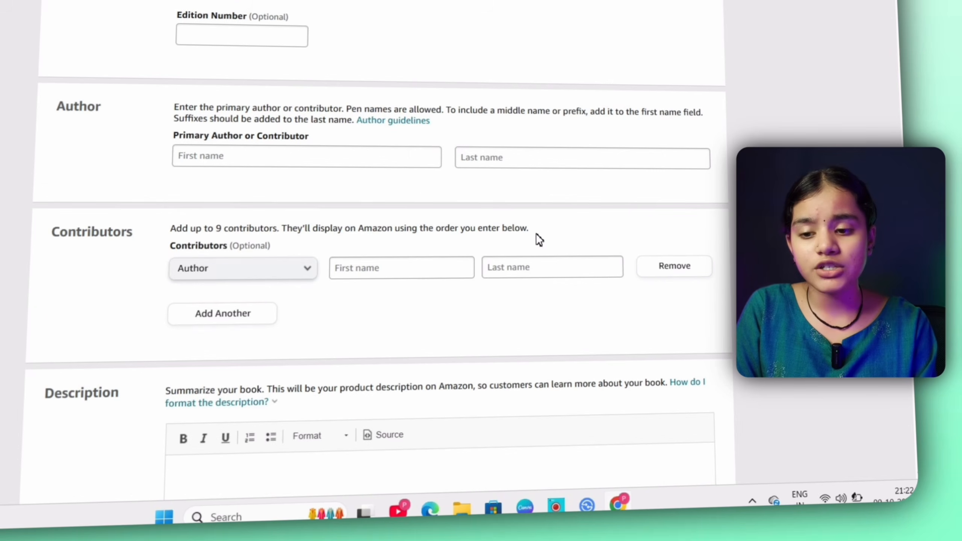
{"action": "left_click", "coordinate": [407, 154]}
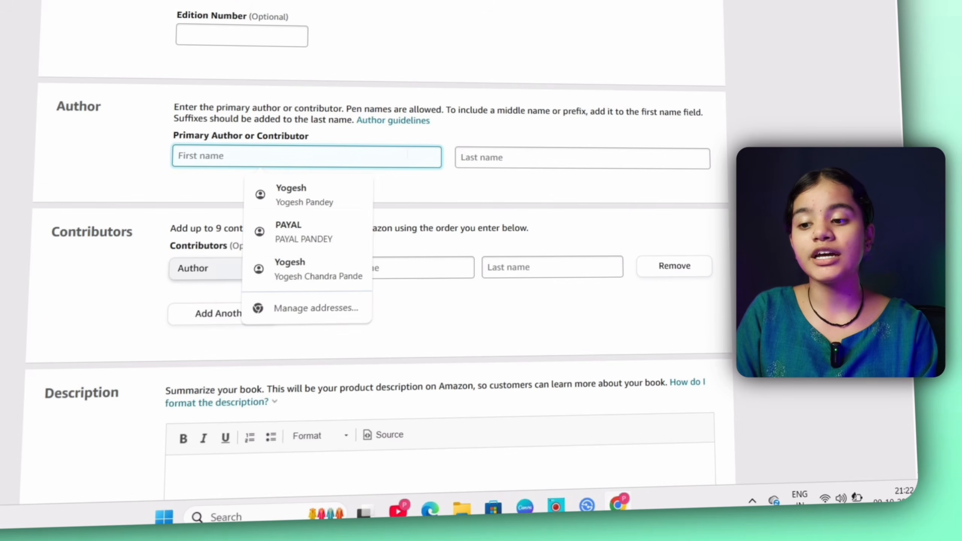
{"action": "type", "text": "l"}
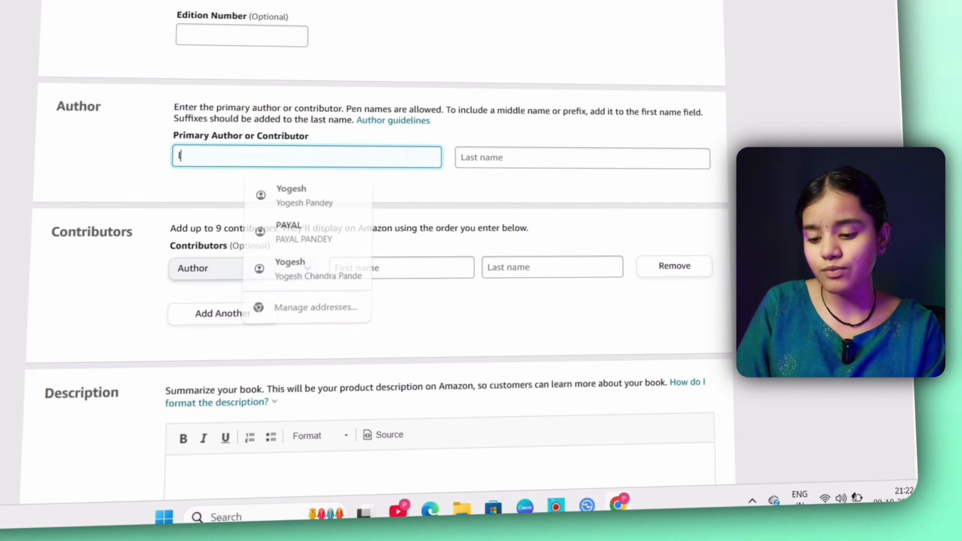
{"action": "type", "text": "avishka"}
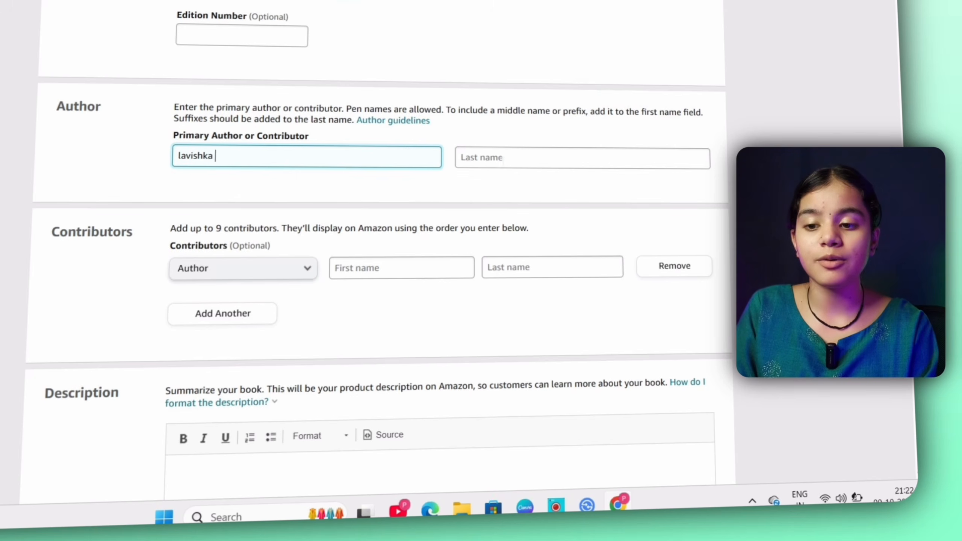
{"action": "left_click", "coordinate": [503, 160]}
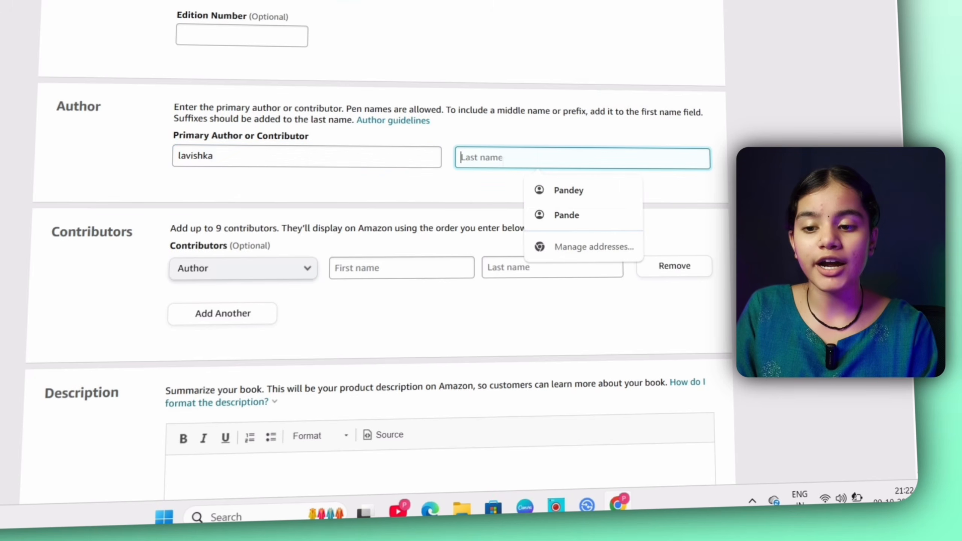
{"action": "left_click", "coordinate": [539, 194]}
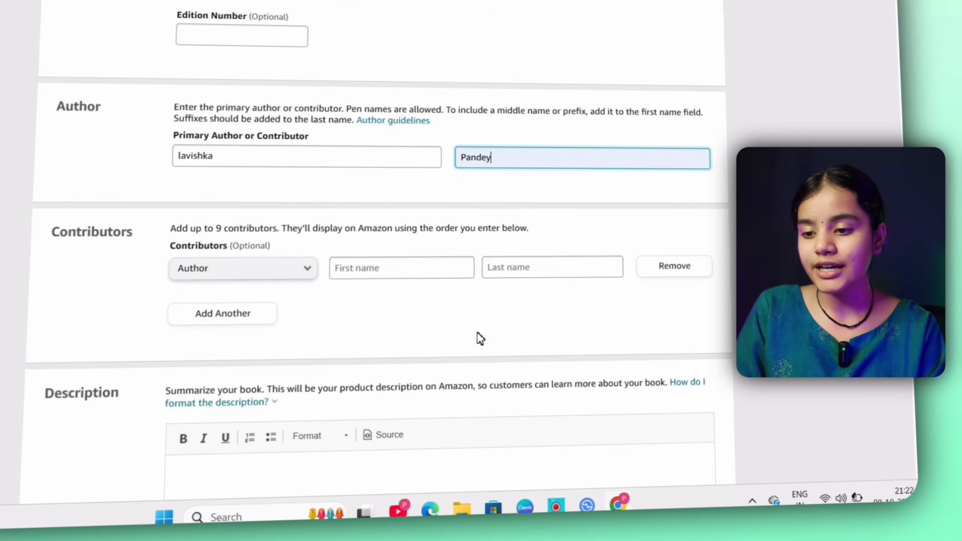
Step: Review the contributor role options, keep Author selected, and activate the Description editor
{"action": "scroll", "coordinate": [478, 335], "scroll_direction": "down", "scroll_amount": 2}
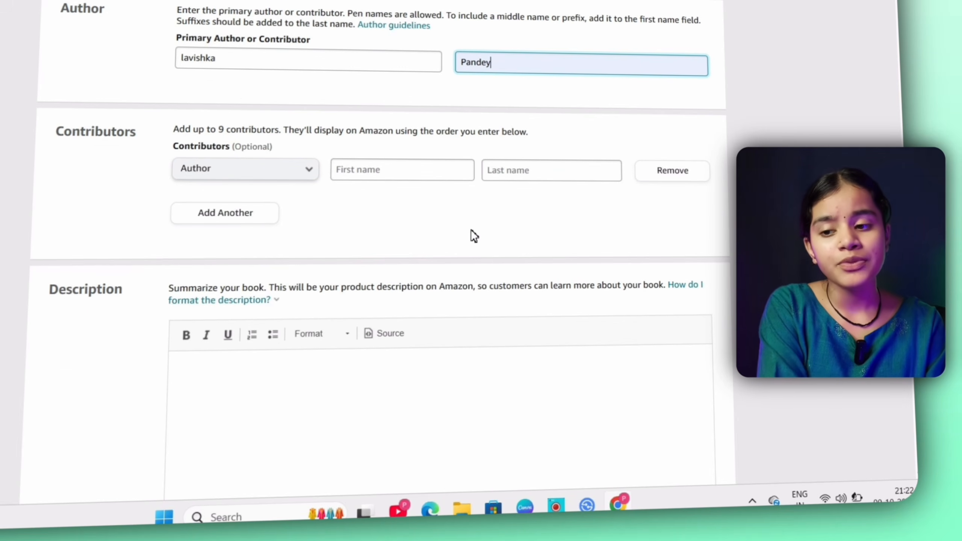
{"action": "left_click", "coordinate": [310, 178]}
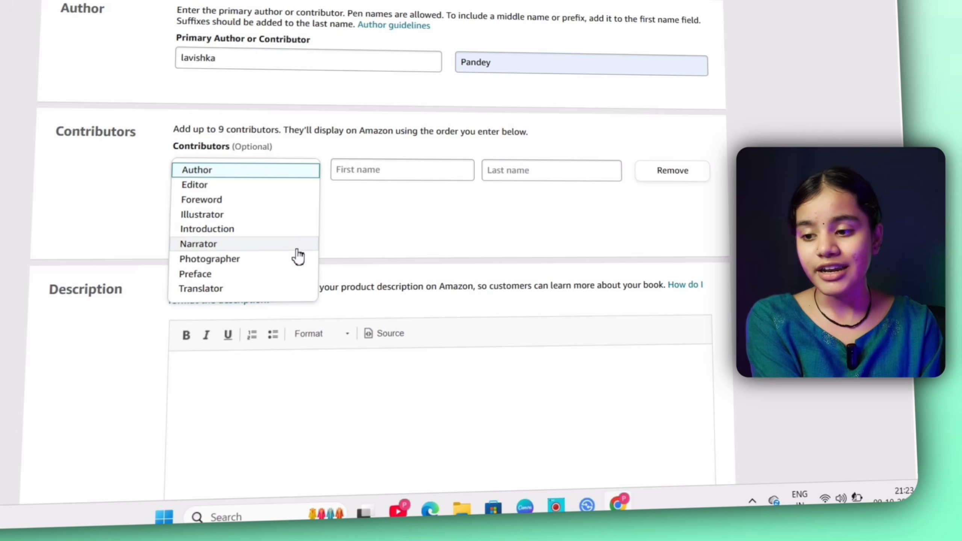
{"action": "left_click", "coordinate": [264, 175]}
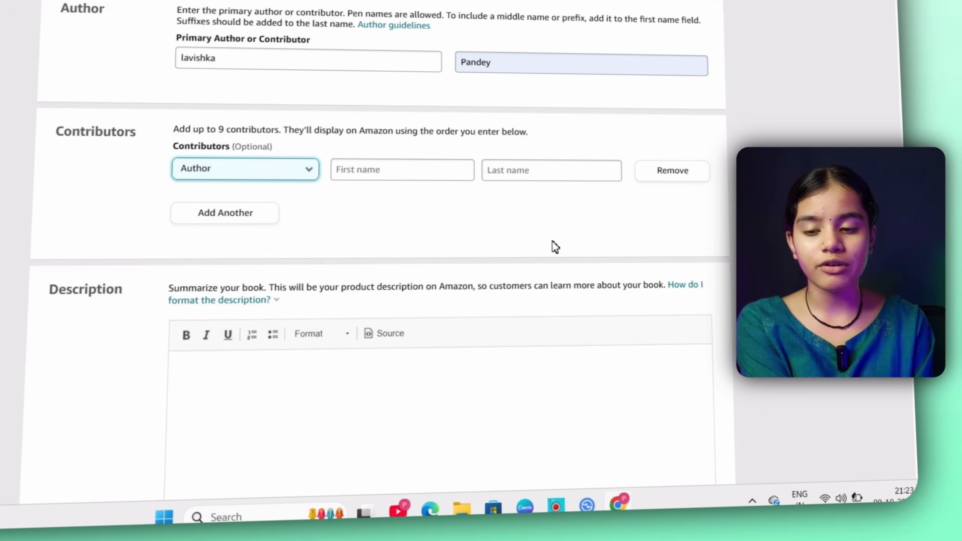
{"action": "scroll", "coordinate": [561, 330], "scroll_direction": "down", "scroll_amount": 6}
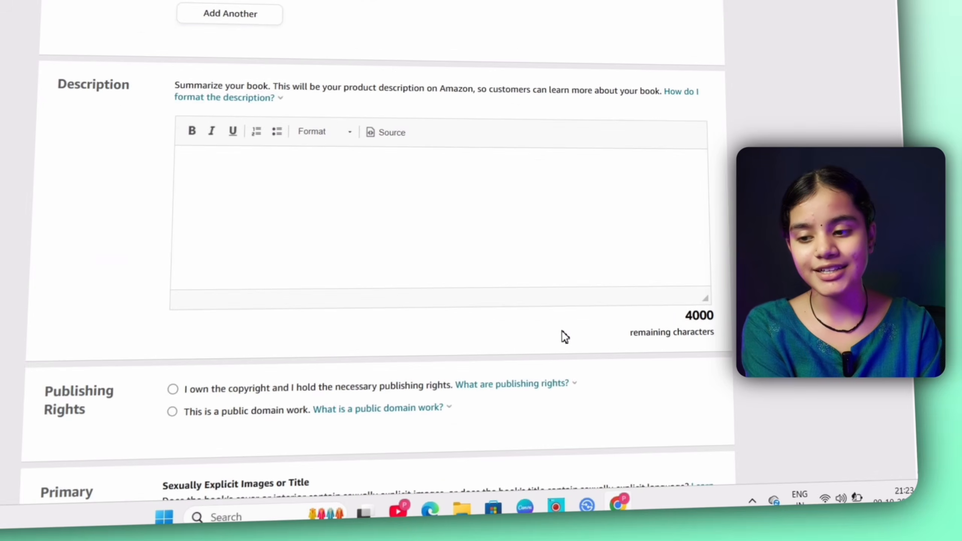
{"action": "left_click", "coordinate": [285, 153]}
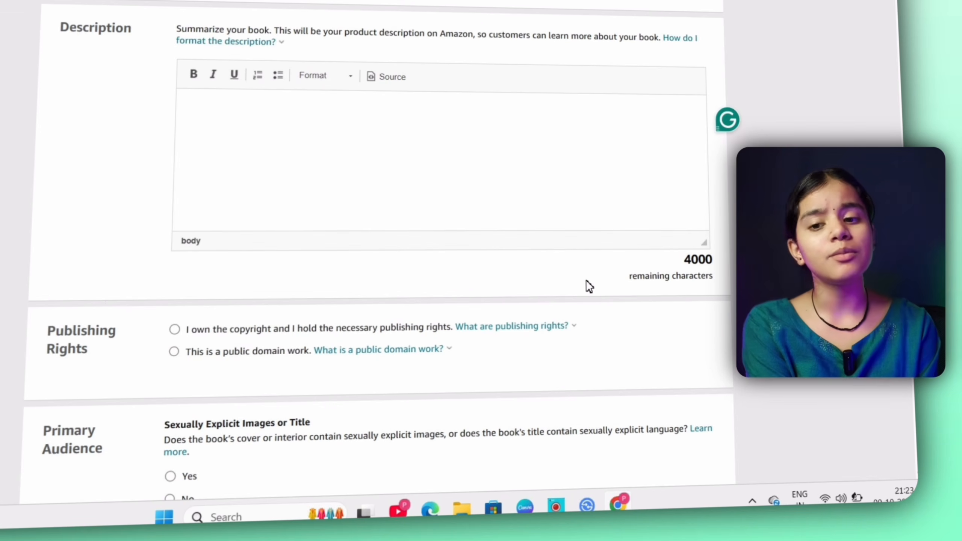
Step: Try both Publishing Rights options and settle on "I own the copyright and I hold the necessary publishing rights"
{"action": "scroll", "coordinate": [586, 284], "scroll_direction": "down", "scroll_amount": 4}
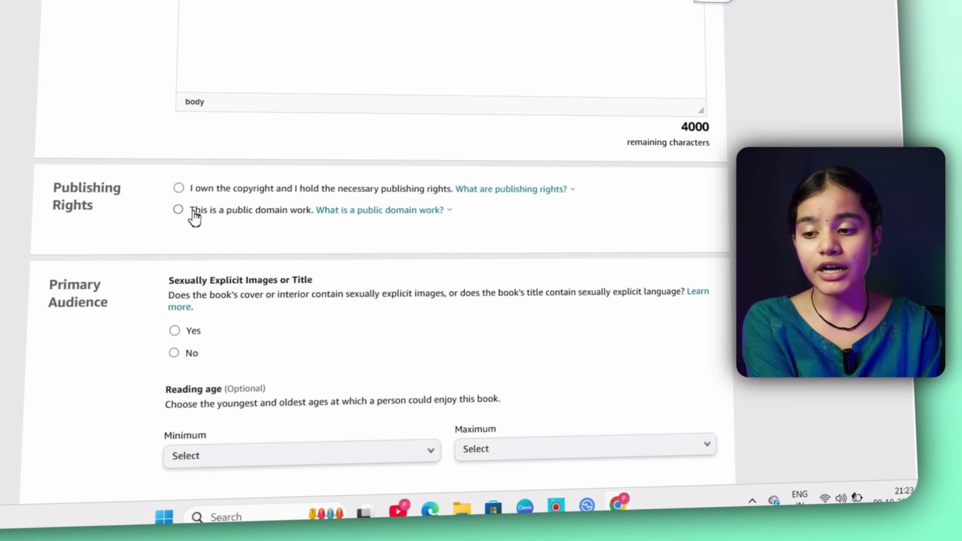
{"action": "left_click_drag", "start_coordinate": [55, 193], "coordinate": [112, 210]}
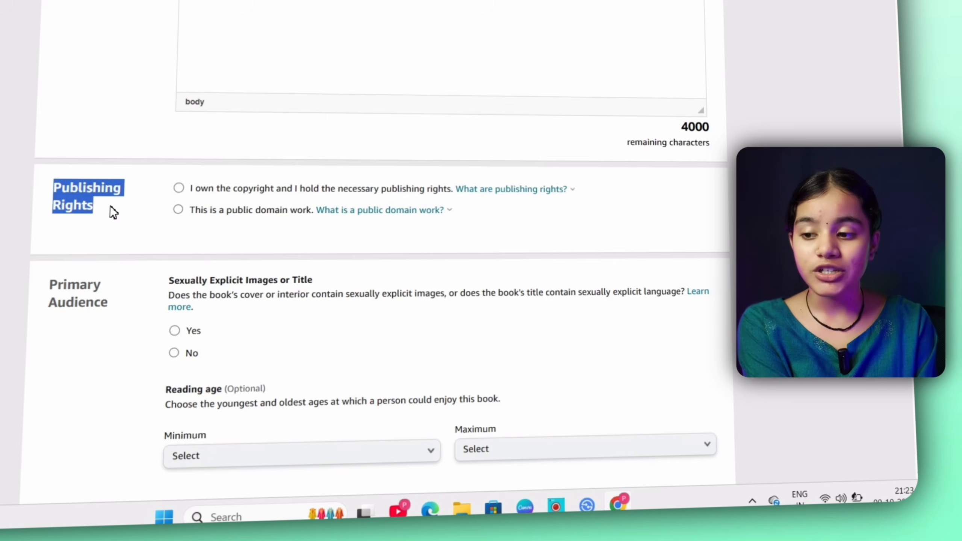
{"action": "left_click", "coordinate": [112, 212]}
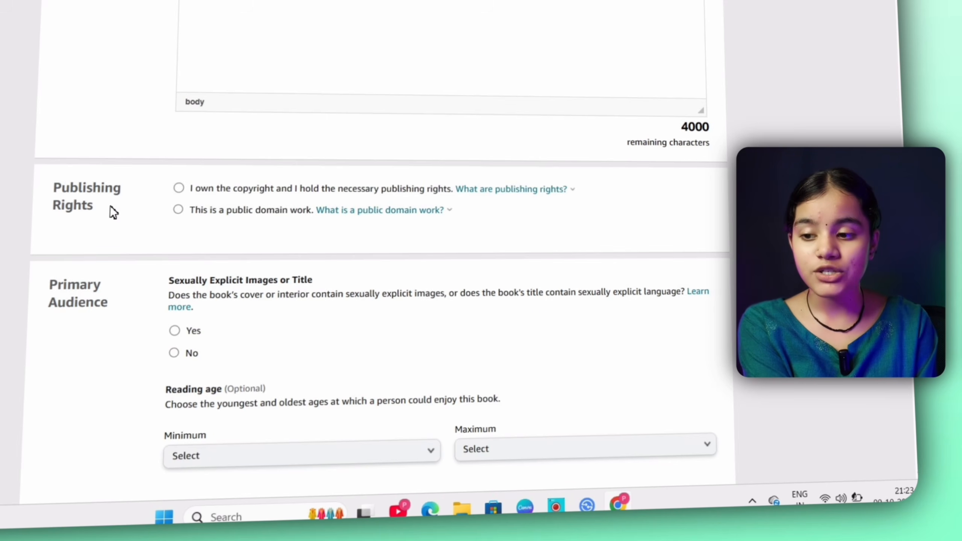
{"action": "left_click", "coordinate": [190, 188]}
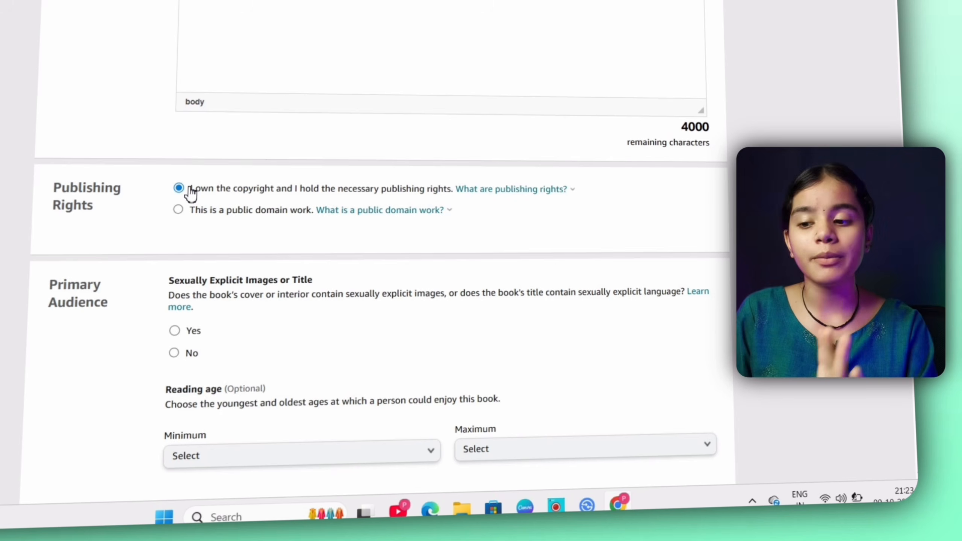
{"action": "left_click", "coordinate": [178, 210]}
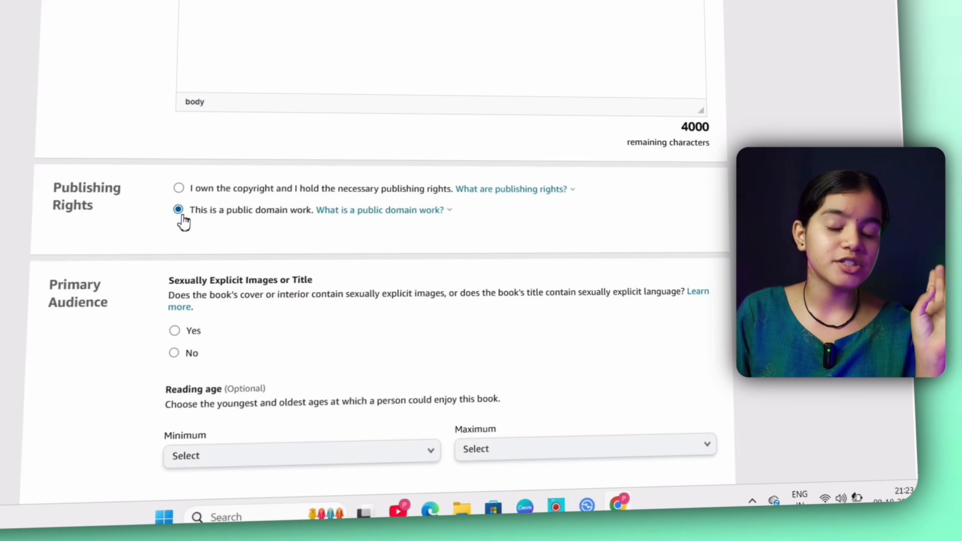
{"action": "left_click", "coordinate": [179, 188]}
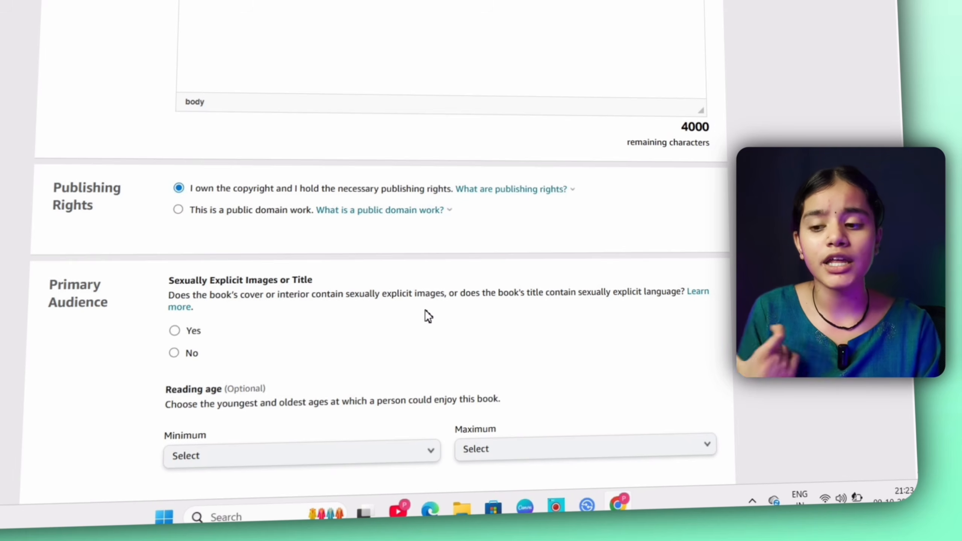
Step: Answer No to the Sexually Explicit Images or Title question under Primary Audience
{"action": "scroll", "coordinate": [425, 314], "scroll_direction": "down", "scroll_amount": 3}
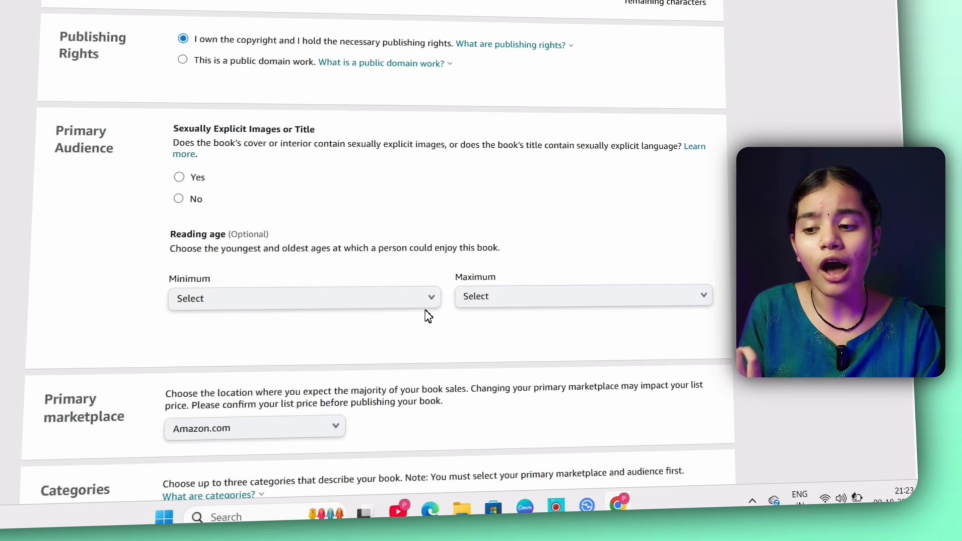
{"action": "left_click", "coordinate": [181, 199]}
{"action": "scroll", "coordinate": [374, 303], "scroll_direction": "down", "scroll_amount": 5}
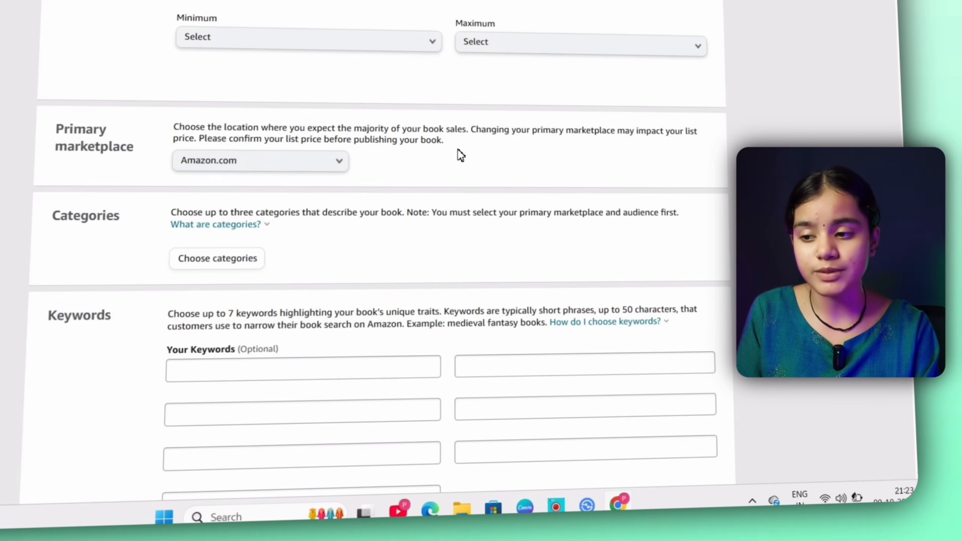
Step: Start choosing the book's categories, set the category to Business & Money, and review its subcategory options without picking one
{"action": "scroll", "coordinate": [473, 224], "scroll_direction": "down", "scroll_amount": 2}
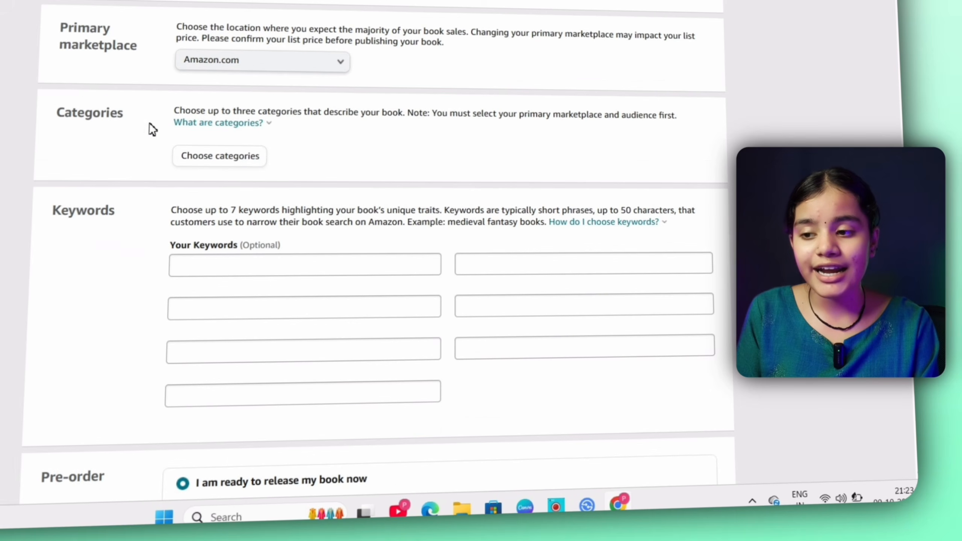
{"action": "left_click", "coordinate": [230, 159]}
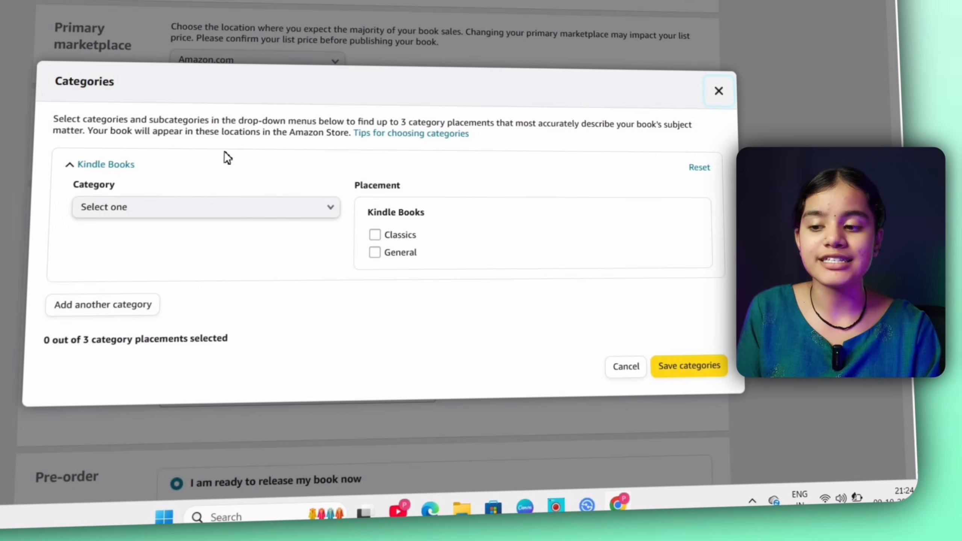
{"action": "left_click", "coordinate": [295, 216]}
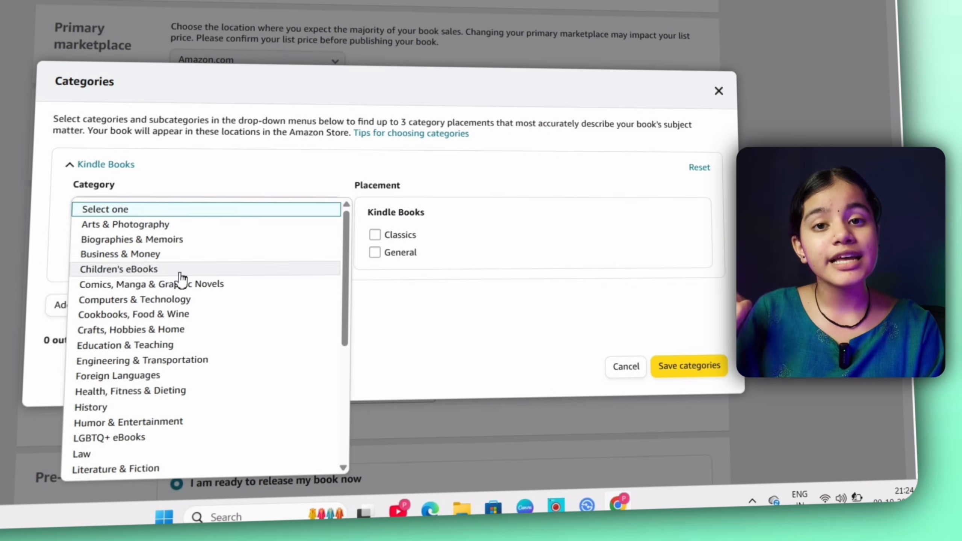
{"action": "left_click", "coordinate": [212, 254]}
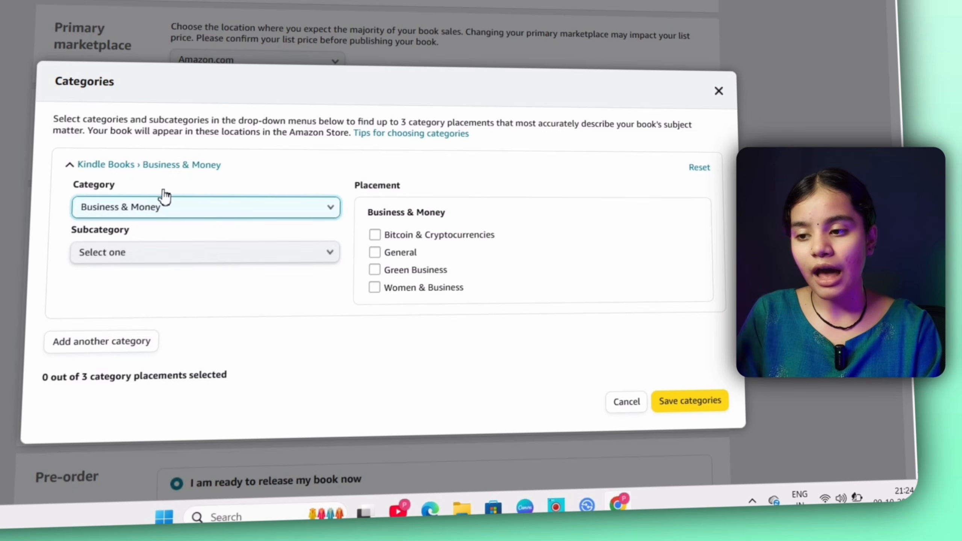
{"action": "left_click", "coordinate": [322, 253]}
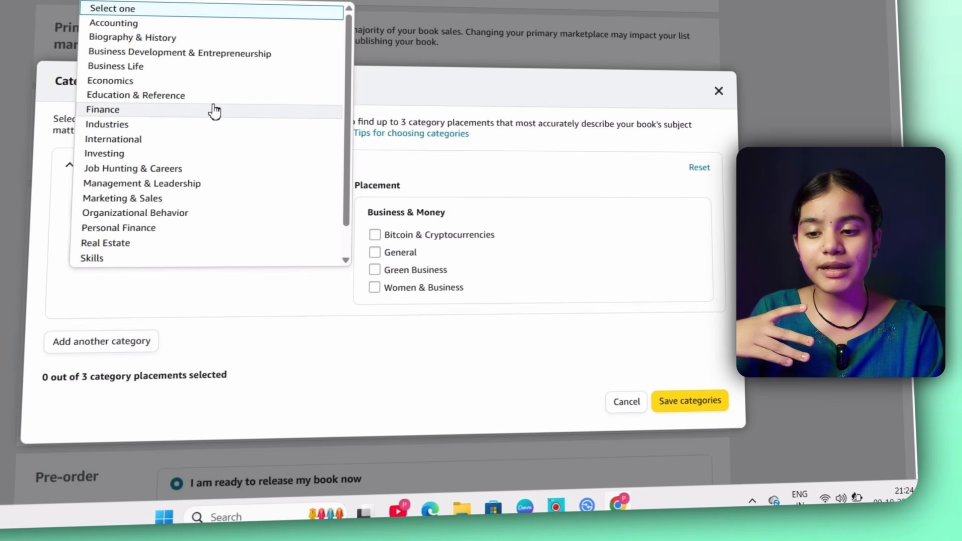
{"action": "left_click", "coordinate": [463, 224]}
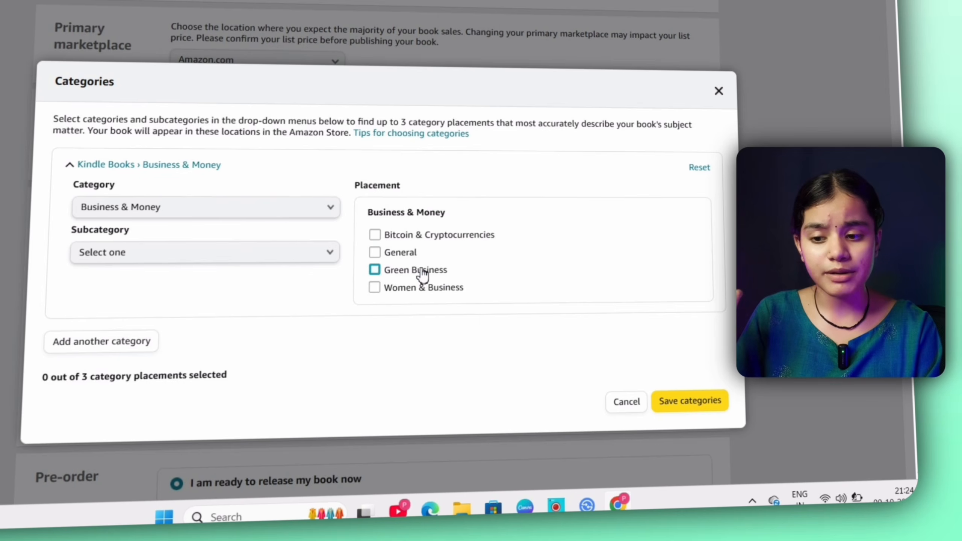
Step: Select the General, Bitcoin & Cryptocurrencies and Green Business placements under Business & Money and save the categories
{"action": "left_click", "coordinate": [374, 253]}
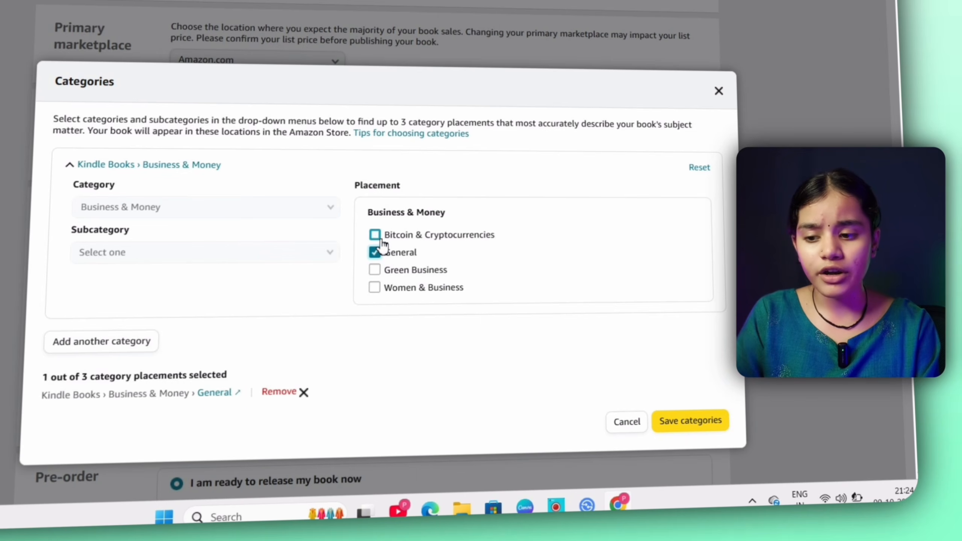
{"action": "left_click", "coordinate": [375, 234]}
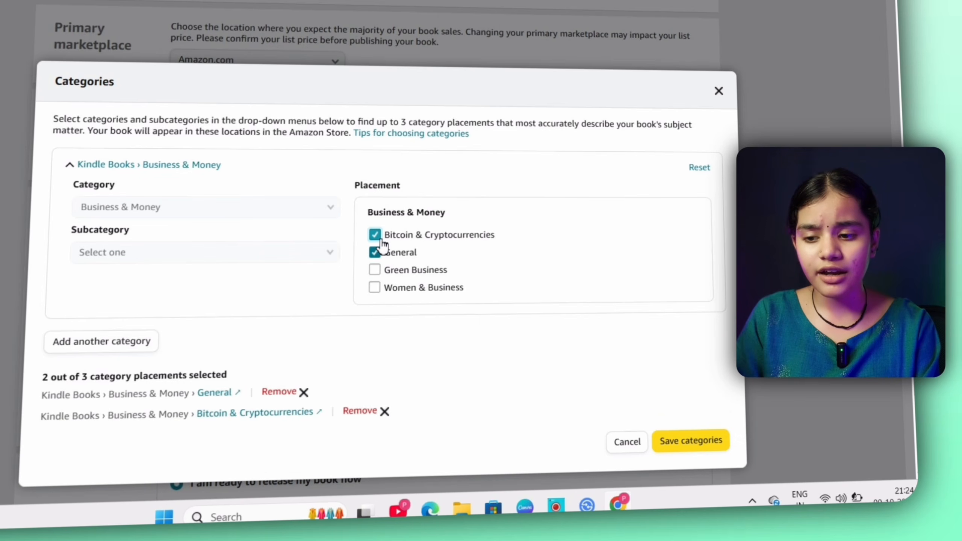
{"action": "left_click", "coordinate": [374, 272]}
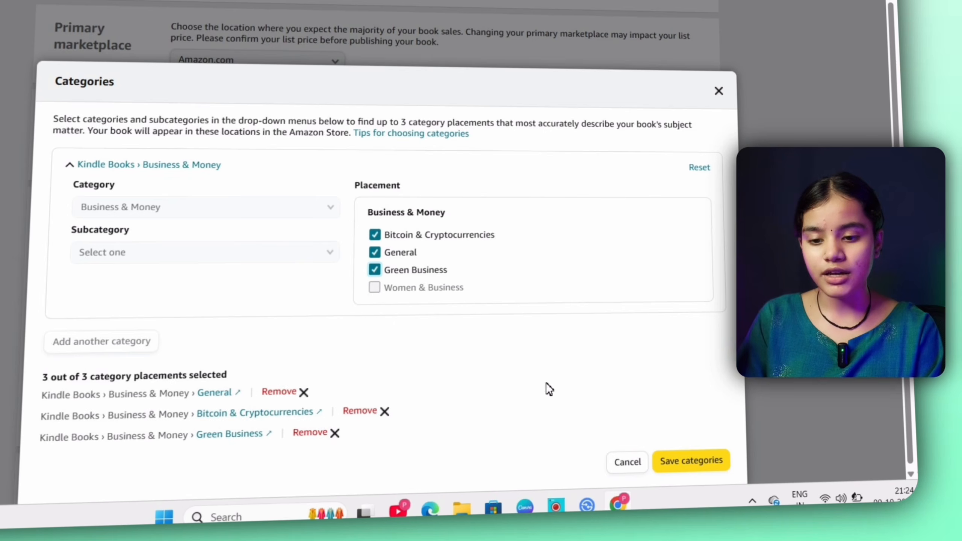
{"action": "left_click", "coordinate": [689, 465]}
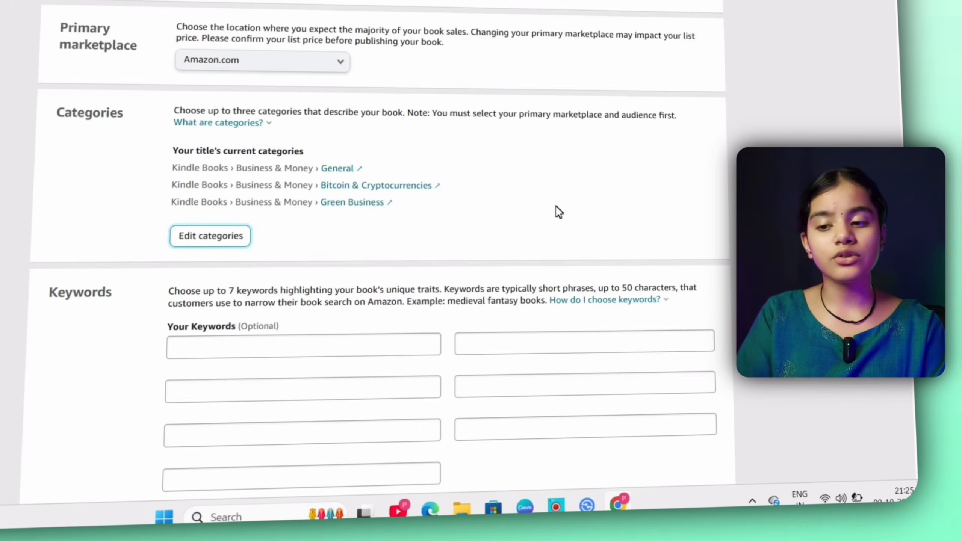
Step: Enter "business" as the first keyword for the book
{"action": "scroll", "coordinate": [559, 212], "scroll_direction": "down", "scroll_amount": 3}
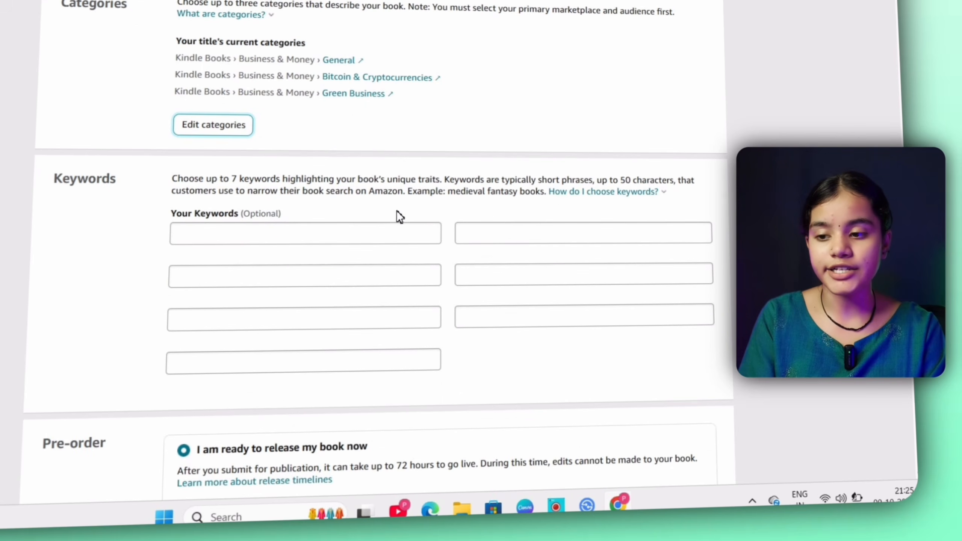
{"action": "left_click", "coordinate": [413, 237]}
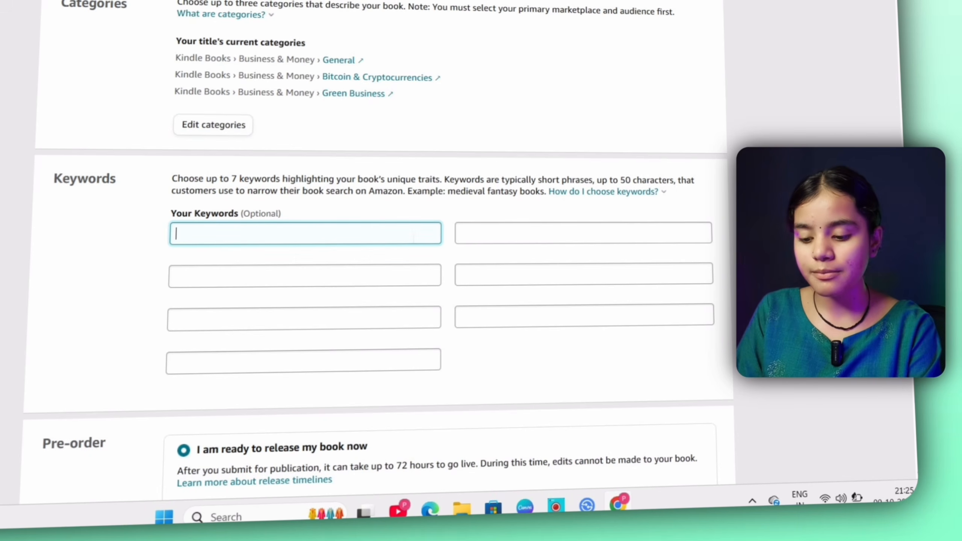
{"action": "type", "text": "business"}
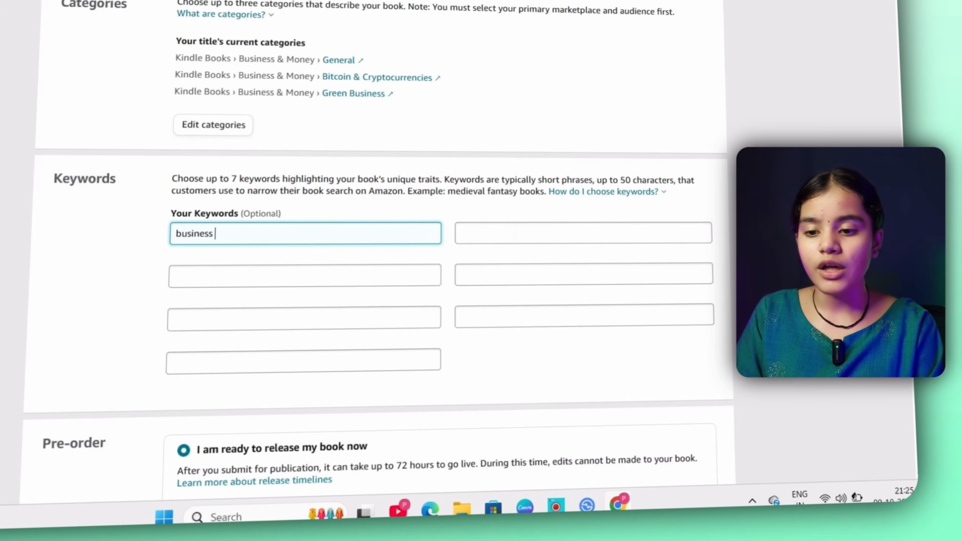
{"action": "key", "text": "Tab"}
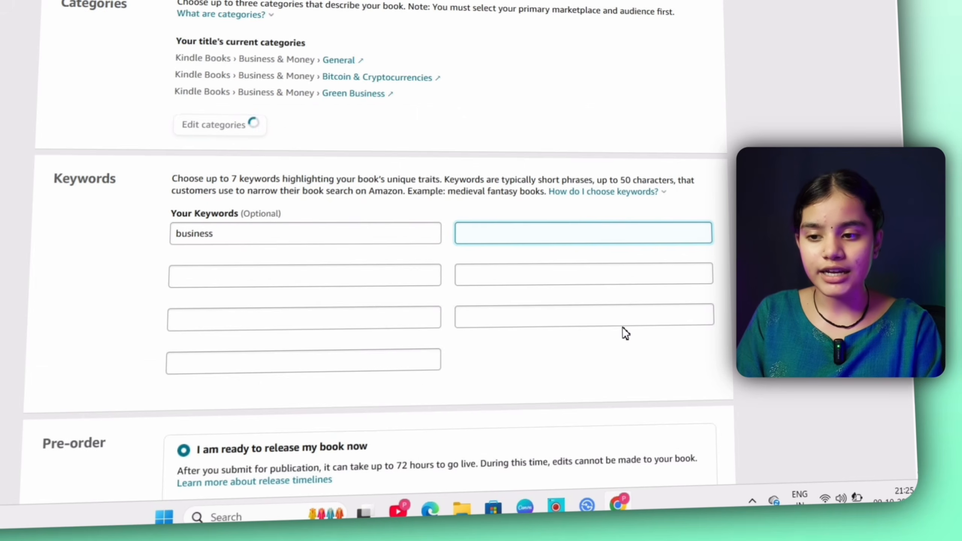
Step: Review the pre-order setting, keep "I am ready to release my book now", and try to save the details and continue
{"action": "scroll", "coordinate": [624, 335], "scroll_direction": "down", "scroll_amount": 3}
{"action": "scroll", "coordinate": [627, 335], "scroll_direction": "down", "scroll_amount": 3}
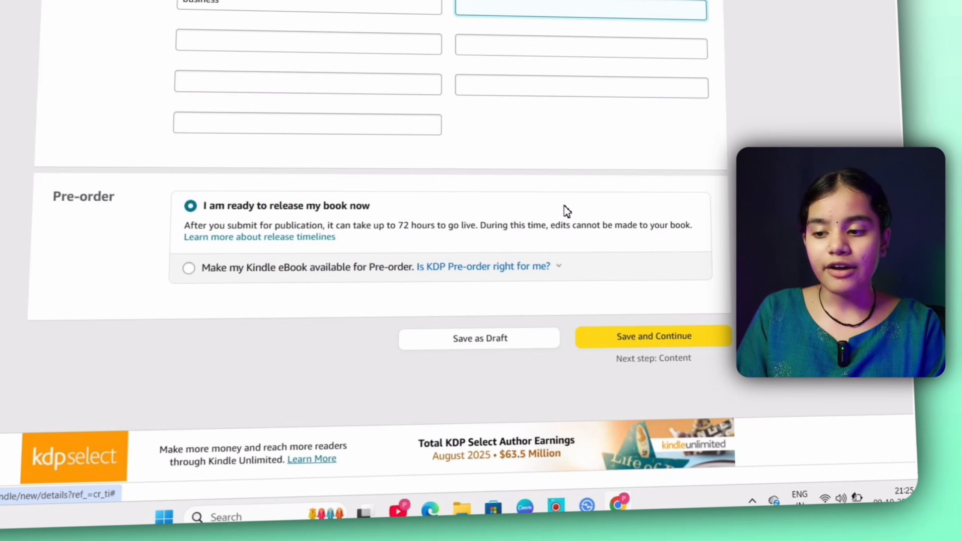
{"action": "left_click_drag", "start_coordinate": [222, 207], "coordinate": [365, 209]}
{"action": "left_click", "coordinate": [639, 336]}
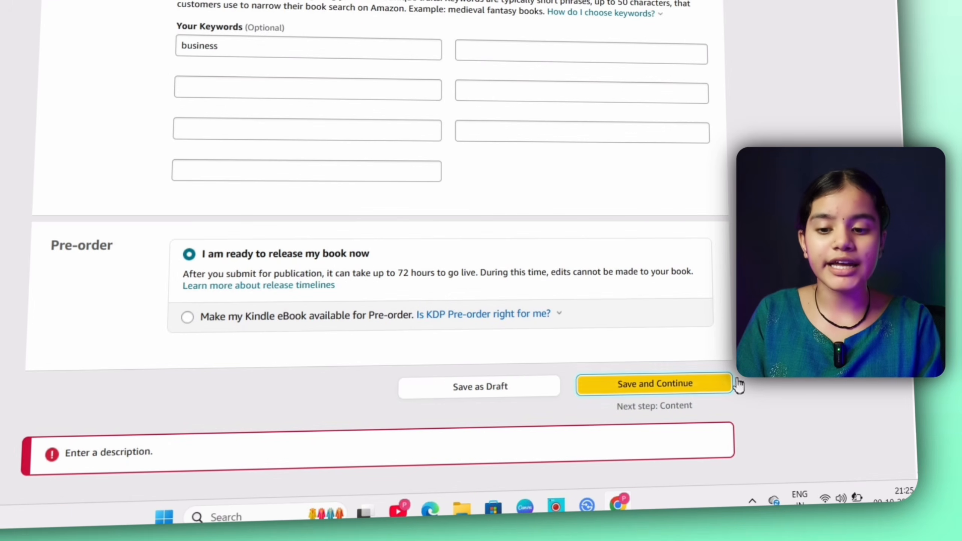
Step: Enter "business" as the book description, then save the eBook details and continue to the Content step
{"action": "scroll", "coordinate": [714, 420], "scroll_direction": "down", "scroll_amount": 2}
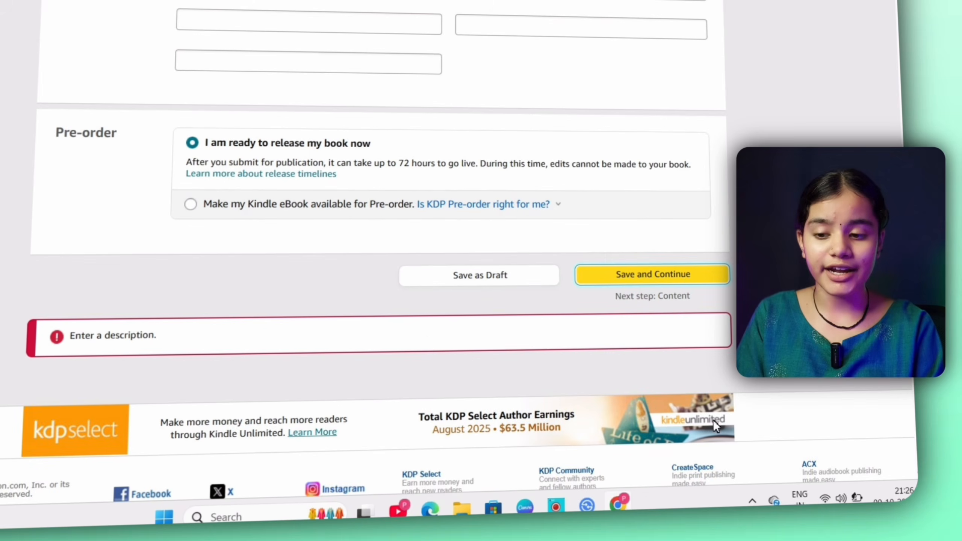
{"action": "scroll", "coordinate": [589, 345], "scroll_direction": "up", "scroll_amount": 4}
{"action": "scroll", "coordinate": [586, 340], "scroll_direction": "up", "scroll_amount": 15}
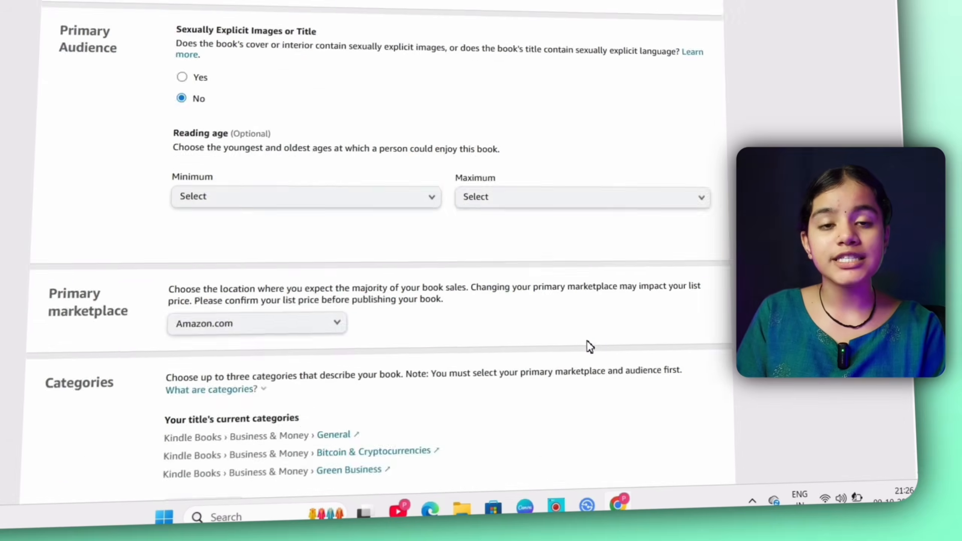
{"action": "scroll", "coordinate": [516, 410], "scroll_direction": "down", "scroll_amount": 5}
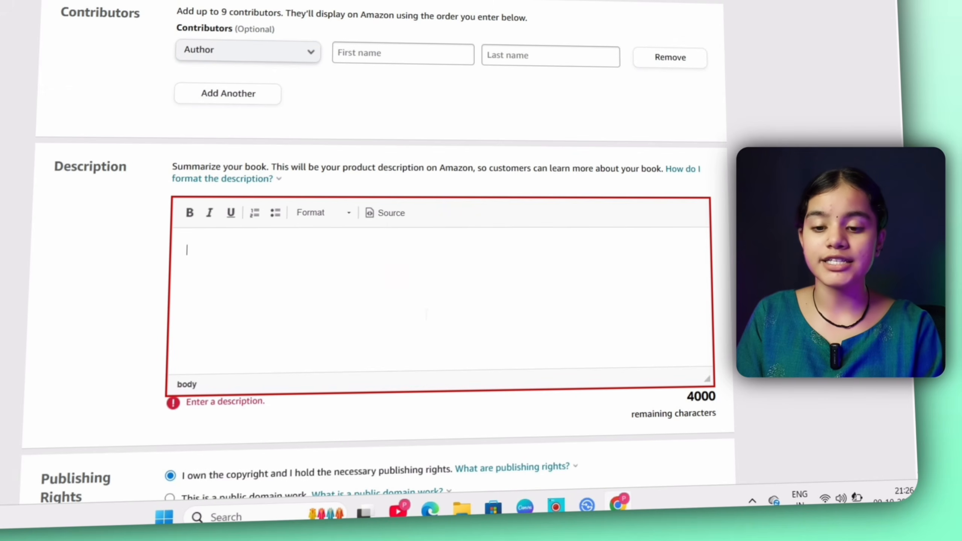
{"action": "left_click", "coordinate": [426, 314]}
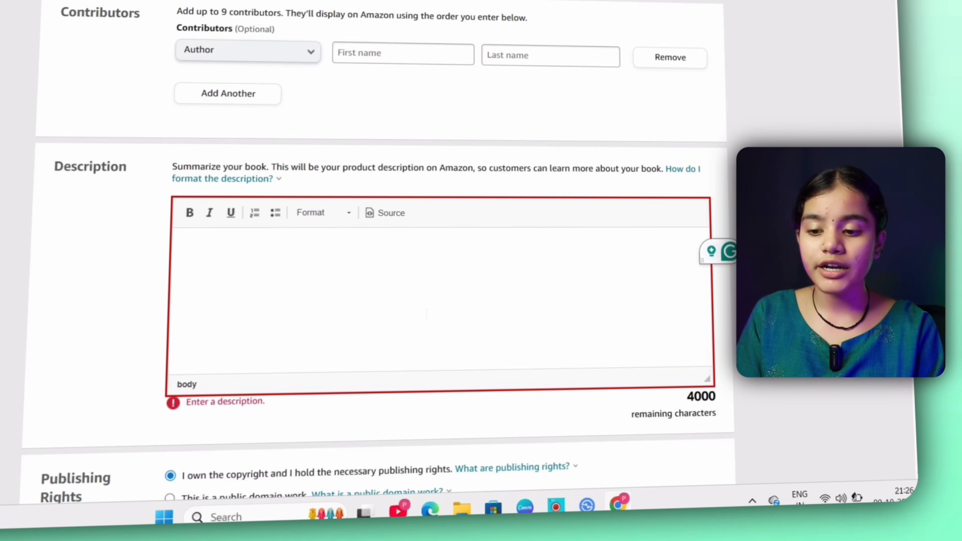
{"action": "type", "text": "business"}
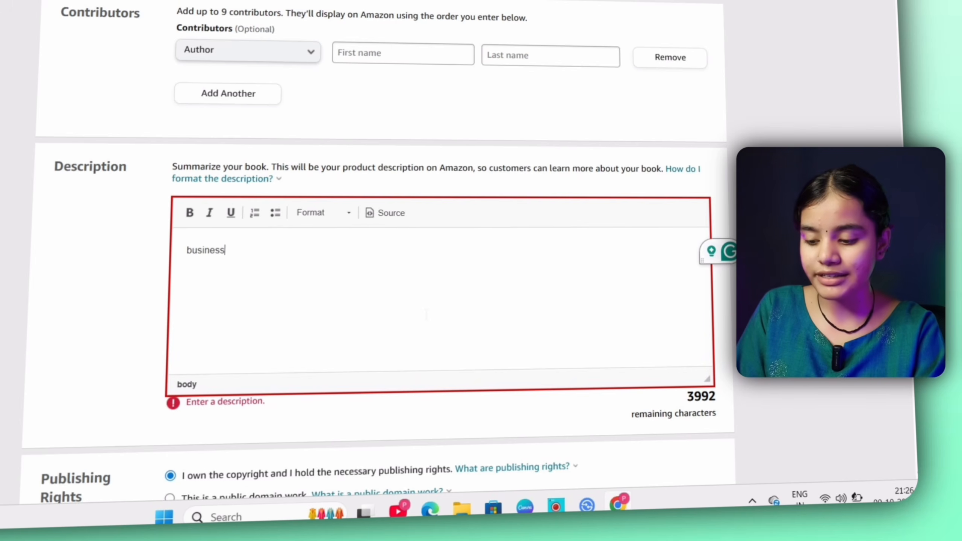
{"action": "scroll", "coordinate": [426, 314], "scroll_direction": "down", "scroll_amount": 20}
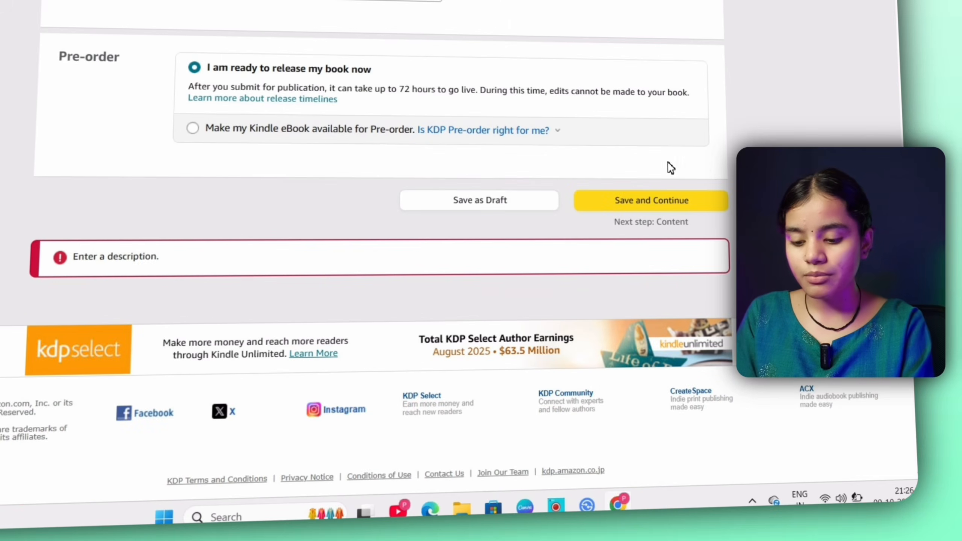
{"action": "left_click", "coordinate": [703, 201]}
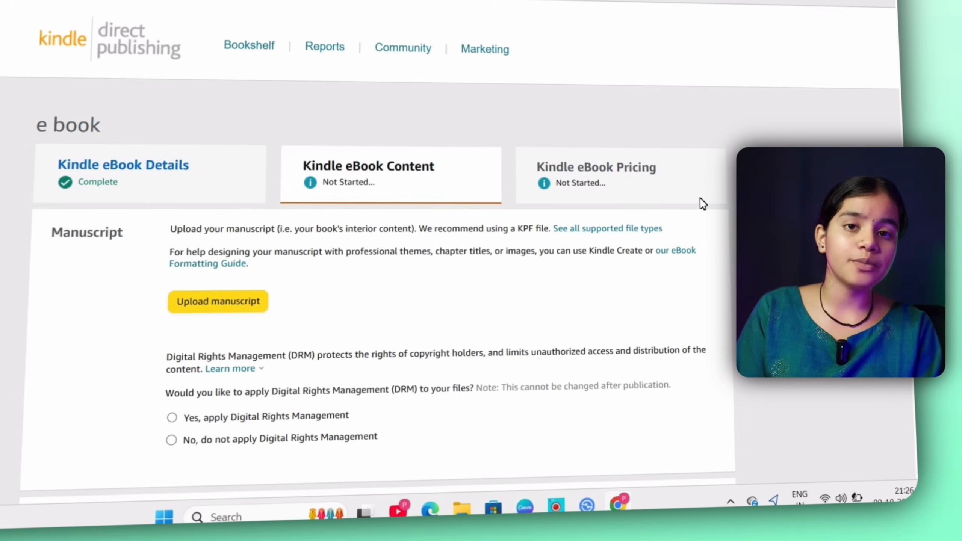
Step: Preview the available PDF files, upload Side Hustle Blueprint 2025 as the manuscript, and choose to continue with PDF
{"action": "scroll", "coordinate": [702, 204], "scroll_direction": "down", "scroll_amount": 4}
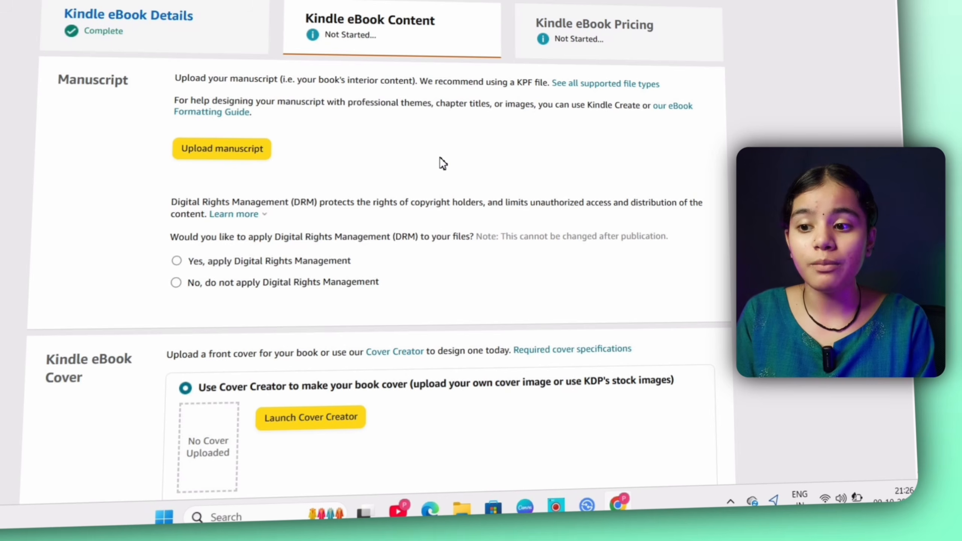
{"action": "left_click", "coordinate": [244, 141]}
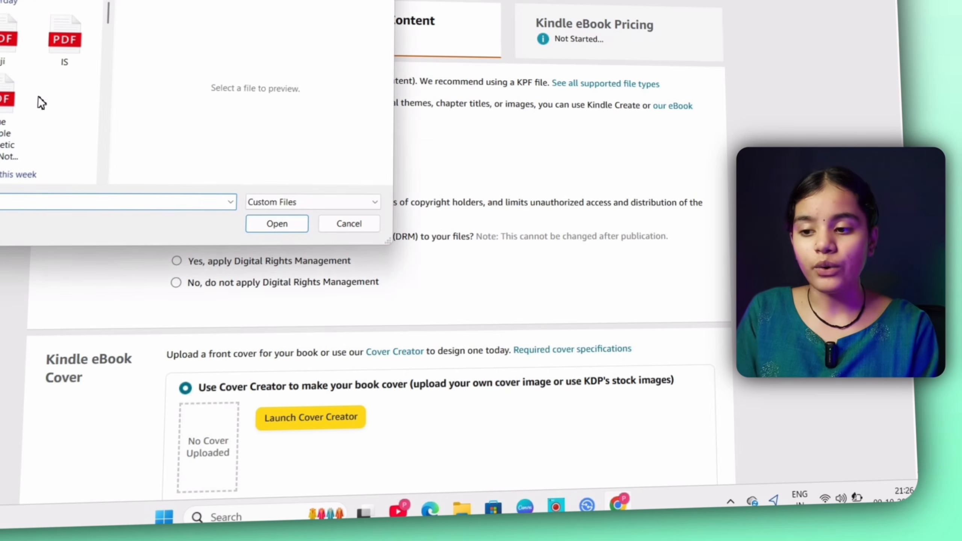
{"action": "left_click", "coordinate": [14, 40]}
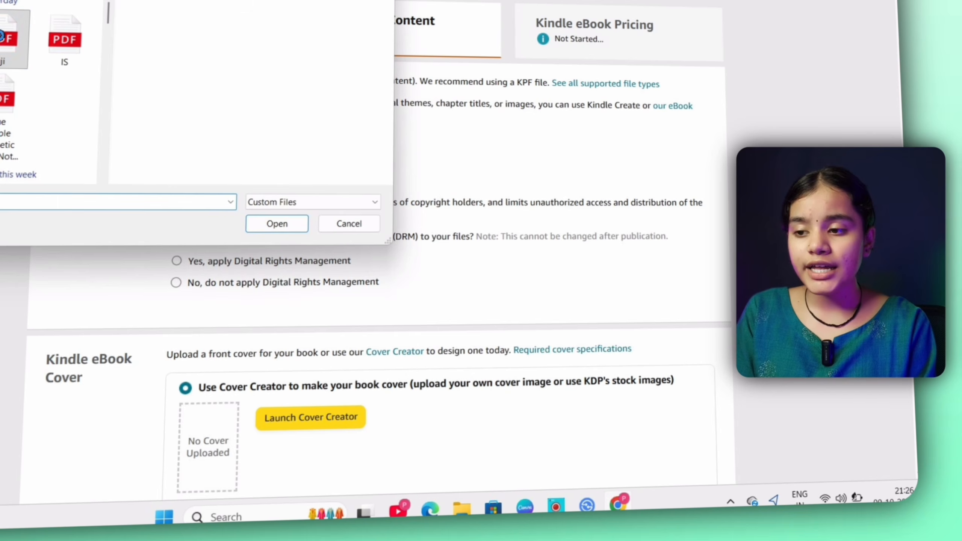
{"action": "scroll", "coordinate": [263, 102], "scroll_direction": "down", "scroll_amount": 5}
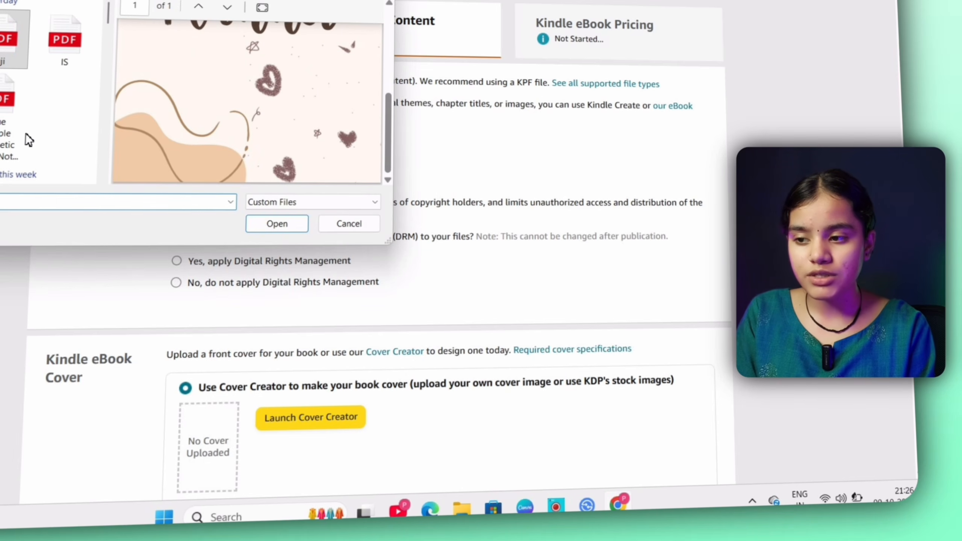
{"action": "scroll", "coordinate": [26, 133], "scroll_direction": "down", "scroll_amount": 3}
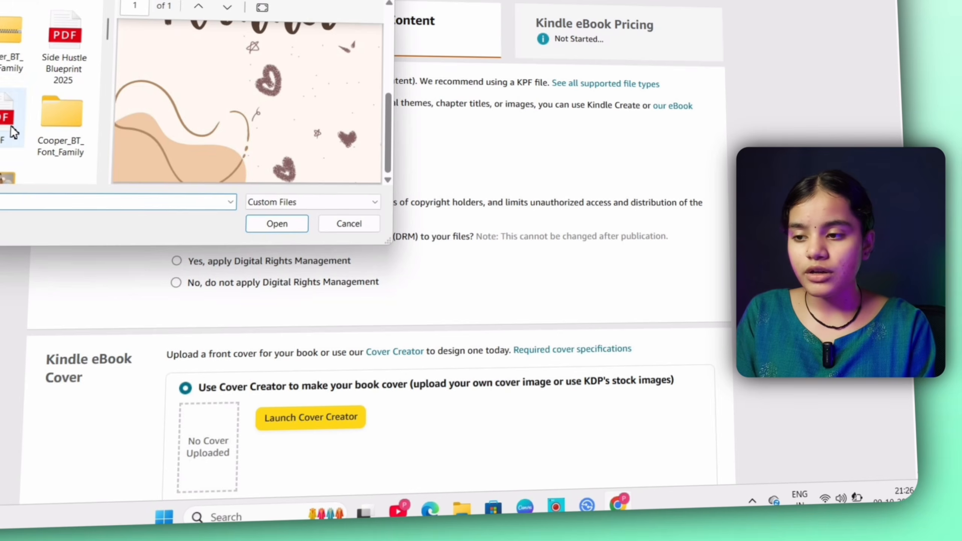
{"action": "left_click", "coordinate": [65, 45]}
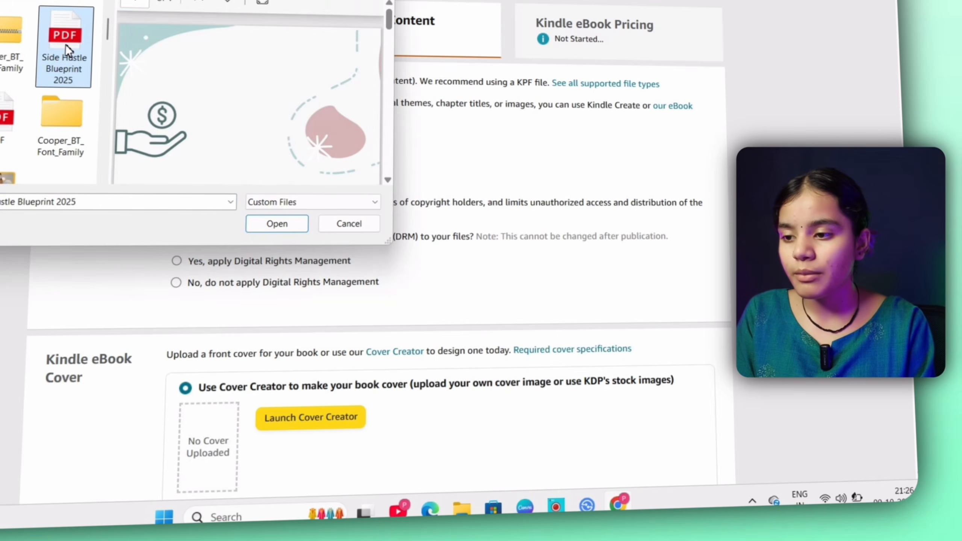
{"action": "scroll", "coordinate": [301, 129], "scroll_direction": "down", "scroll_amount": 5}
{"action": "scroll", "coordinate": [302, 130], "scroll_direction": "down", "scroll_amount": 10}
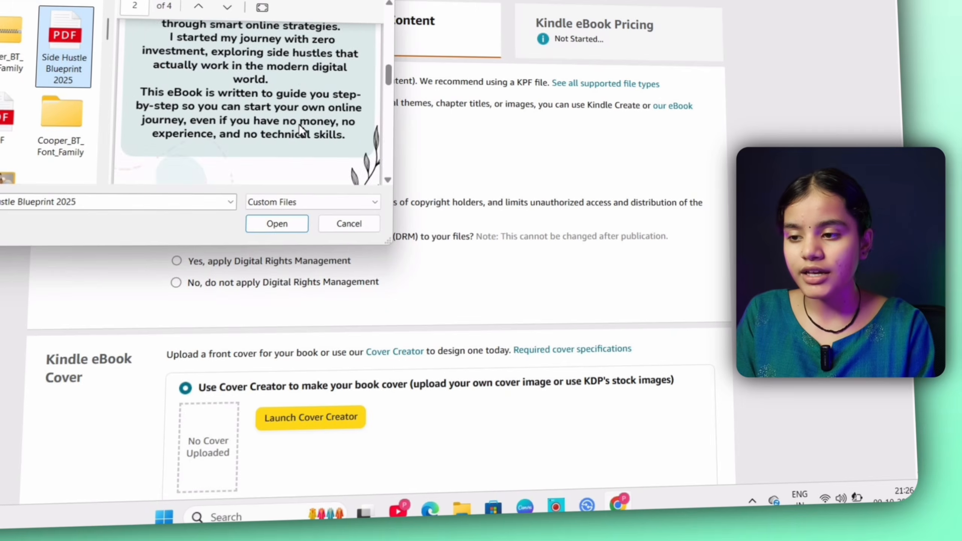
{"action": "left_click", "coordinate": [278, 224]}
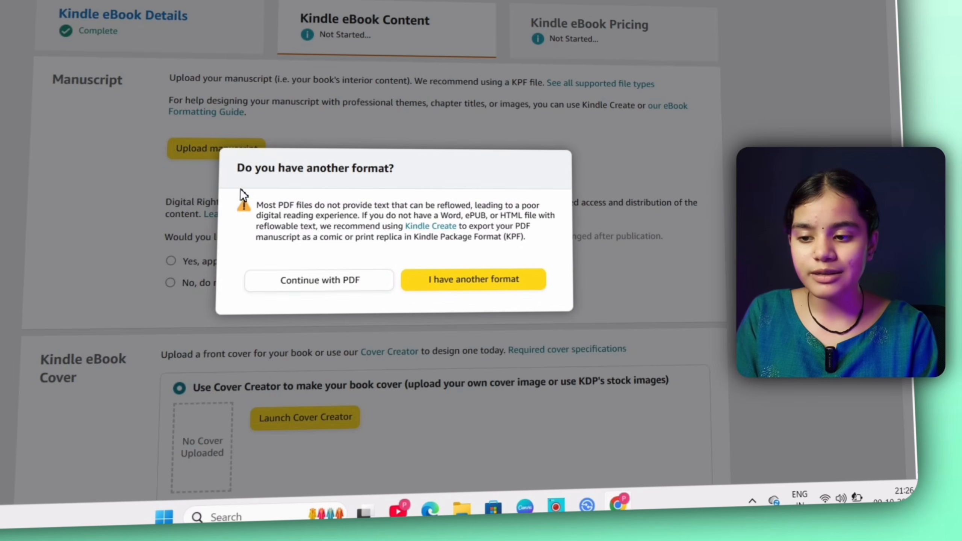
{"action": "left_click", "coordinate": [349, 288]}
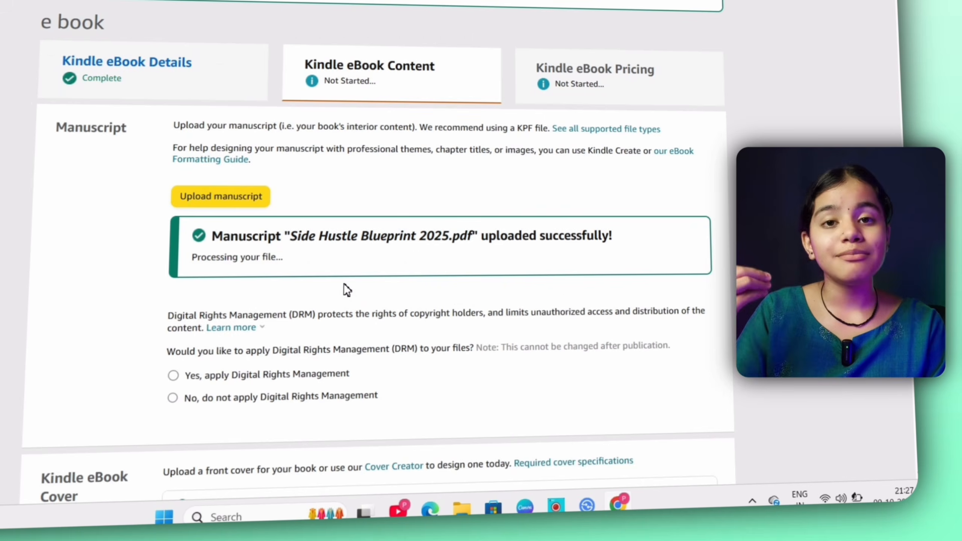
Step: Choose to apply Digital Rights Management to the manuscript files
{"action": "scroll", "coordinate": [344, 283], "scroll_direction": "down", "scroll_amount": 2}
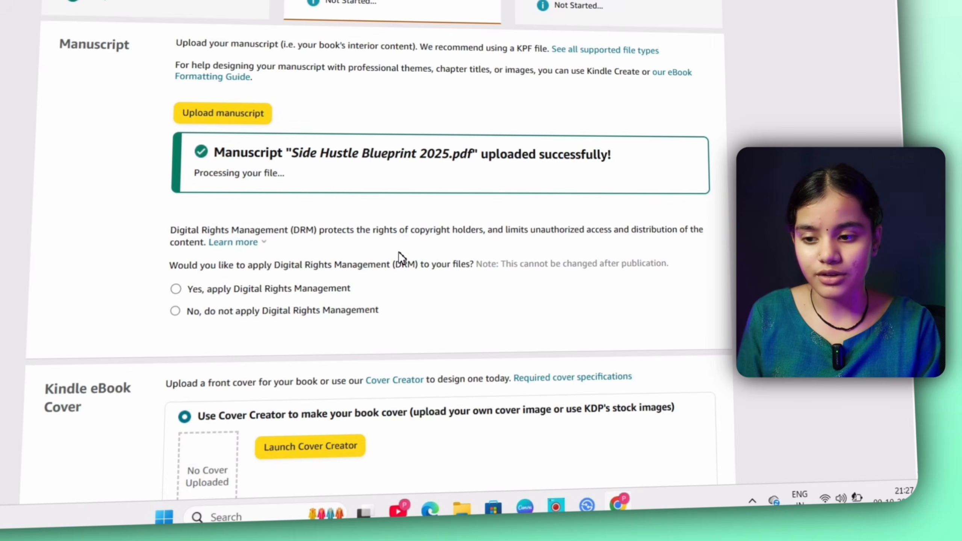
{"action": "scroll", "coordinate": [398, 251], "scroll_direction": "down", "scroll_amount": 2}
{"action": "left_click", "coordinate": [178, 209]}
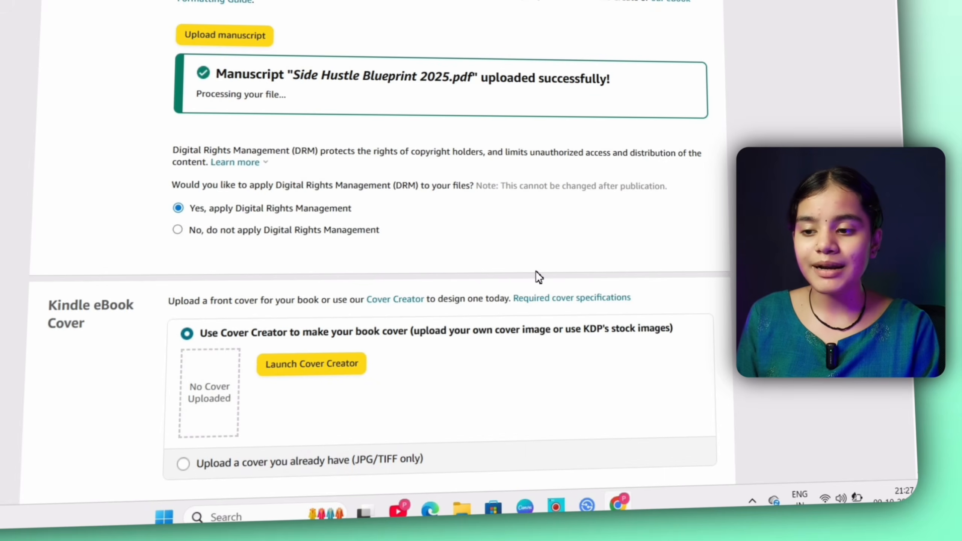
{"action": "scroll", "coordinate": [534, 271], "scroll_direction": "down", "scroll_amount": 1}
{"action": "scroll", "coordinate": [535, 271], "scroll_direction": "down", "scroll_amount": 1}
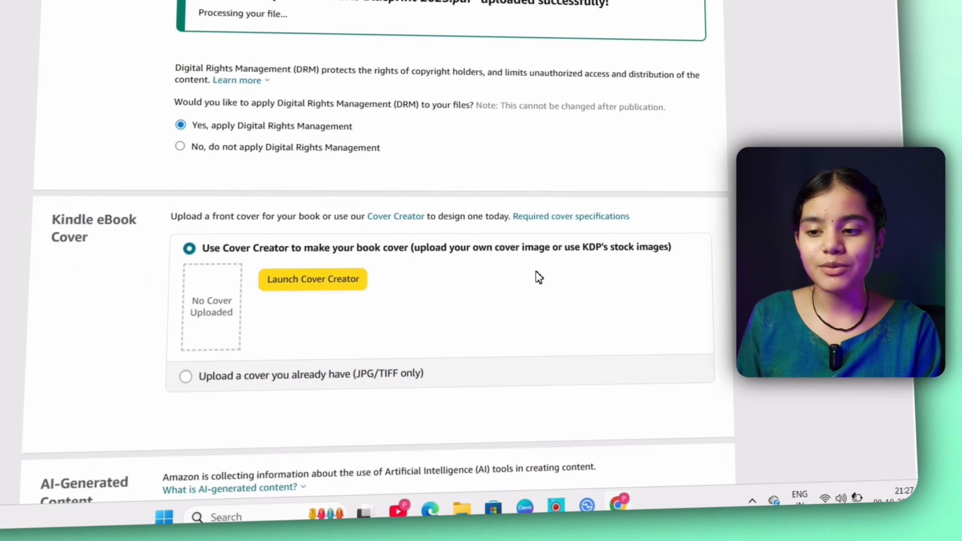
Step: Set the Kindle eBook cover option to "Upload a cover you already have (JPG/TIFF only)"
{"action": "scroll", "coordinate": [535, 271], "scroll_direction": "down", "scroll_amount": 2}
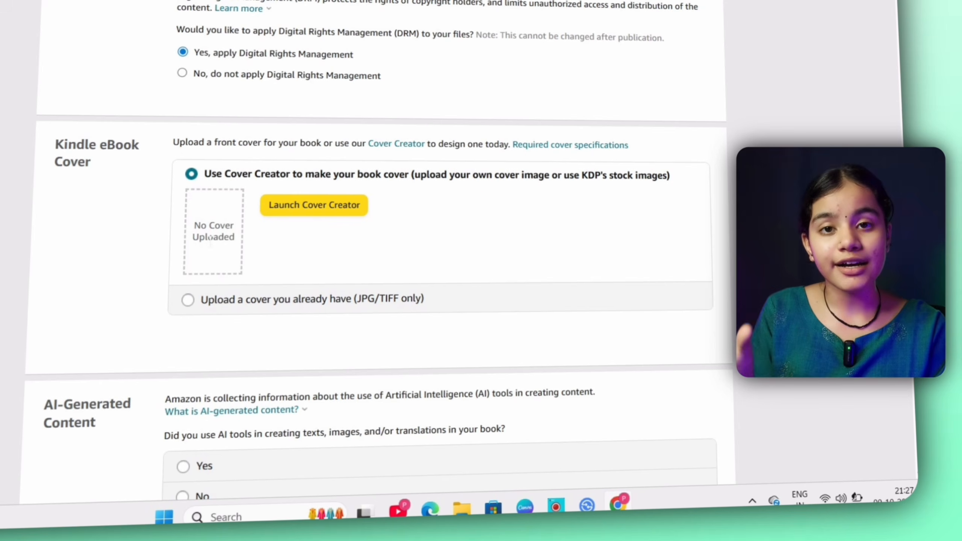
{"action": "left_click", "coordinate": [197, 302]}
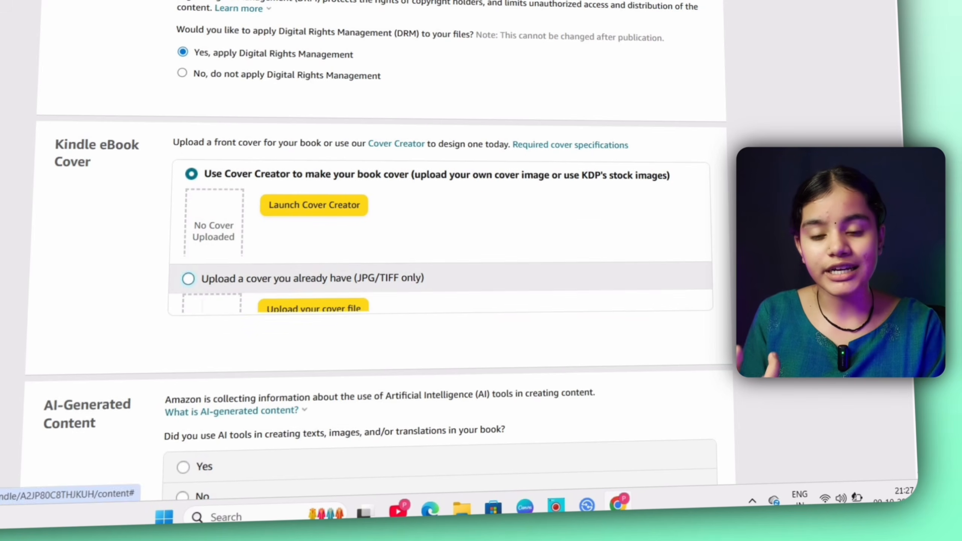
Step: Preview the available cover images and try to upload the "Rise Above" Rustic E-Book Cover image
{"action": "left_click", "coordinate": [326, 232]}
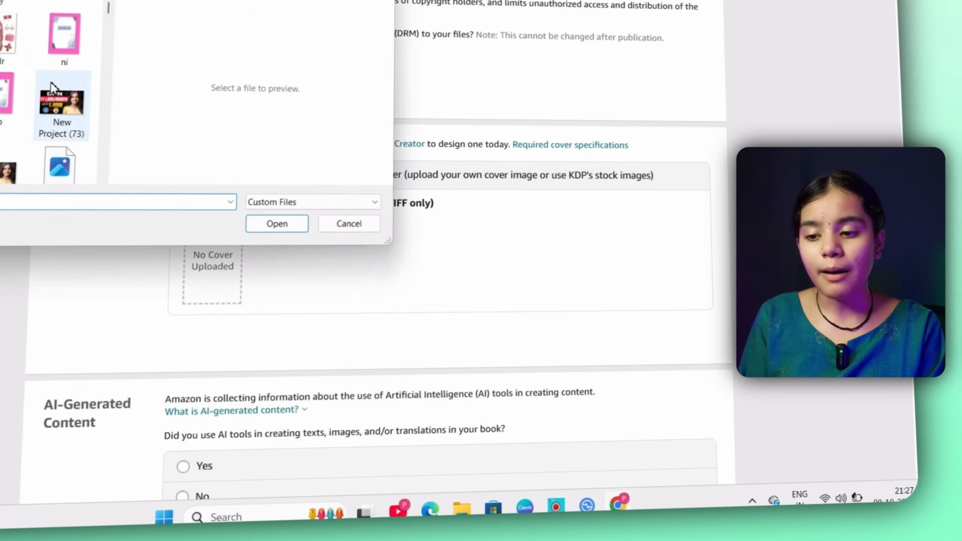
{"action": "scroll", "coordinate": [72, 82], "scroll_direction": "down", "scroll_amount": 10}
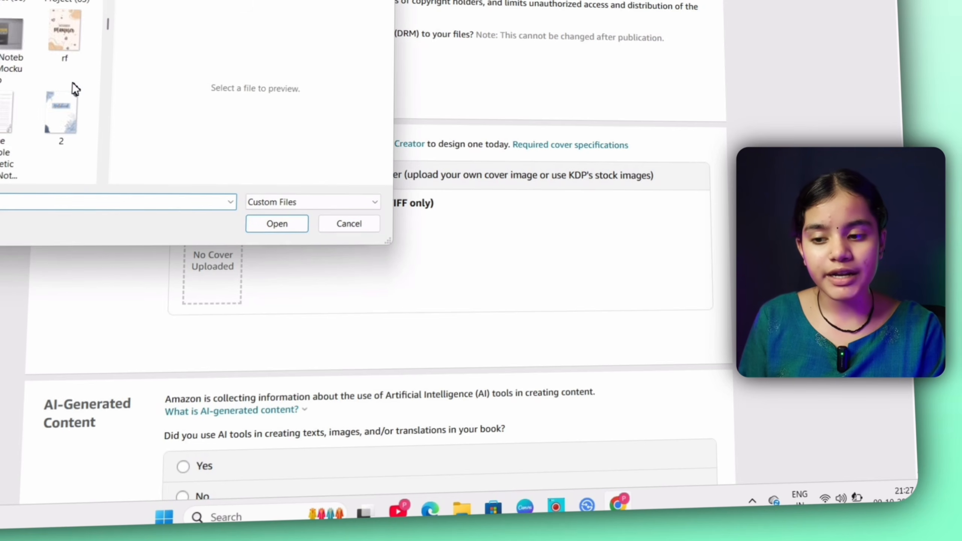
{"action": "scroll", "coordinate": [72, 82], "scroll_direction": "up", "scroll_amount": 4}
{"action": "scroll", "coordinate": [72, 82], "scroll_direction": "down", "scroll_amount": 3}
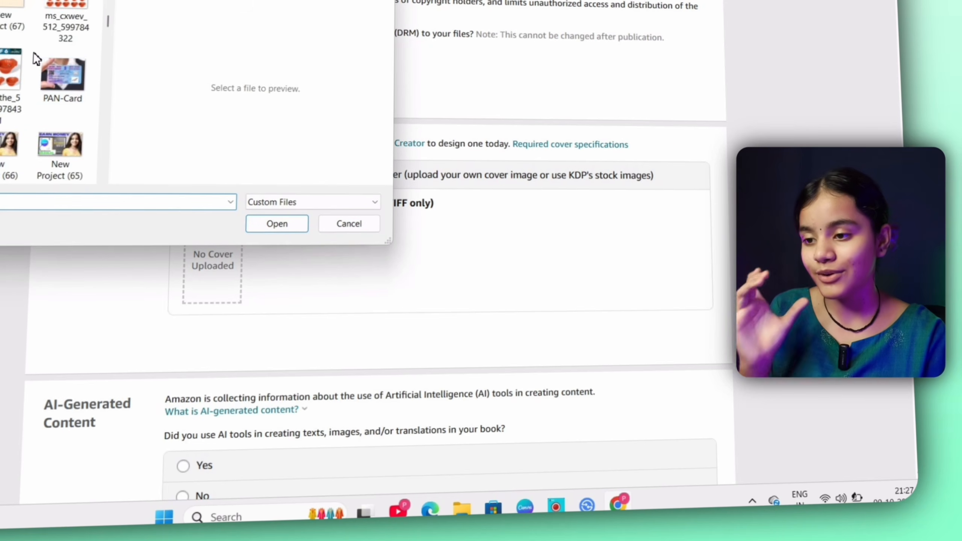
{"action": "scroll", "coordinate": [33, 51], "scroll_direction": "down", "scroll_amount": 4}
{"action": "left_click", "coordinate": [16, 47]}
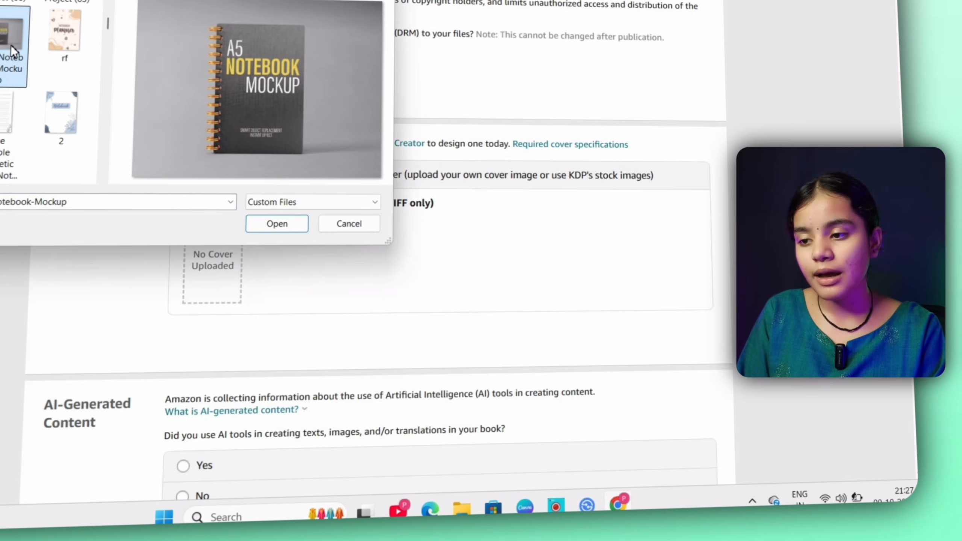
{"action": "left_click", "coordinate": [54, 46]}
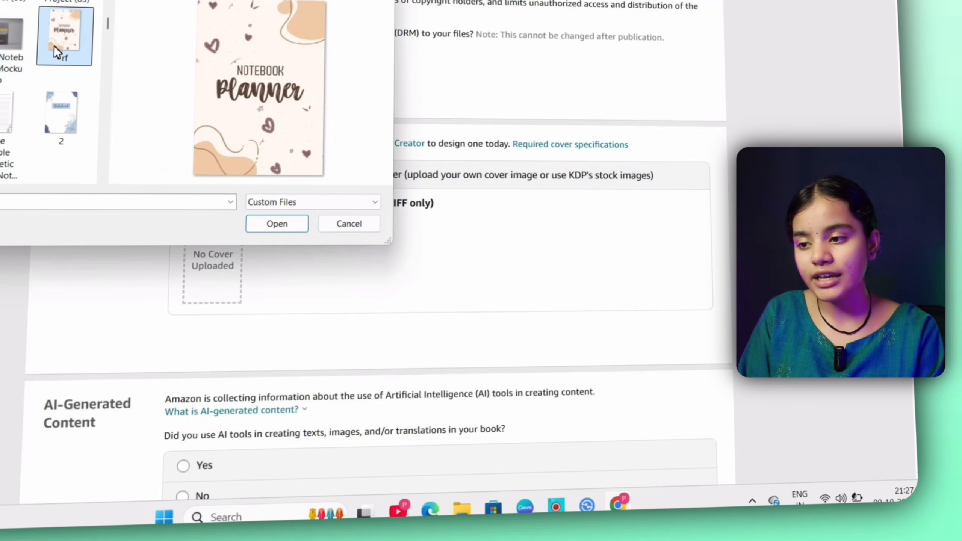
{"action": "scroll", "coordinate": [18, 80], "scroll_direction": "up", "scroll_amount": 5}
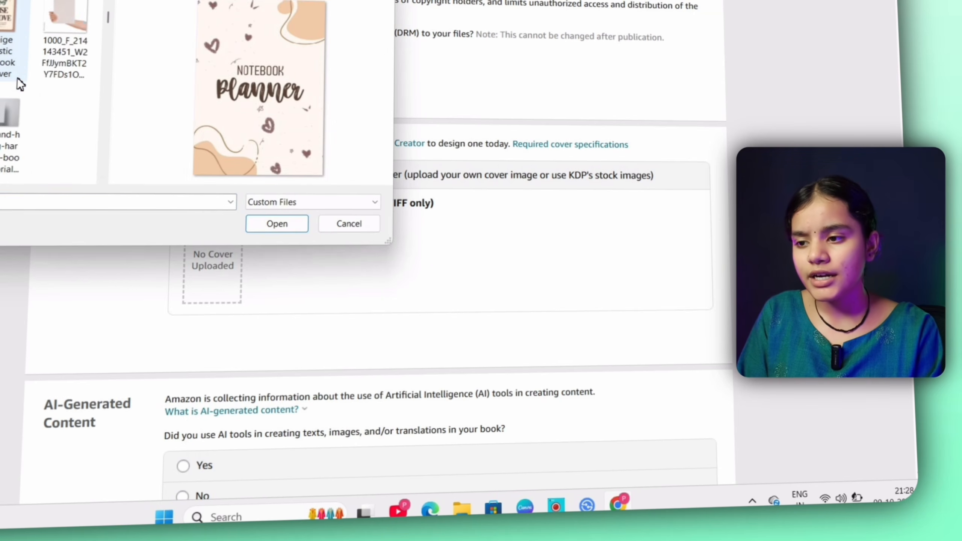
{"action": "left_click", "coordinate": [17, 79]}
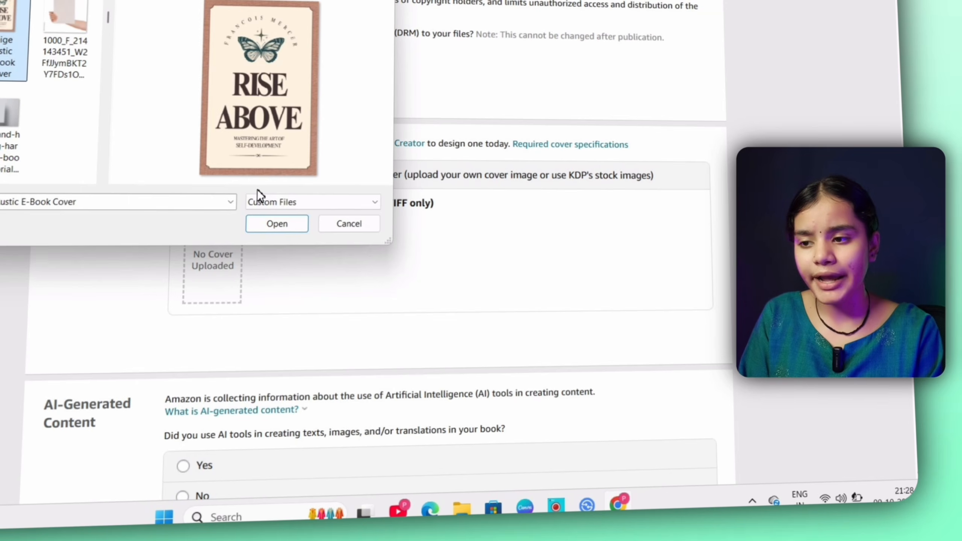
{"action": "left_click", "coordinate": [277, 224]}
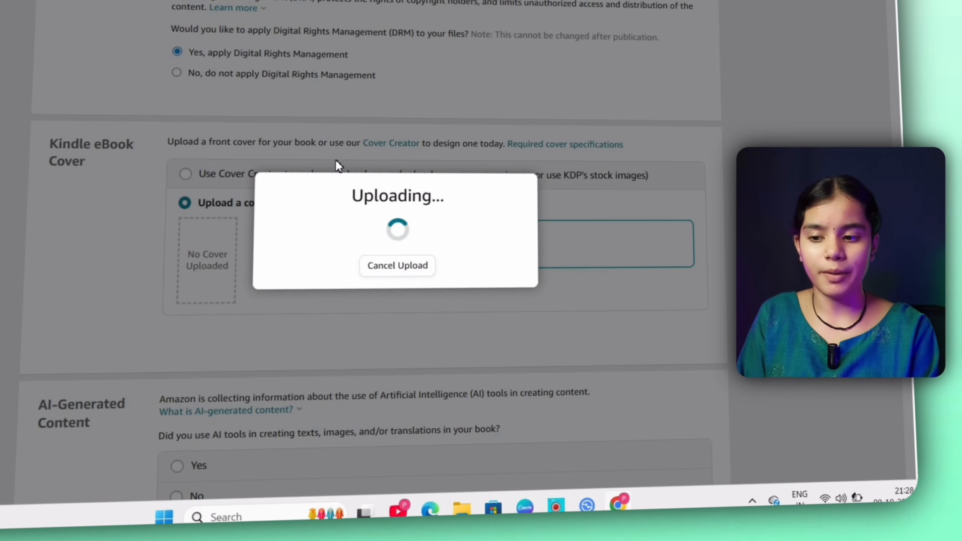
{"action": "scroll", "coordinate": [336, 161], "scroll_direction": "down", "scroll_amount": 1}
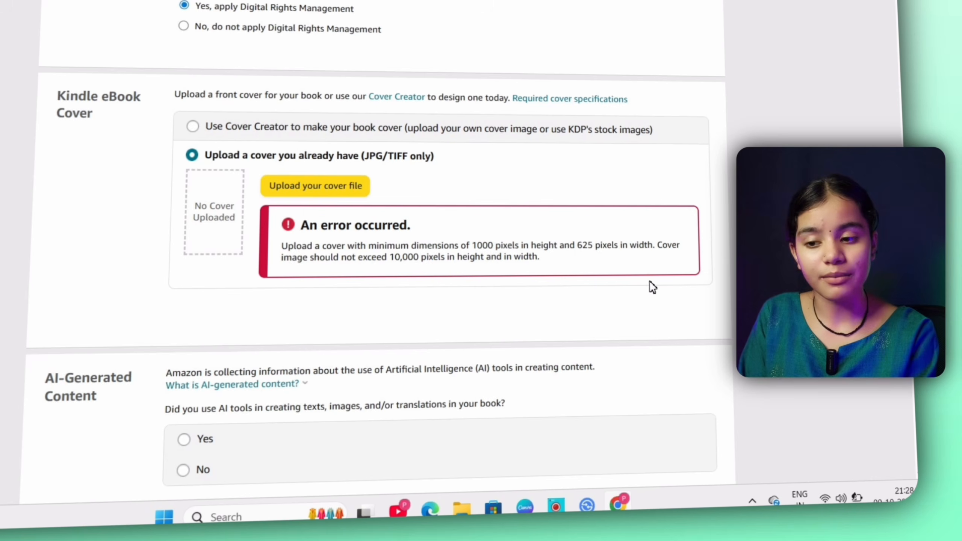
Step: Upload the A5 Notebook Mockup image as the eBook's cover file
{"action": "left_click", "coordinate": [293, 181]}
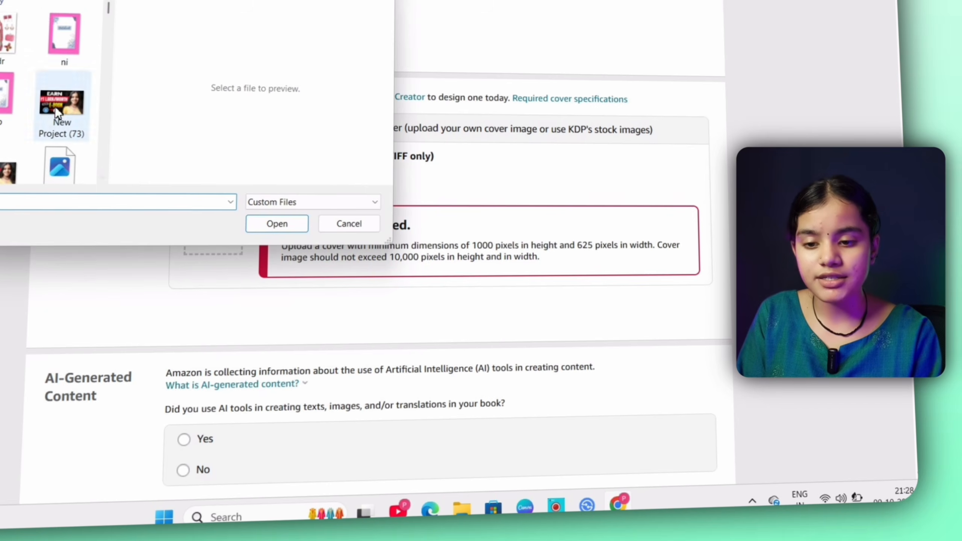
{"action": "scroll", "coordinate": [26, 168], "scroll_direction": "down", "scroll_amount": 8}
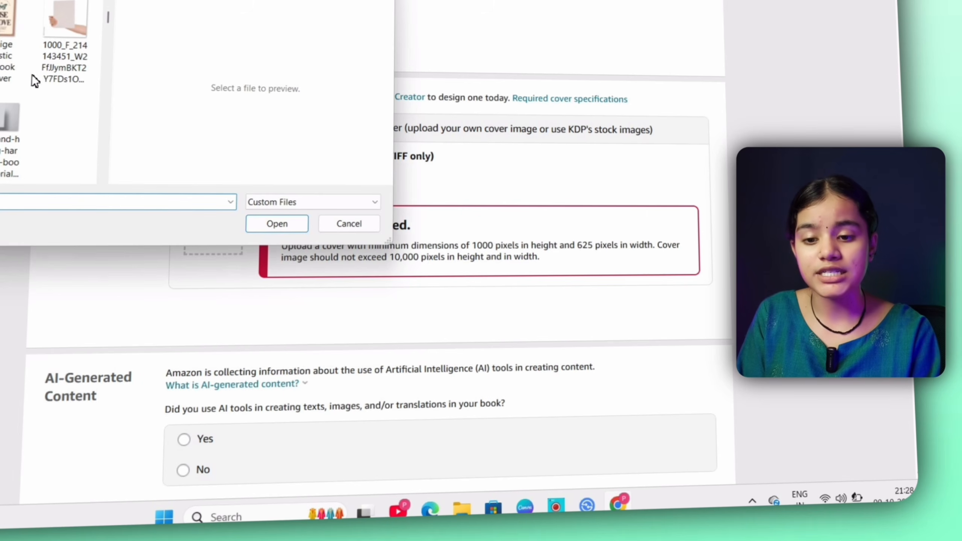
{"action": "scroll", "coordinate": [34, 67], "scroll_direction": "down", "scroll_amount": 3}
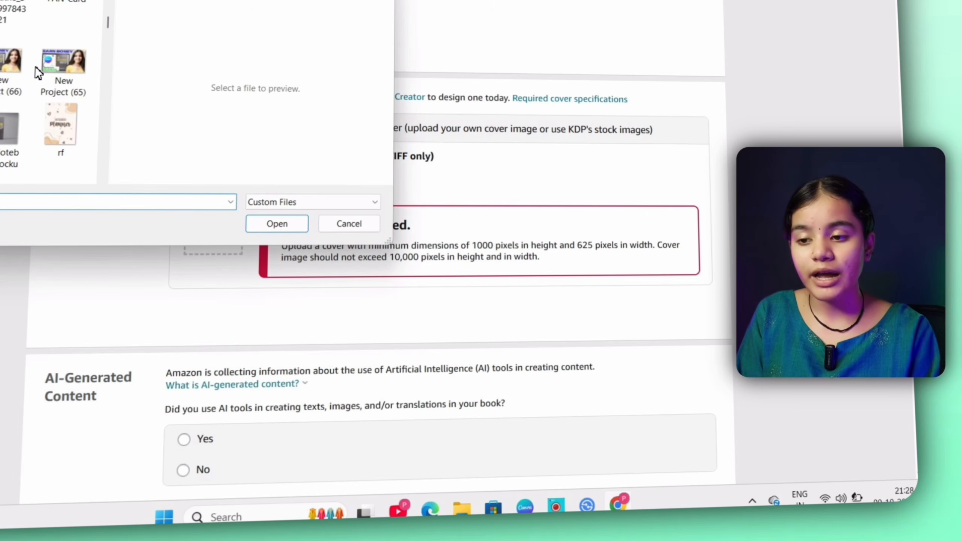
{"action": "left_click", "coordinate": [64, 114]}
{"action": "left_click", "coordinate": [11, 128]}
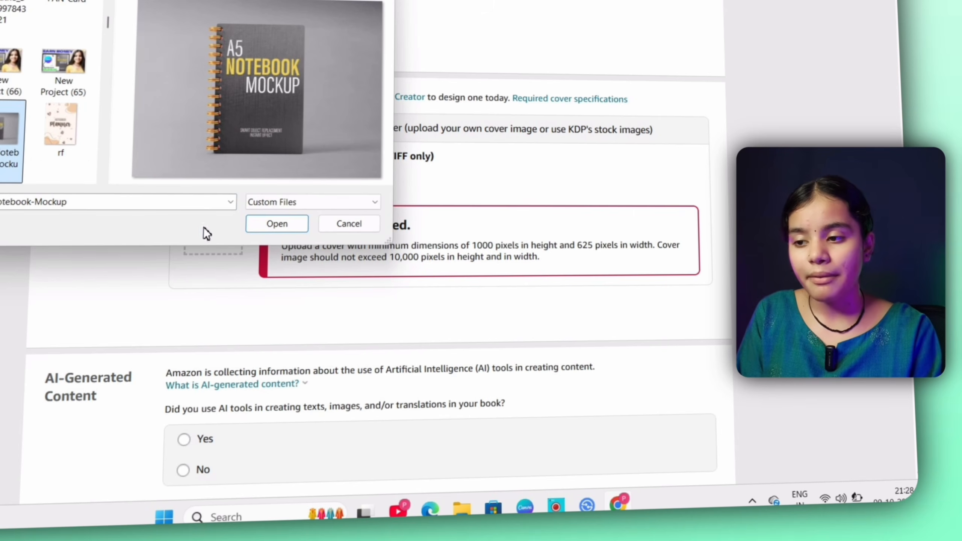
{"action": "left_click", "coordinate": [263, 225]}
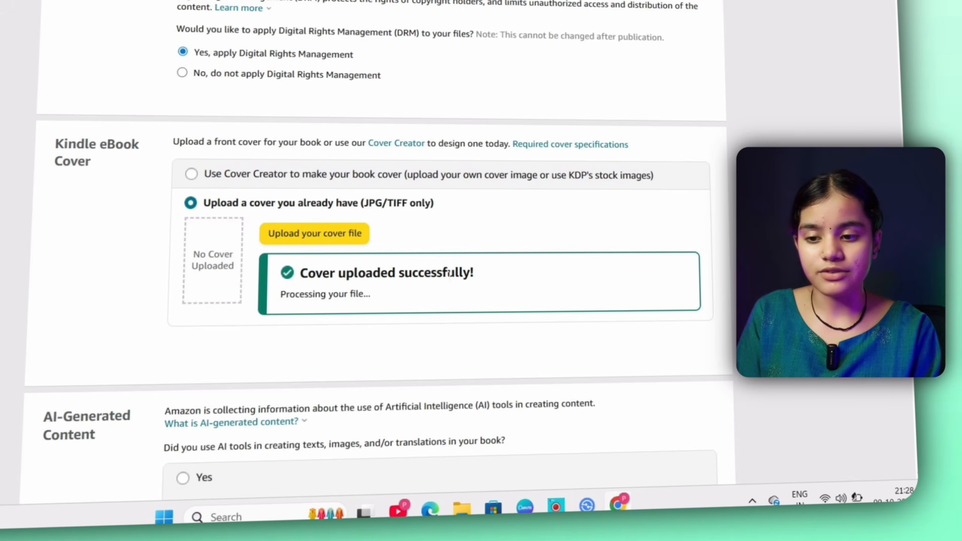
Step: Answer Yes to the AI-Generated Content question about using AI tools for texts, images or translations
{"action": "scroll", "coordinate": [449, 273], "scroll_direction": "down", "scroll_amount": 3}
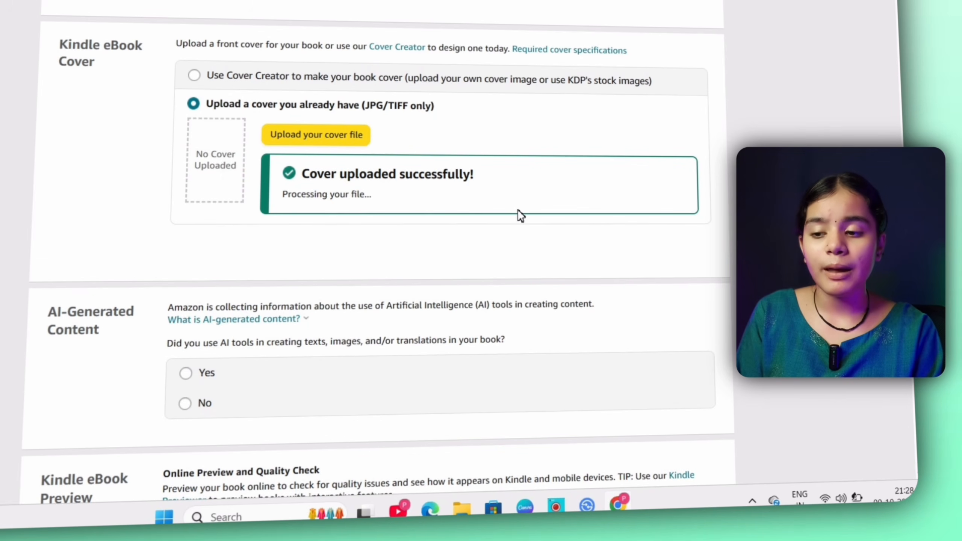
{"action": "scroll", "coordinate": [521, 216], "scroll_direction": "down", "scroll_amount": 5}
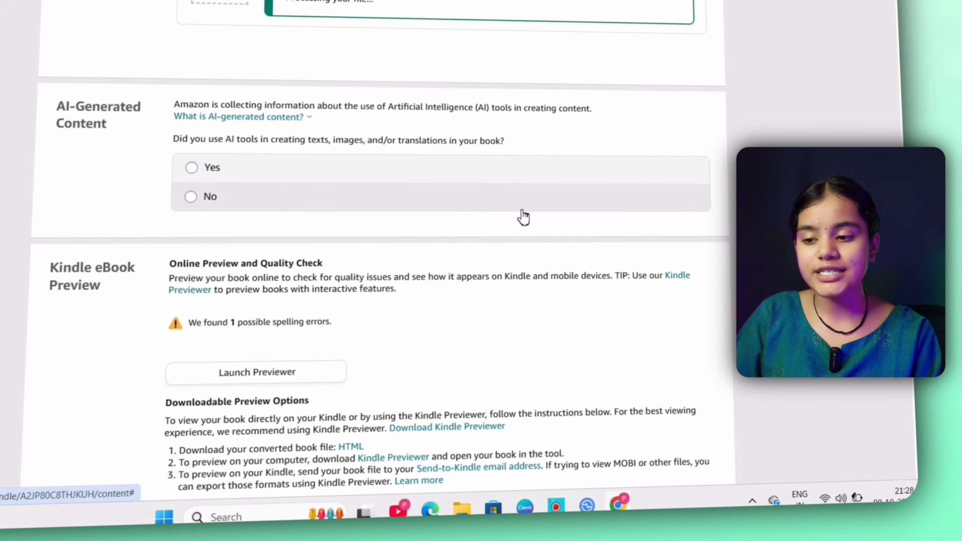
{"action": "left_click", "coordinate": [191, 196]}
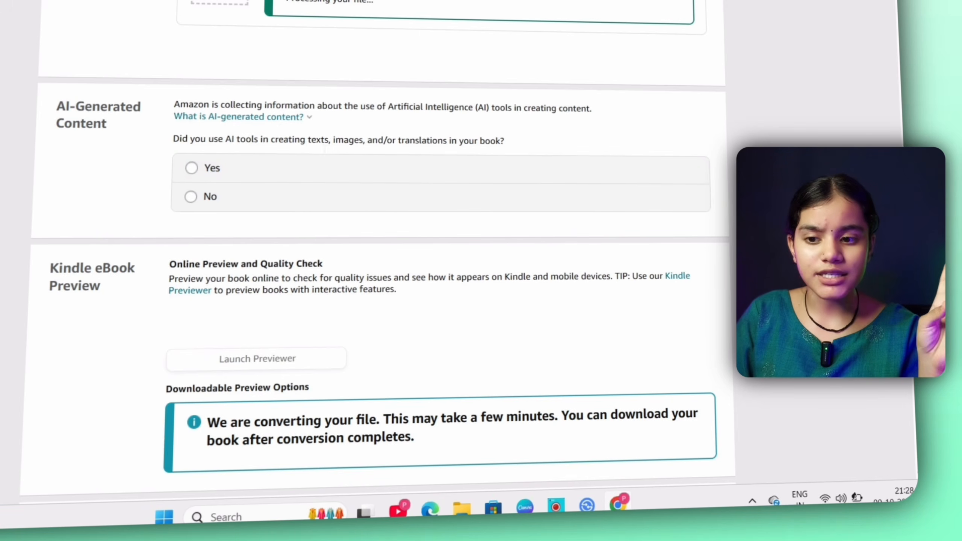
{"action": "left_click_drag", "start_coordinate": [316, 141], "coordinate": [365, 142]}
{"action": "left_click", "coordinate": [370, 142]}
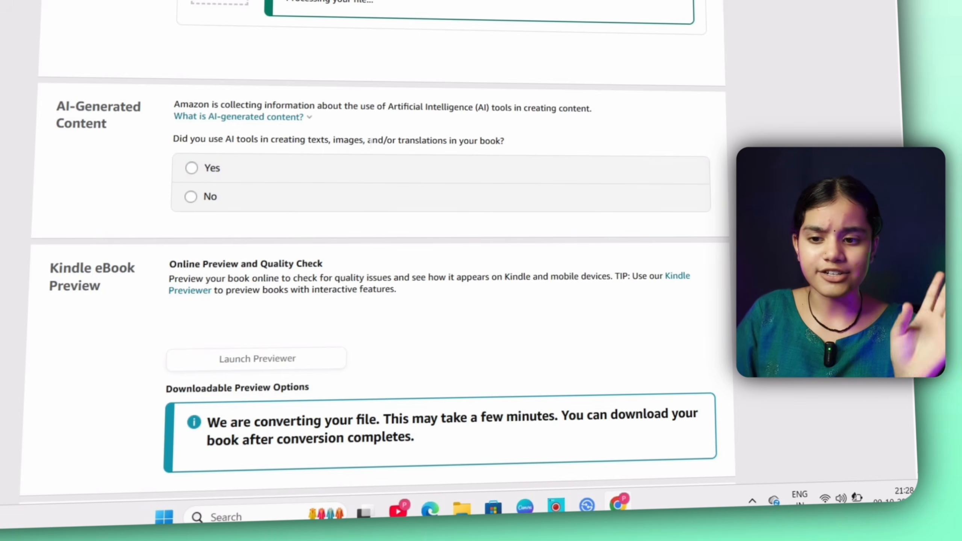
{"action": "left_click", "coordinate": [214, 172]}
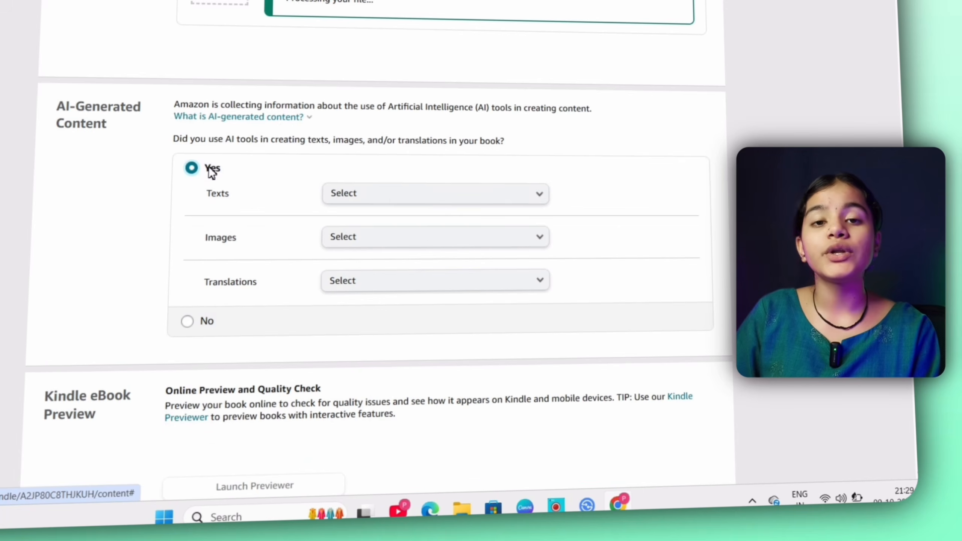
Step: Declare the AI-generated texts as "Entire work, with extensive editing" and enter "chatgpt" as the tool used
{"action": "left_click", "coordinate": [343, 198]}
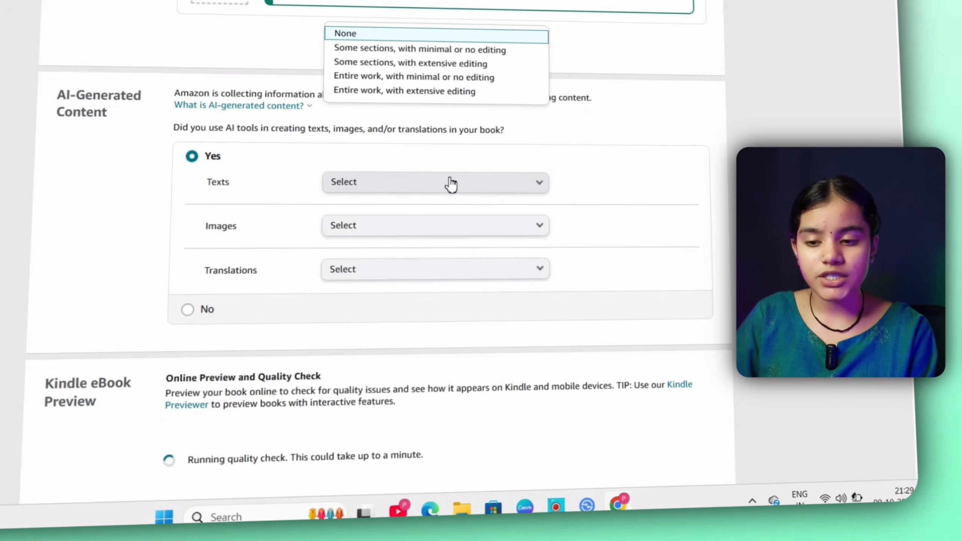
{"action": "left_click", "coordinate": [461, 92]}
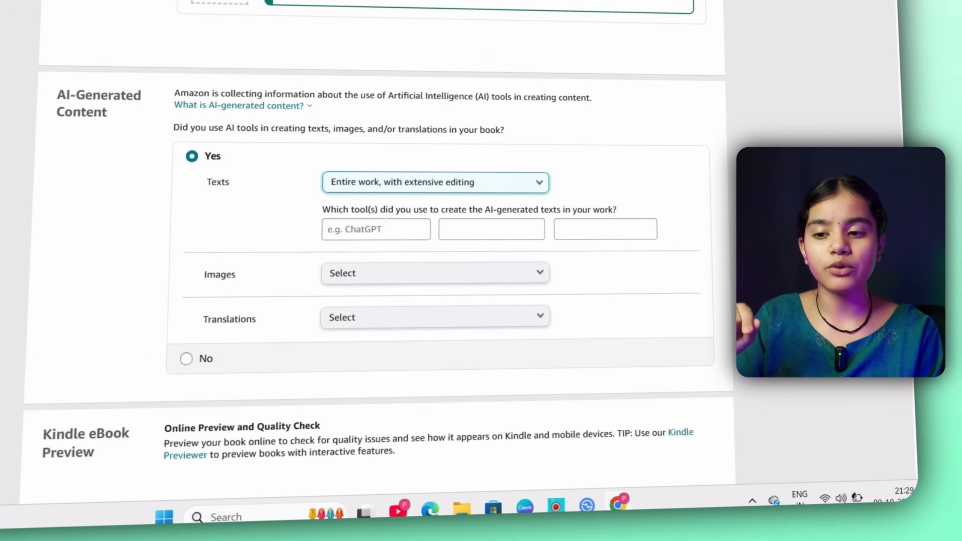
{"action": "left_click", "coordinate": [378, 235]}
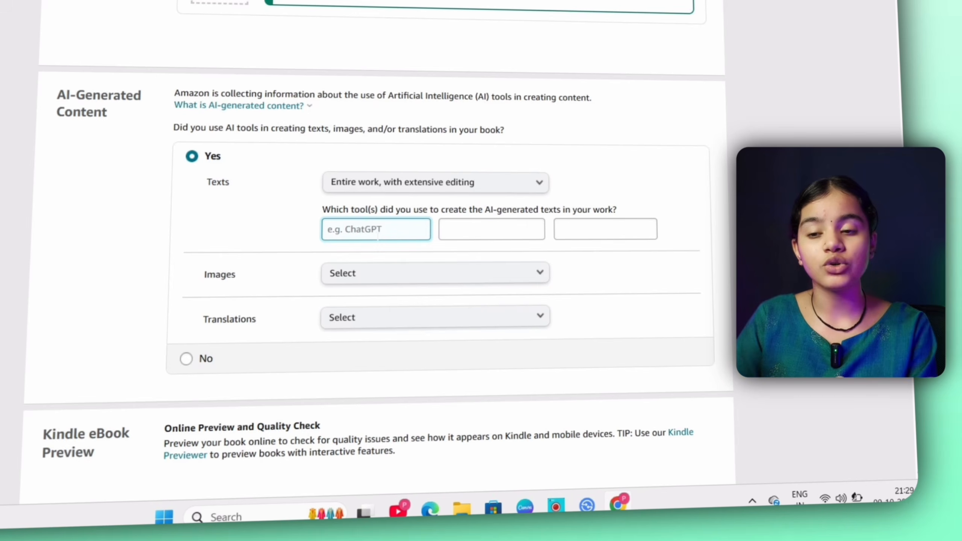
{"action": "type", "text": "chatgp"}
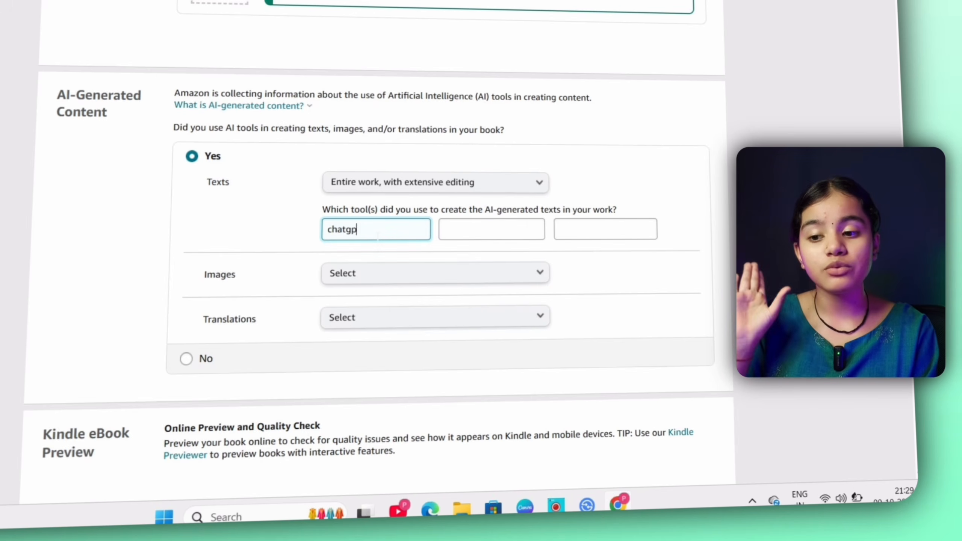
{"action": "type", "text": "t"}
{"action": "left_click", "coordinate": [679, 186]}
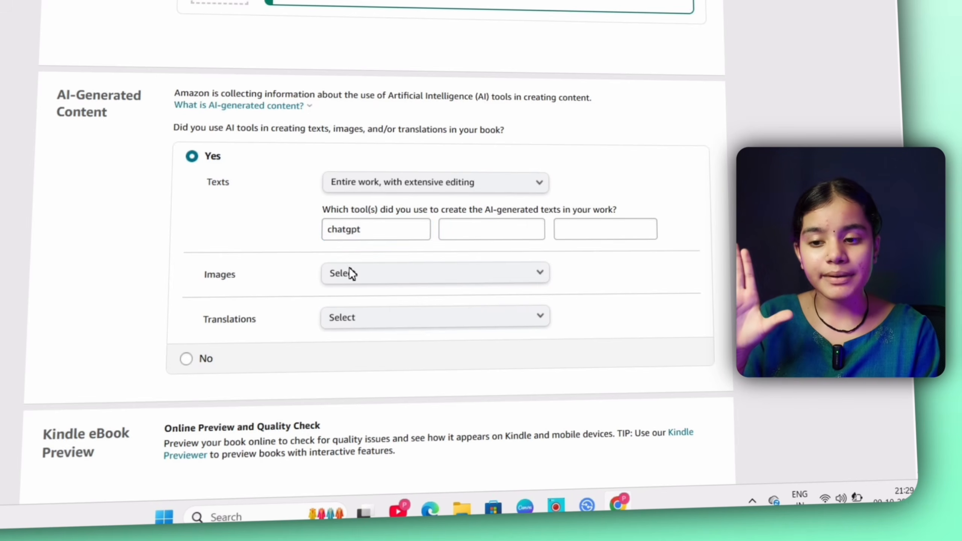
Step: Review the online preview and quality check section and the optional ISBN and publisher fields
{"action": "scroll", "coordinate": [500, 318], "scroll_direction": "down", "scroll_amount": 2}
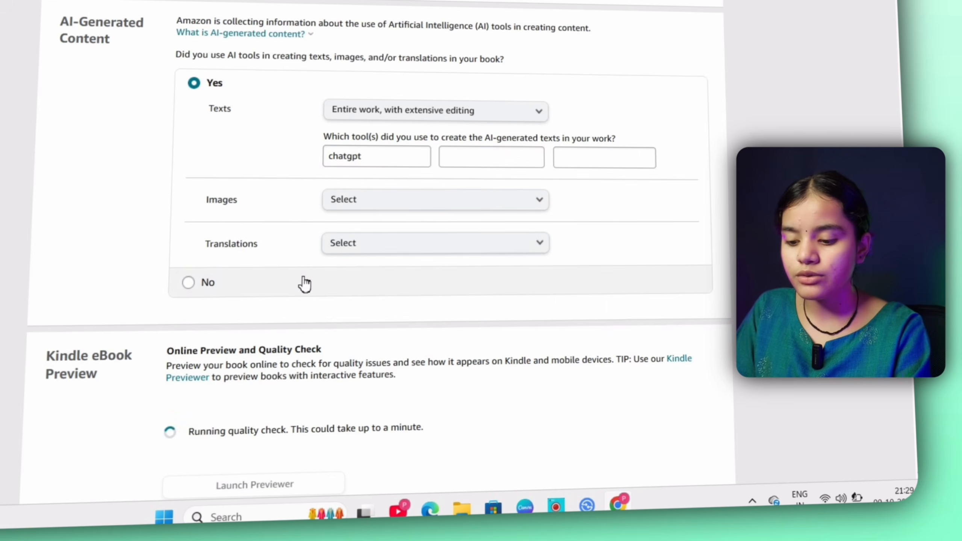
{"action": "scroll", "coordinate": [629, 227], "scroll_direction": "down", "scroll_amount": 2}
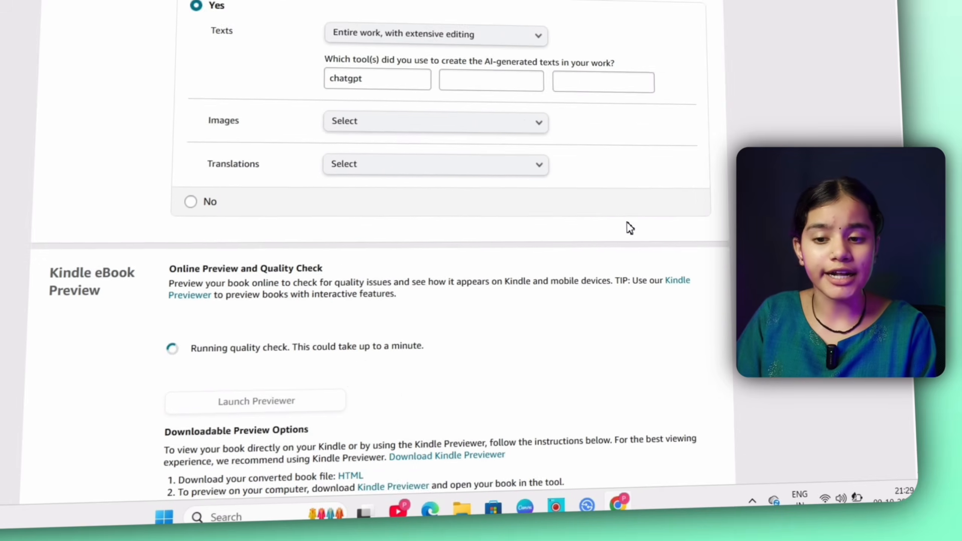
{"action": "scroll", "coordinate": [629, 227], "scroll_direction": "down", "scroll_amount": 5}
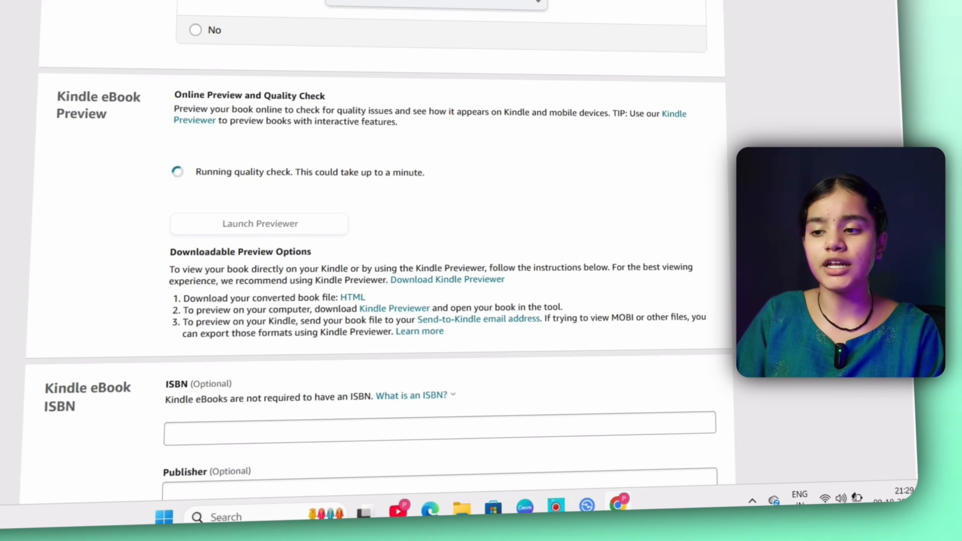
{"action": "left_click_drag", "start_coordinate": [190, 95], "coordinate": [356, 96]}
{"action": "left_click", "coordinate": [356, 96]}
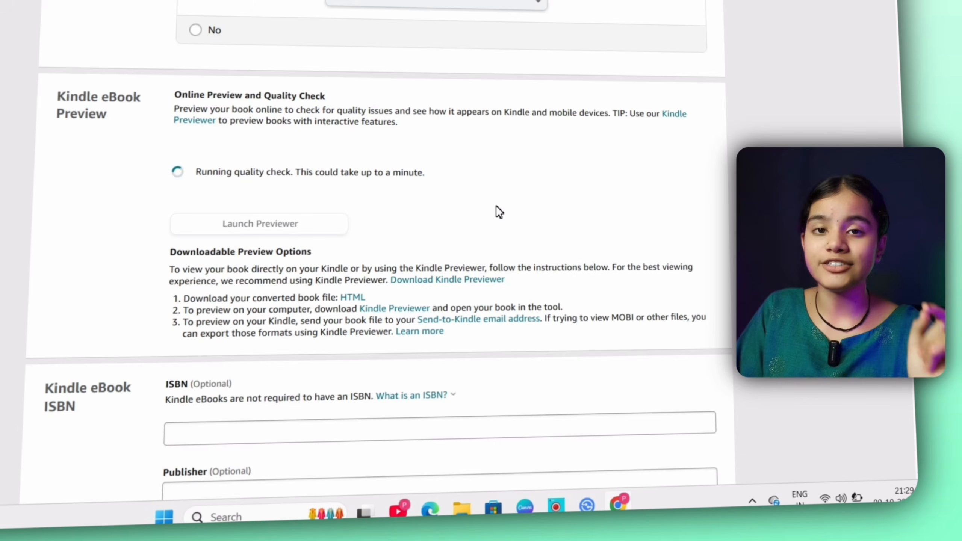
{"action": "scroll", "coordinate": [499, 212], "scroll_direction": "down", "scroll_amount": 2}
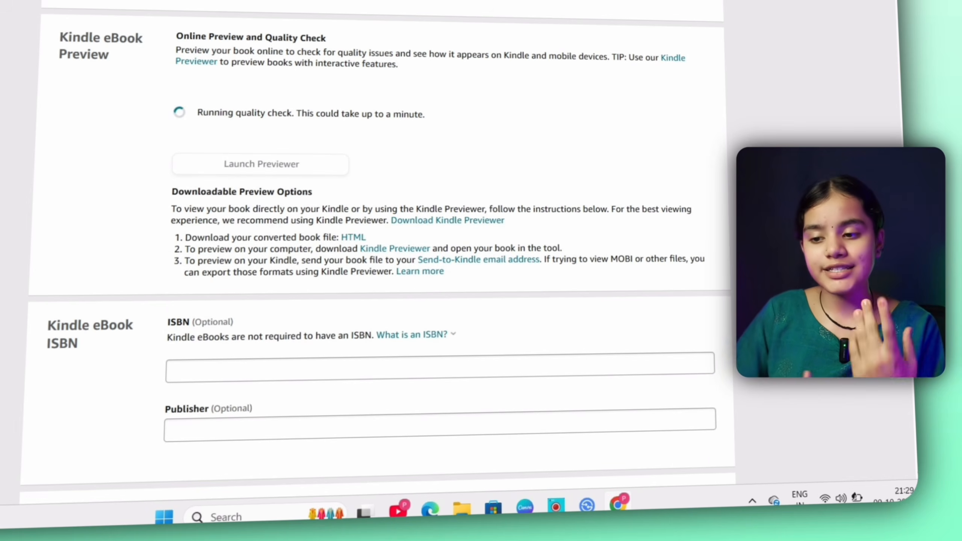
{"action": "scroll", "coordinate": [553, 227], "scroll_direction": "down", "scroll_amount": 4}
{"action": "scroll", "coordinate": [572, 260], "scroll_direction": "down", "scroll_amount": 3}
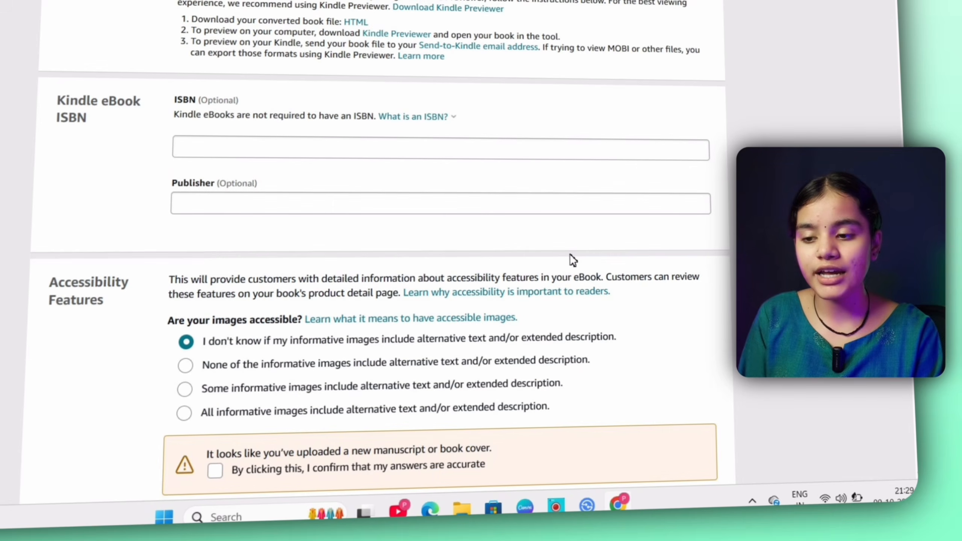
Step: Leave the image accessibility answer at "I don't know" and confirm that the accessibility answers are accurate
{"action": "scroll", "coordinate": [573, 260], "scroll_direction": "down", "scroll_amount": 2}
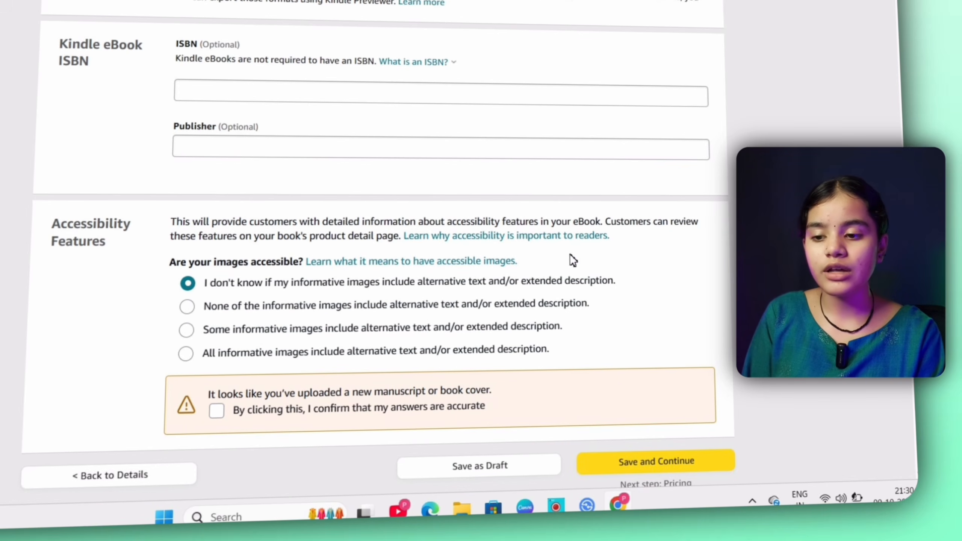
{"action": "scroll", "coordinate": [573, 260], "scroll_direction": "down", "scroll_amount": 4}
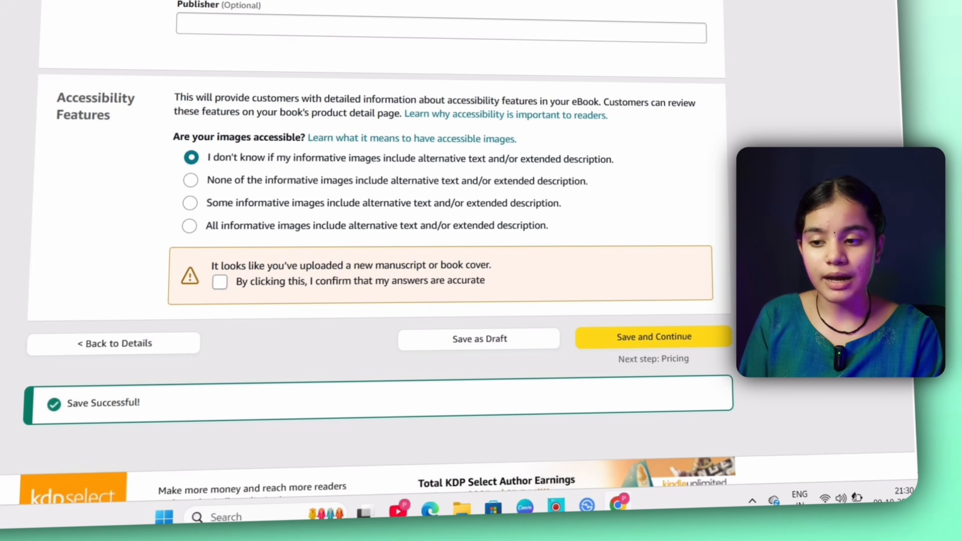
{"action": "left_click", "coordinate": [223, 283]}
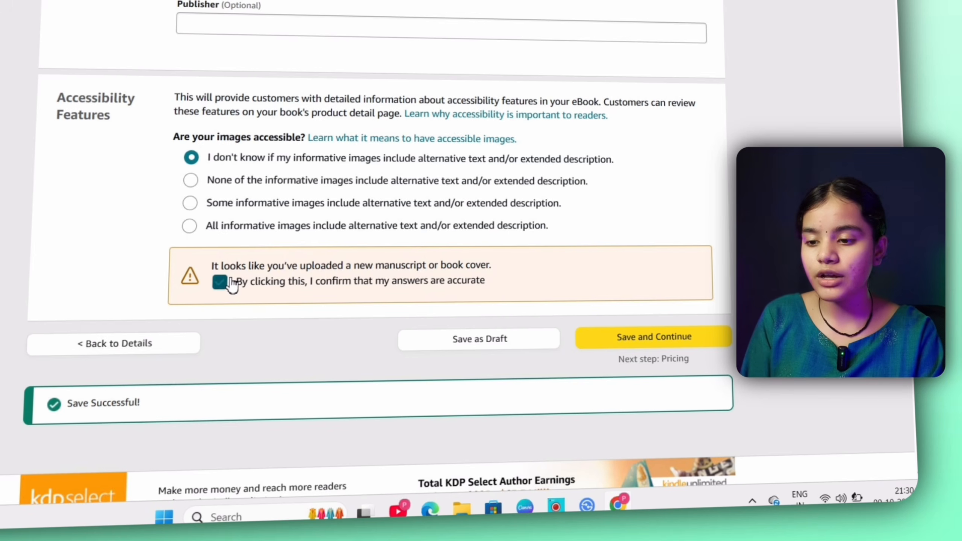
Step: Clear and restore the confirmation that the accessibility answers are accurate
{"action": "left_click", "coordinate": [226, 283]}
{"action": "left_click", "coordinate": [221, 282]}
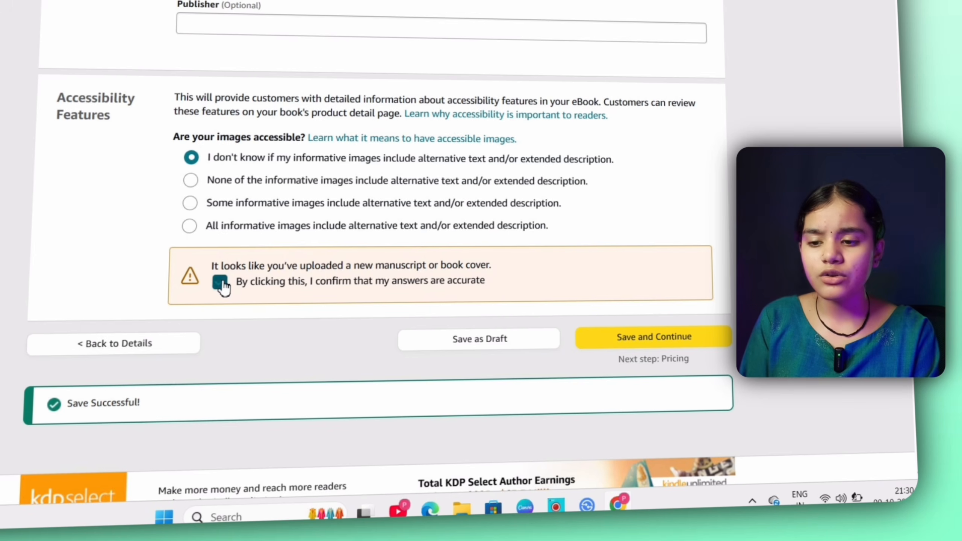
{"action": "left_click", "coordinate": [219, 282]}
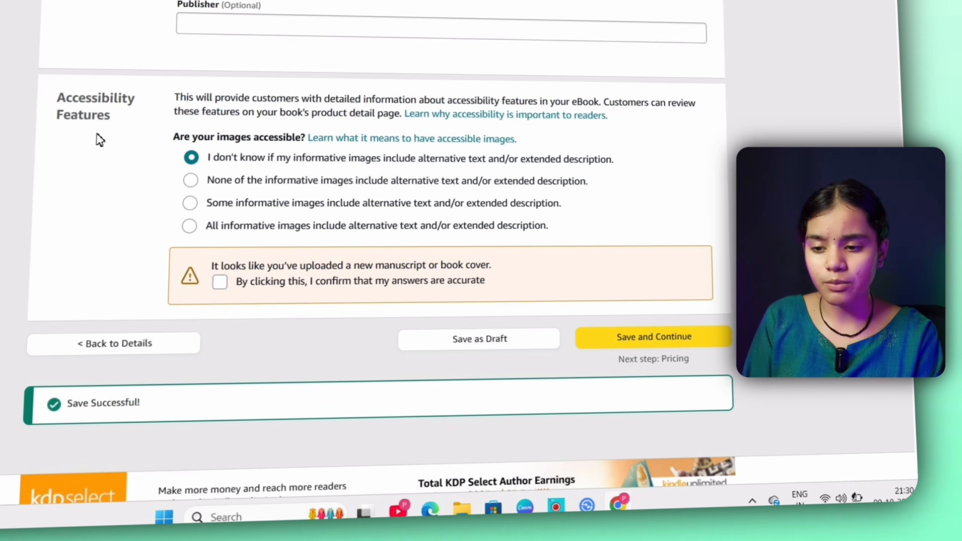
{"action": "left_click", "coordinate": [221, 282]}
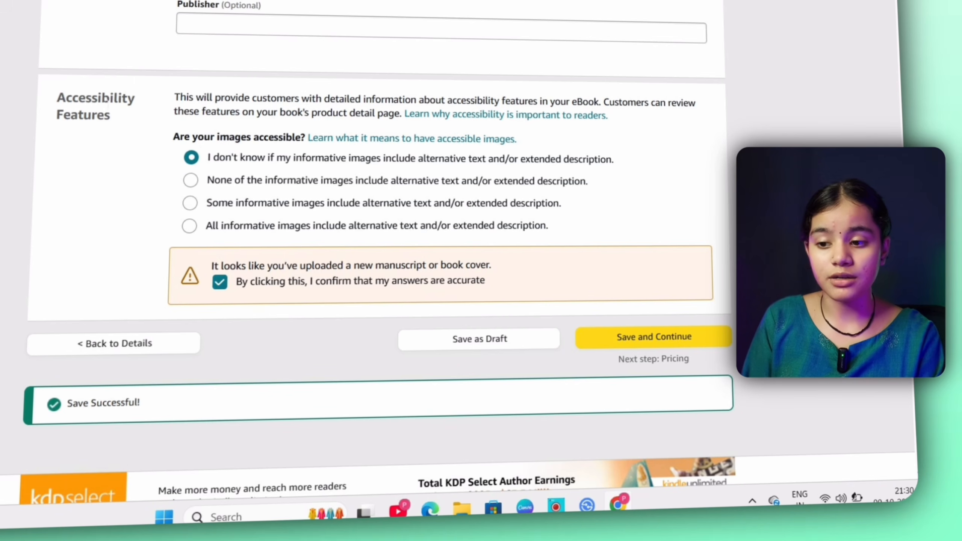
Step: Review the Accessibility Features description and the answer options on alternative text for informative images
{"action": "left_click_drag", "start_coordinate": [104, 99], "coordinate": [162, 103]}
{"action": "left_click", "coordinate": [95, 152]}
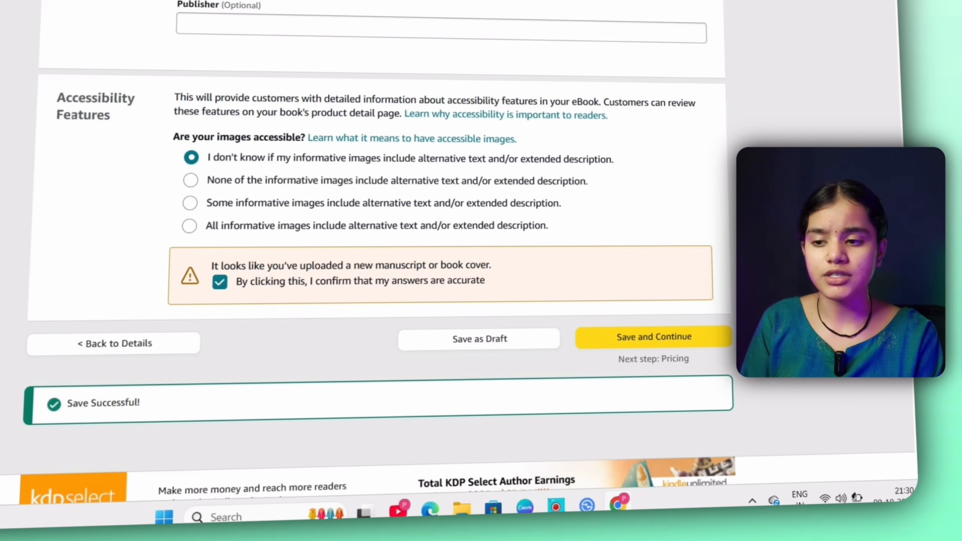
{"action": "left_click_drag", "start_coordinate": [63, 115], "coordinate": [136, 121]}
{"action": "left_click", "coordinate": [136, 121]}
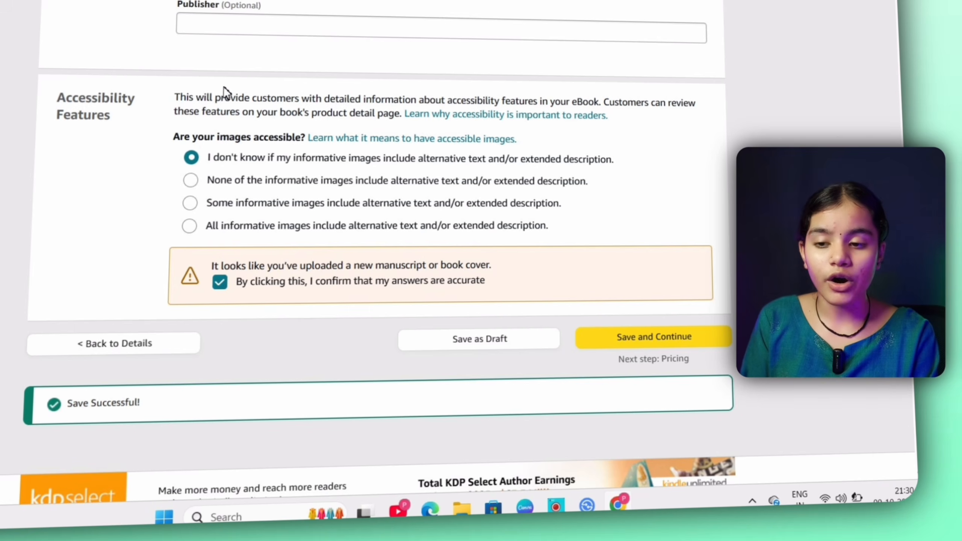
{"action": "left_click_drag", "start_coordinate": [181, 98], "coordinate": [561, 100]}
{"action": "left_click", "coordinate": [568, 101]}
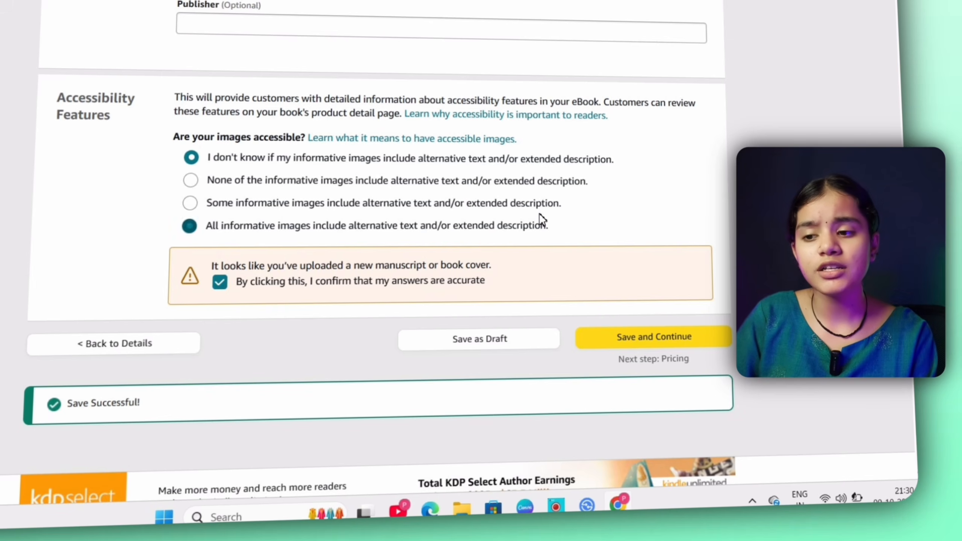
{"action": "scroll", "coordinate": [539, 214], "scroll_direction": "down", "scroll_amount": 2}
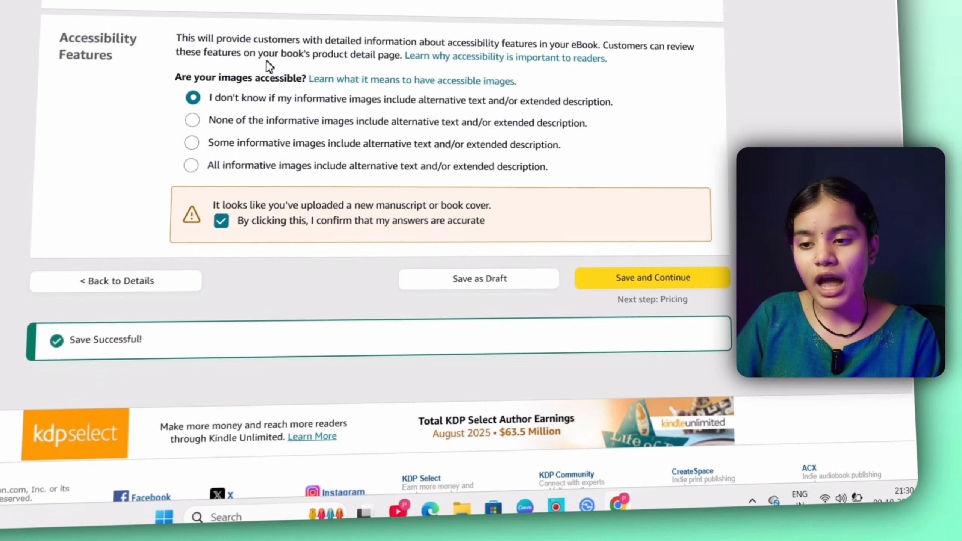
{"action": "left_click", "coordinate": [507, 169]}
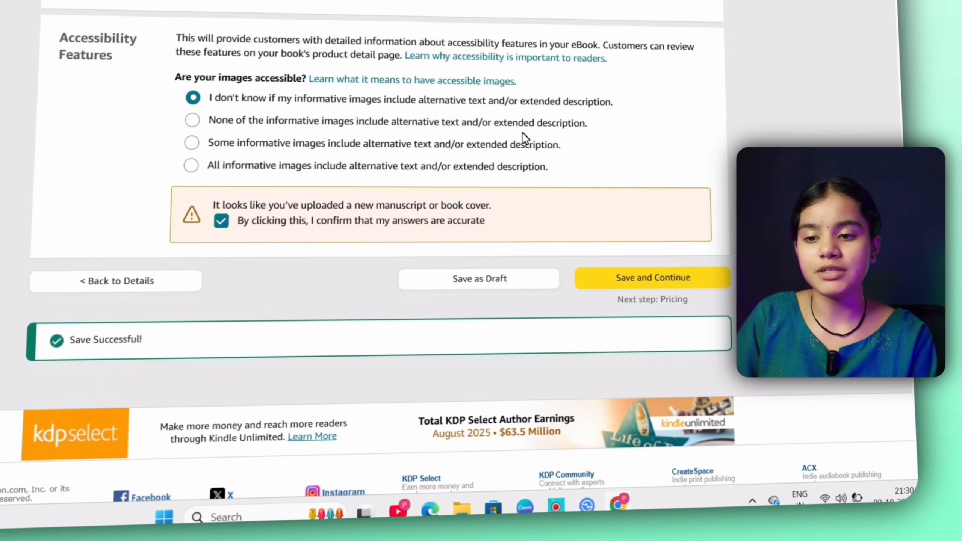
{"action": "left_click", "coordinate": [224, 125]}
{"action": "left_click", "coordinate": [303, 145]}
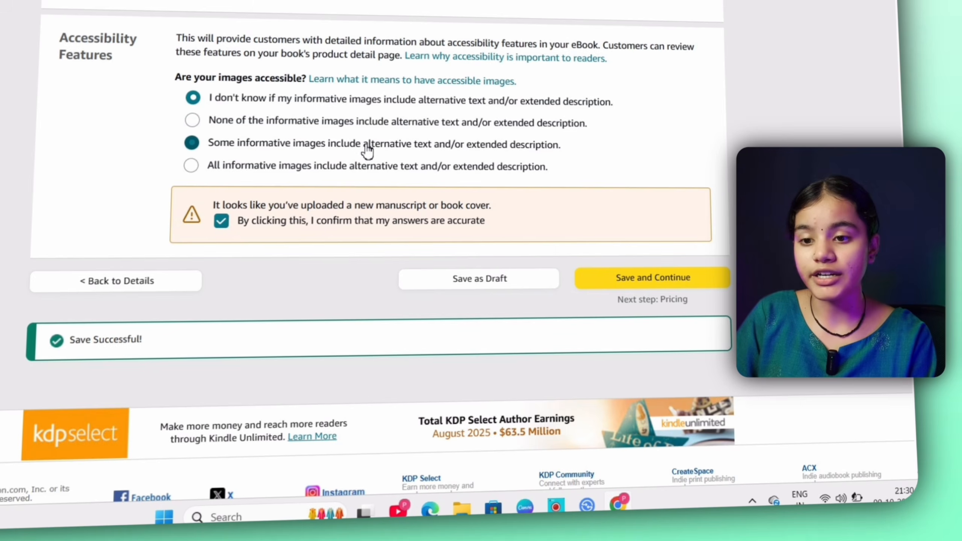
{"action": "left_click", "coordinate": [341, 123]}
{"action": "left_click", "coordinate": [234, 99]}
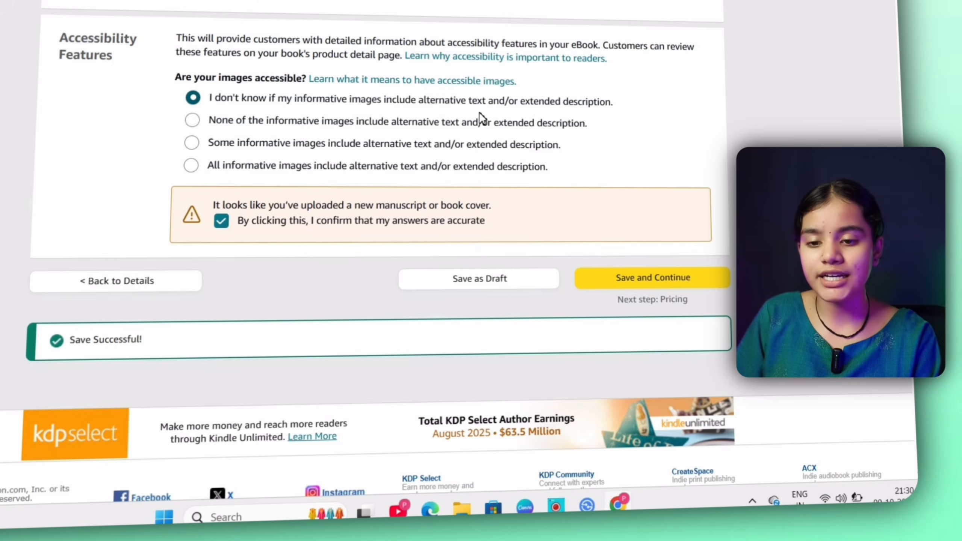
Step: Try to save the eBook content and continue to pricing, and read which entries need fixing
{"action": "scroll", "coordinate": [656, 205], "scroll_direction": "down", "scroll_amount": 2}
{"action": "left_click", "coordinate": [646, 200]}
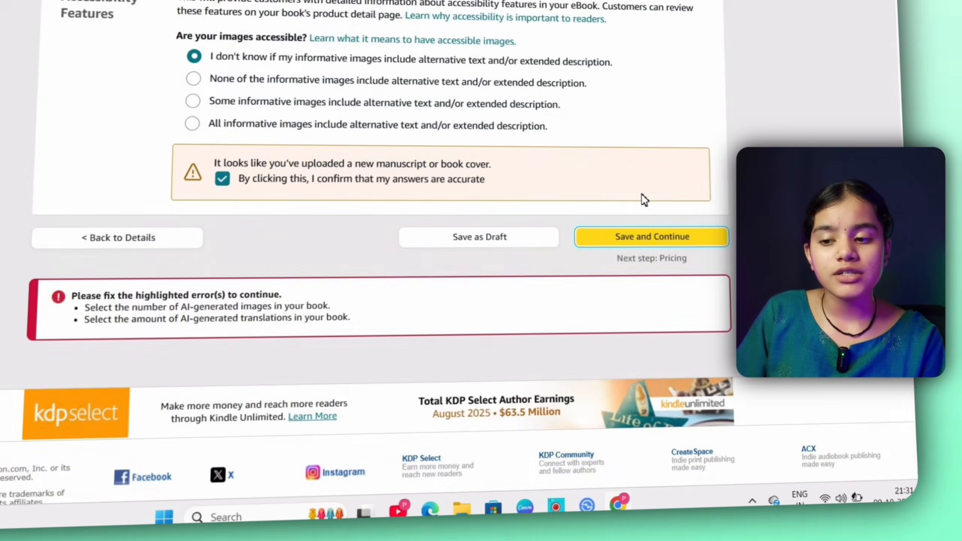
{"action": "scroll", "coordinate": [644, 199], "scroll_direction": "up", "scroll_amount": 2}
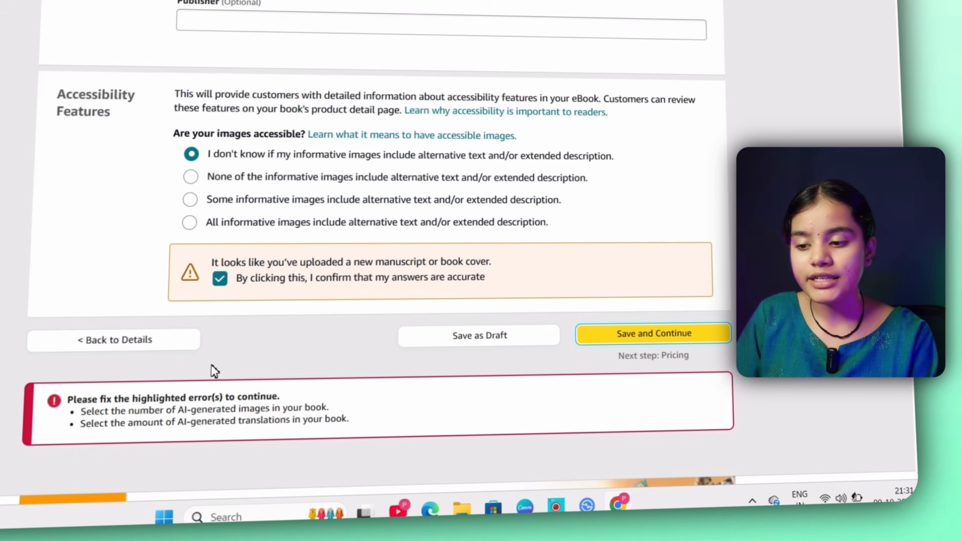
{"action": "left_click_drag", "start_coordinate": [67, 398], "coordinate": [295, 399]}
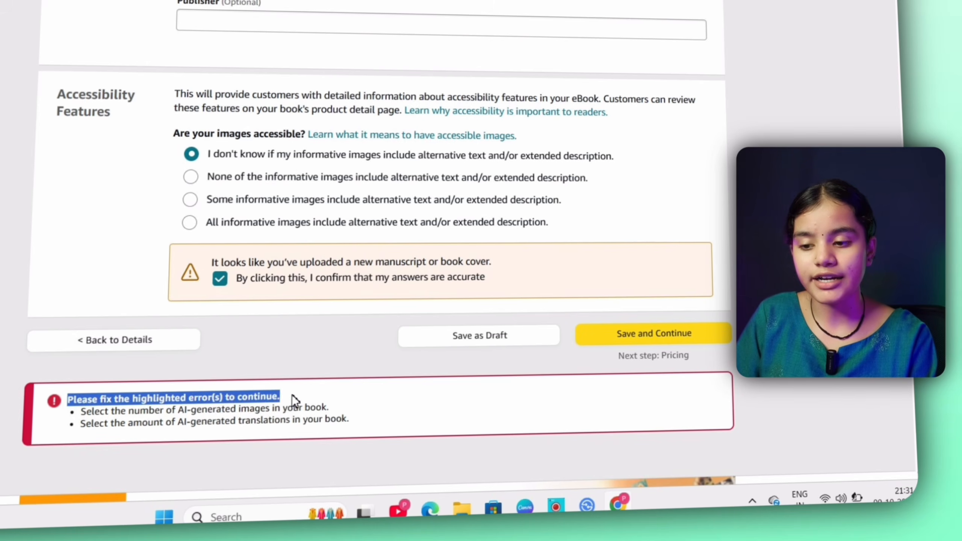
{"action": "left_click", "coordinate": [294, 399]}
{"action": "left_click_drag", "start_coordinate": [81, 409], "coordinate": [360, 417]}
{"action": "left_click", "coordinate": [361, 417]}
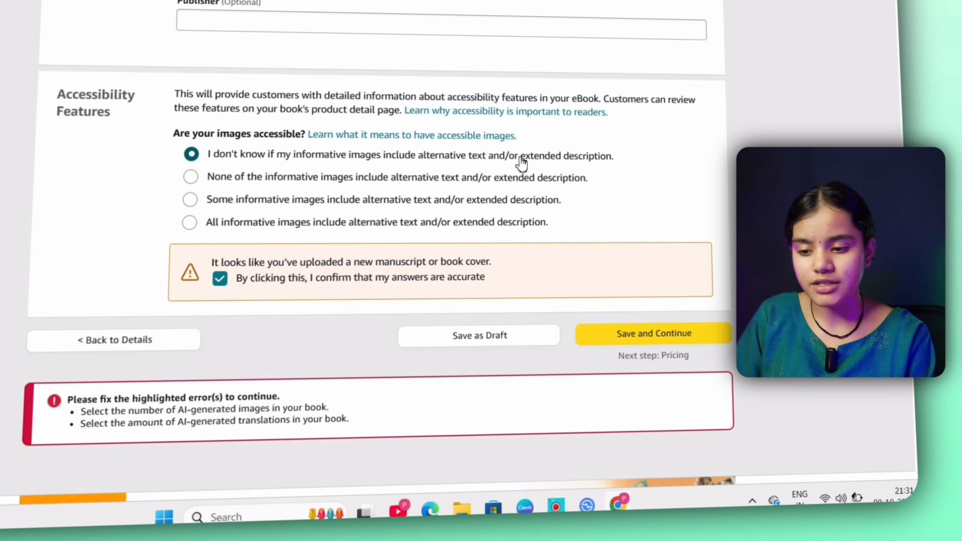
Step: Declare the AI-generated images as "One or a few AI-generated images, with extensive editing"
{"action": "scroll", "coordinate": [522, 164], "scroll_direction": "up", "scroll_amount": 15}
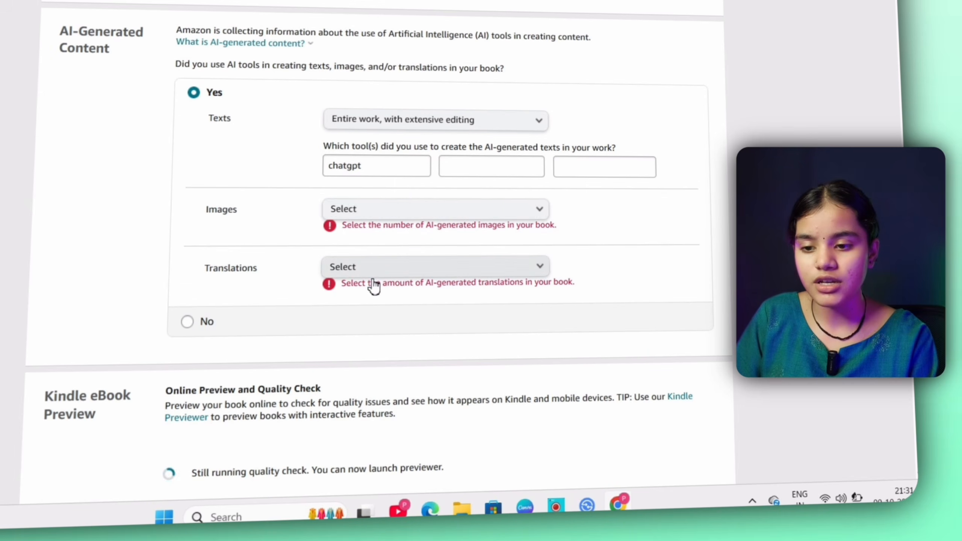
{"action": "left_click", "coordinate": [535, 211]}
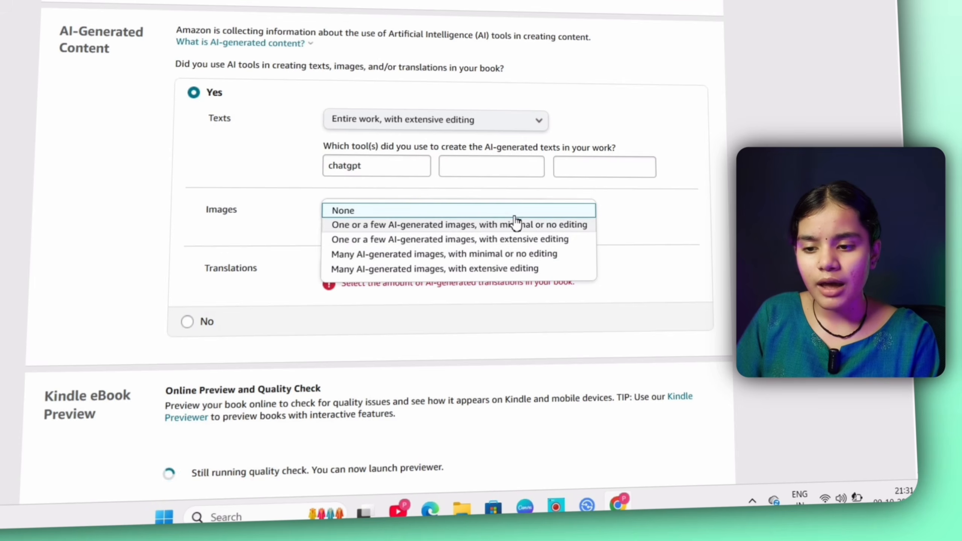
{"action": "left_click", "coordinate": [519, 239]}
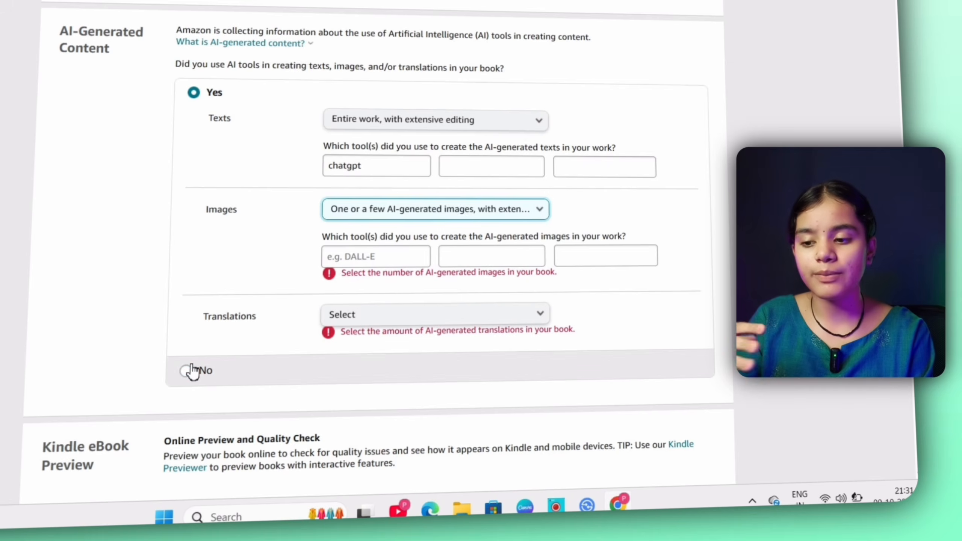
Step: Change the AI-Generated Content answer to No and save the eBook content to continue to pricing
{"action": "left_click", "coordinate": [190, 371]}
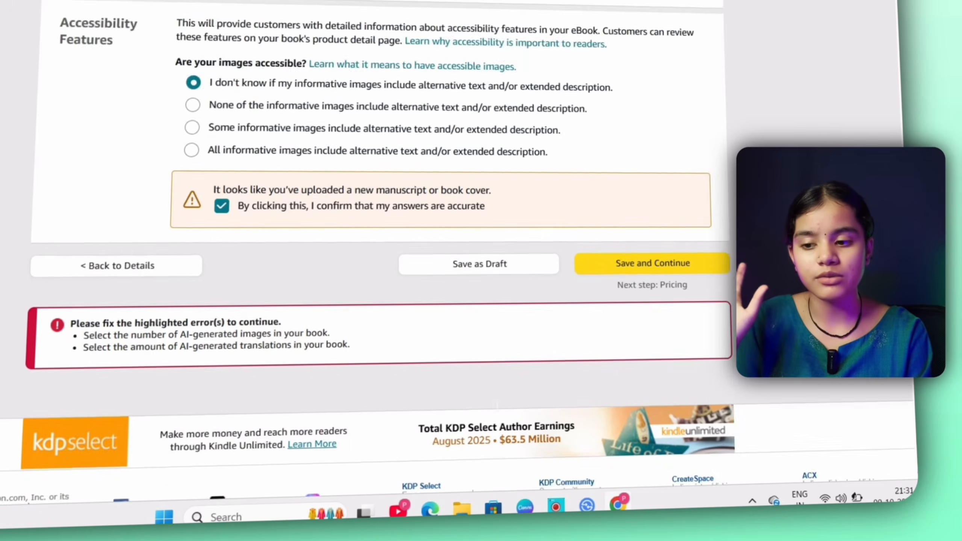
{"action": "scroll", "coordinate": [492, 402], "scroll_direction": "down", "scroll_amount": 2}
{"action": "left_click", "coordinate": [691, 169]}
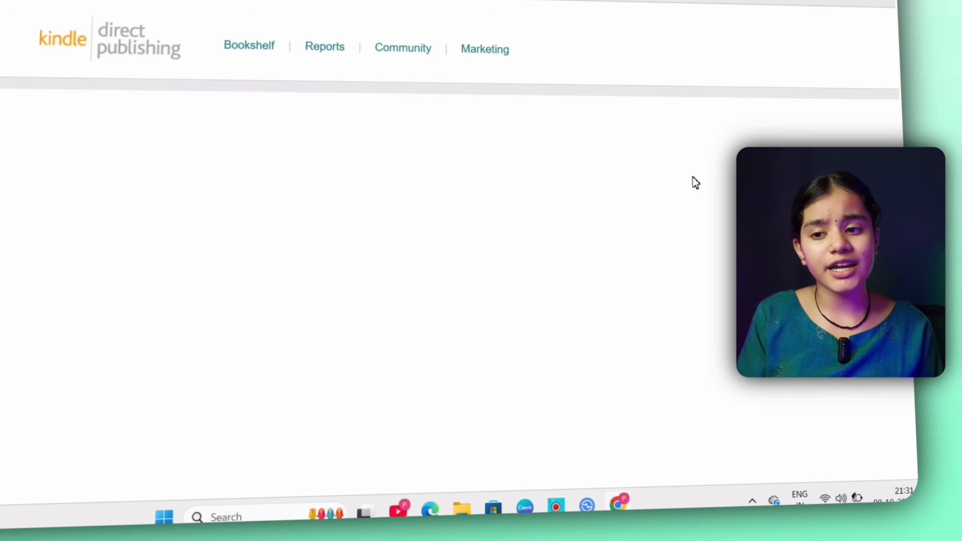
Step: Review the KDP Select, territories, primary marketplace and royalty sections of the pricing page, including the Marketplace explanation
{"action": "scroll", "coordinate": [703, 229], "scroll_direction": "down", "scroll_amount": 4}
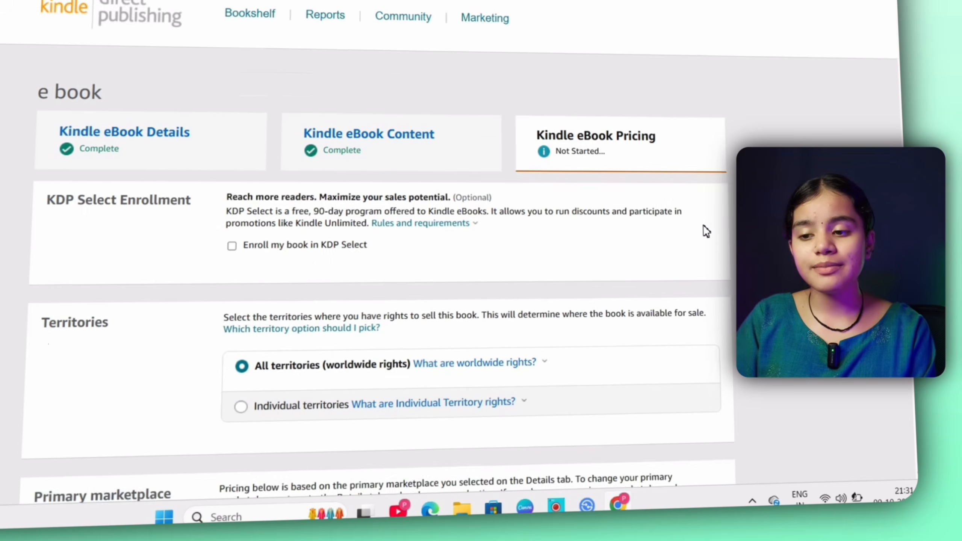
{"action": "scroll", "coordinate": [704, 227], "scroll_direction": "down", "scroll_amount": 4}
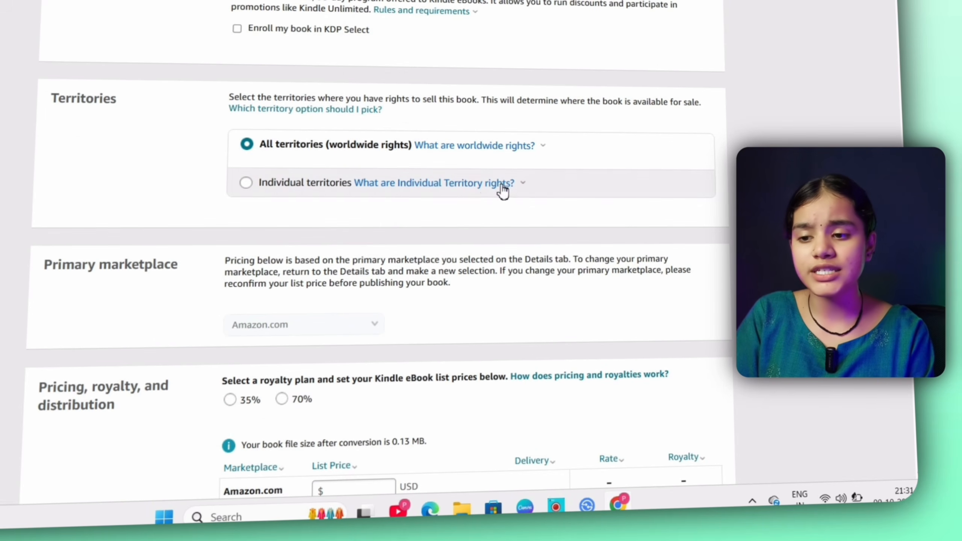
{"action": "scroll", "coordinate": [648, 235], "scroll_direction": "down", "scroll_amount": 2}
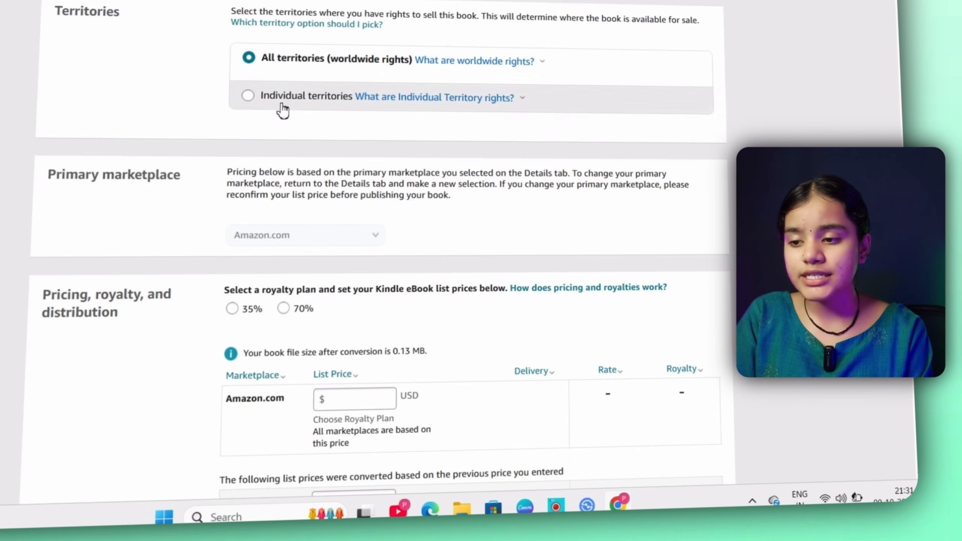
{"action": "scroll", "coordinate": [610, 318], "scroll_direction": "down", "scroll_amount": 3}
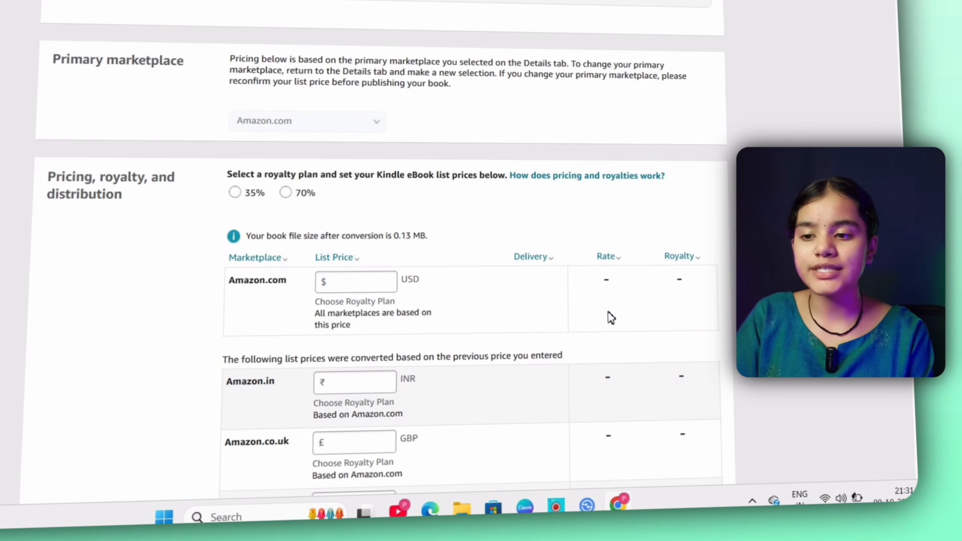
{"action": "scroll", "coordinate": [610, 317], "scroll_direction": "down", "scroll_amount": 4}
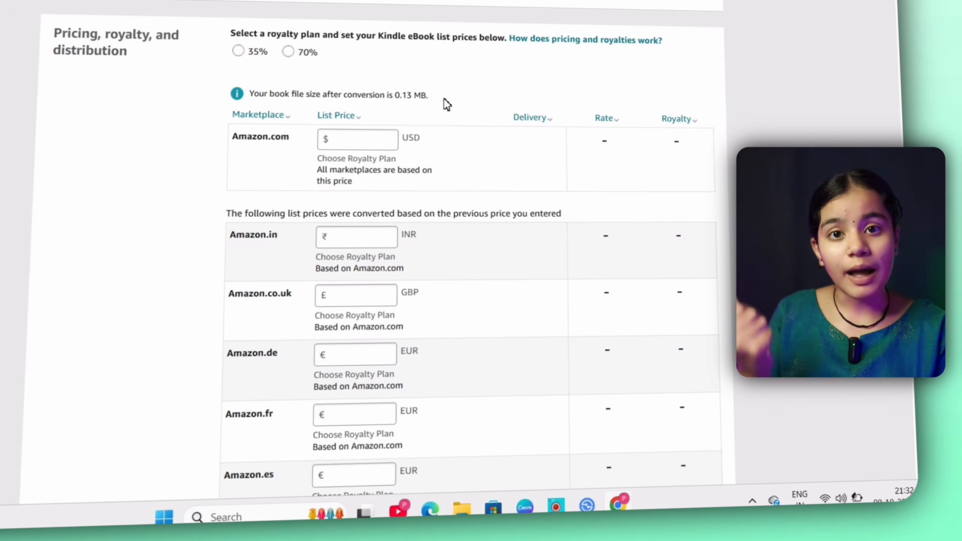
{"action": "left_click", "coordinate": [261, 113]}
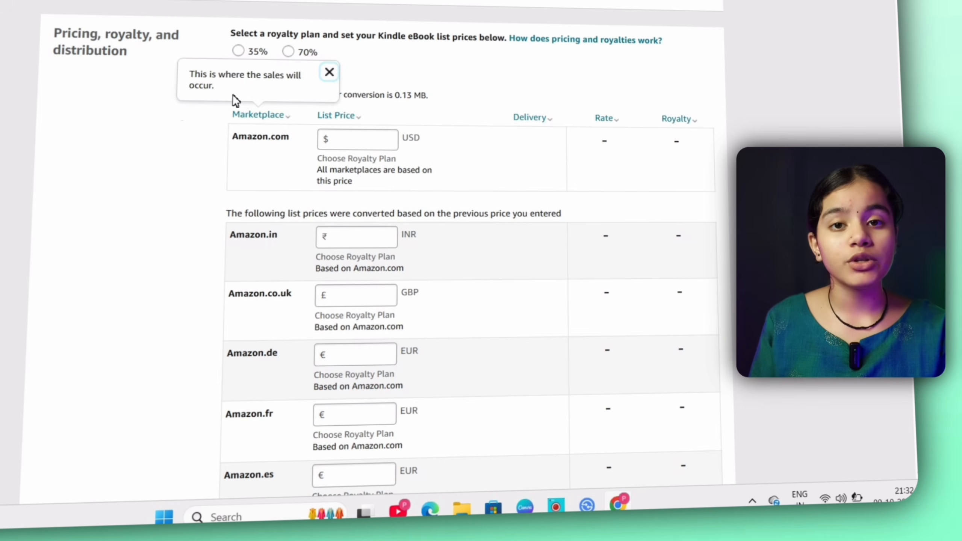
{"action": "left_click", "coordinate": [208, 98]}
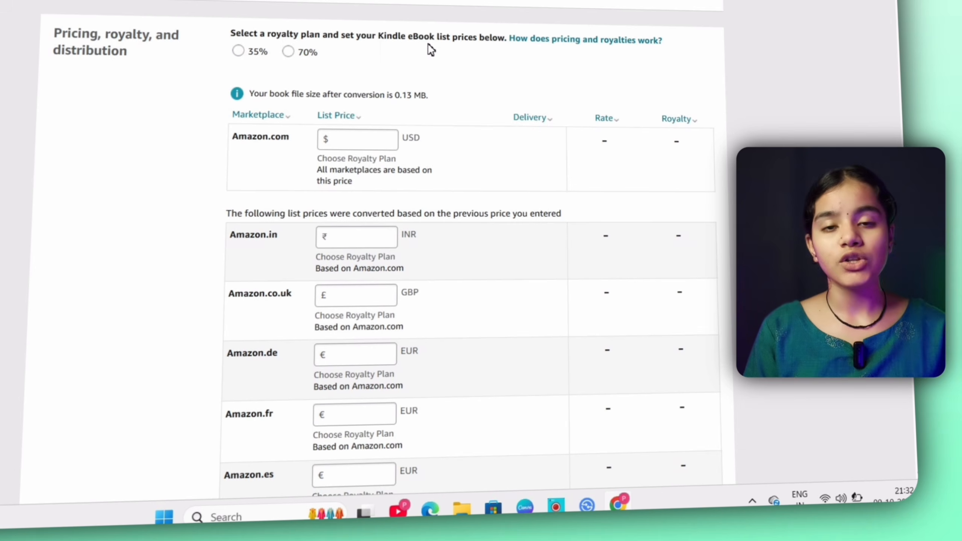
{"action": "left_click", "coordinate": [658, 43]}
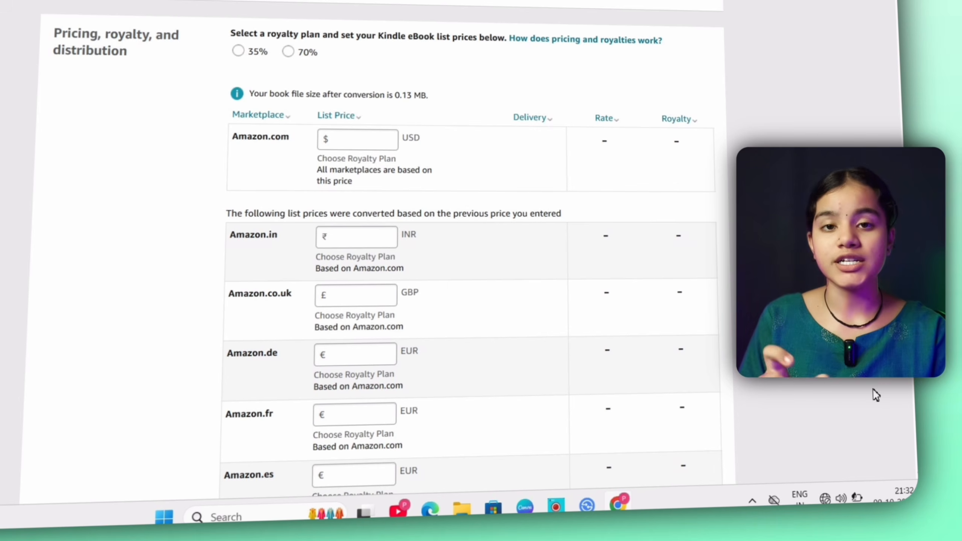
{"action": "key", "text": "super+a"}
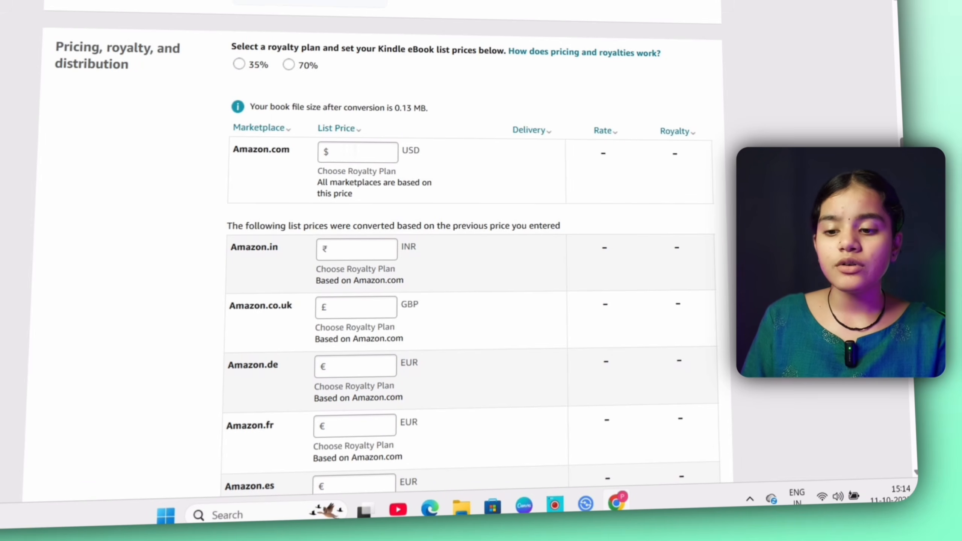
Step: Set the Amazon.com list price to 1 USD and choose the 35% royalty plan
{"action": "left_click", "coordinate": [357, 154]}
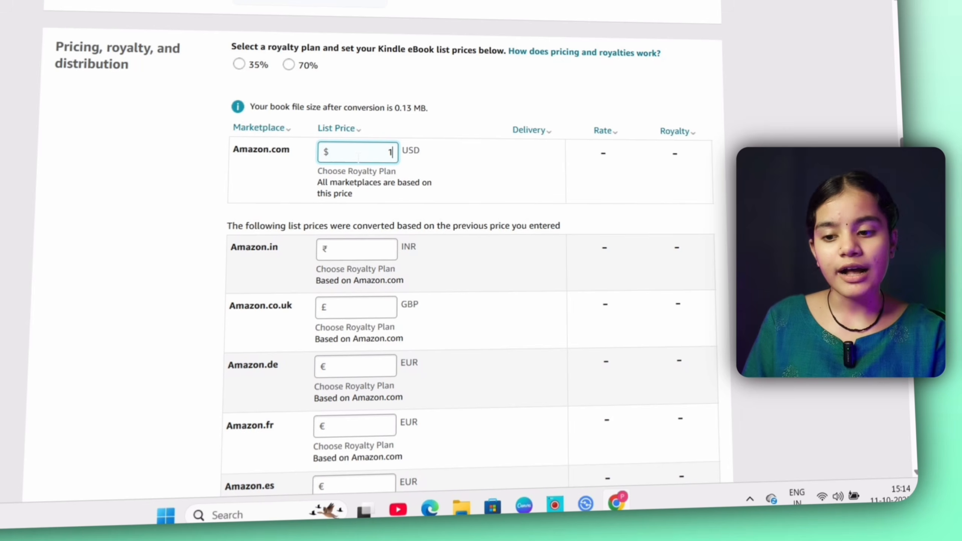
{"action": "left_click", "coordinate": [244, 66]}
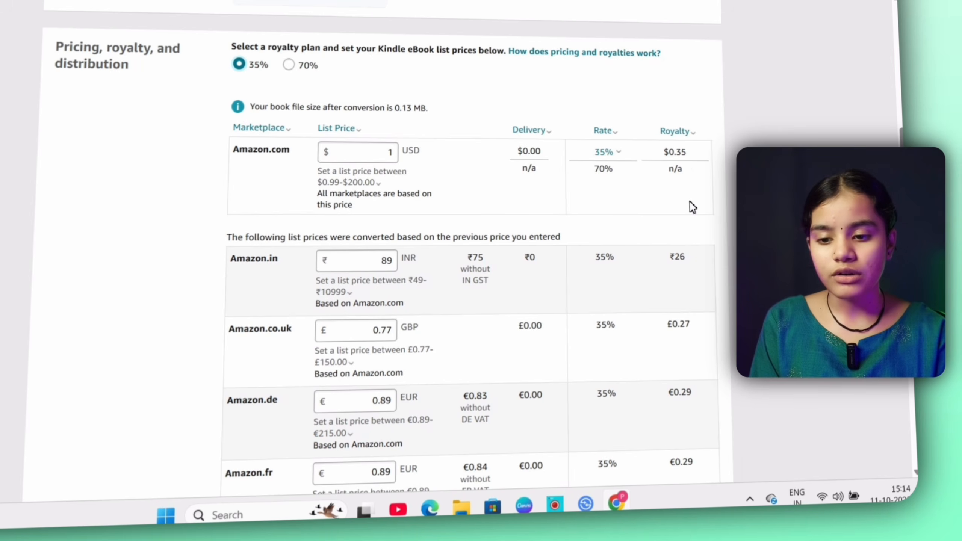
Step: Examine the converted list prices, delivery costs and royalties for the other Amazon marketplaces
{"action": "scroll", "coordinate": [633, 223], "scroll_direction": "down", "scroll_amount": 1}
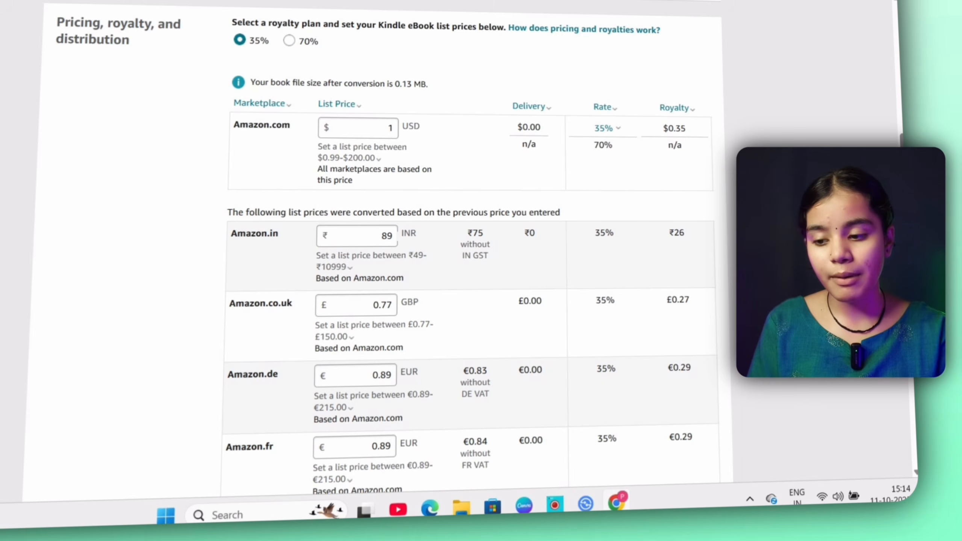
{"action": "mouse_move", "coordinate": [371, 255]}
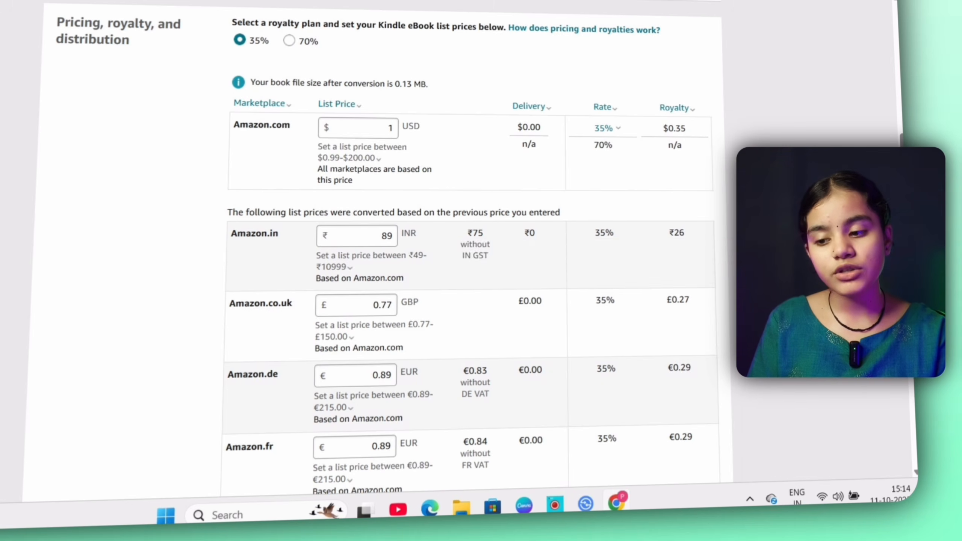
{"action": "scroll", "coordinate": [456, 345], "scroll_direction": "down", "scroll_amount": 5}
{"action": "scroll", "coordinate": [457, 345], "scroll_direction": "down", "scroll_amount": 6}
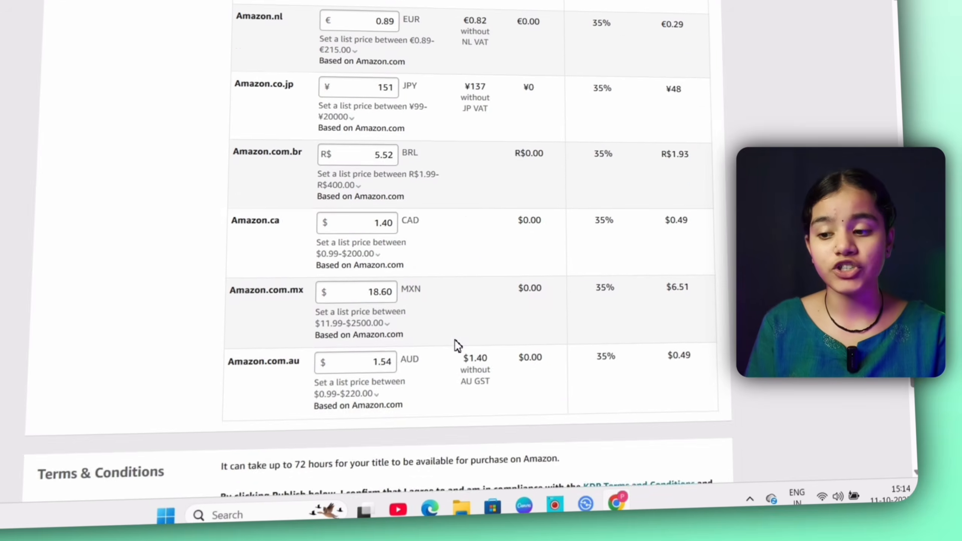
{"action": "scroll", "coordinate": [457, 345], "scroll_direction": "up", "scroll_amount": 10}
{"action": "scroll", "coordinate": [457, 346], "scroll_direction": "up", "scroll_amount": 3}
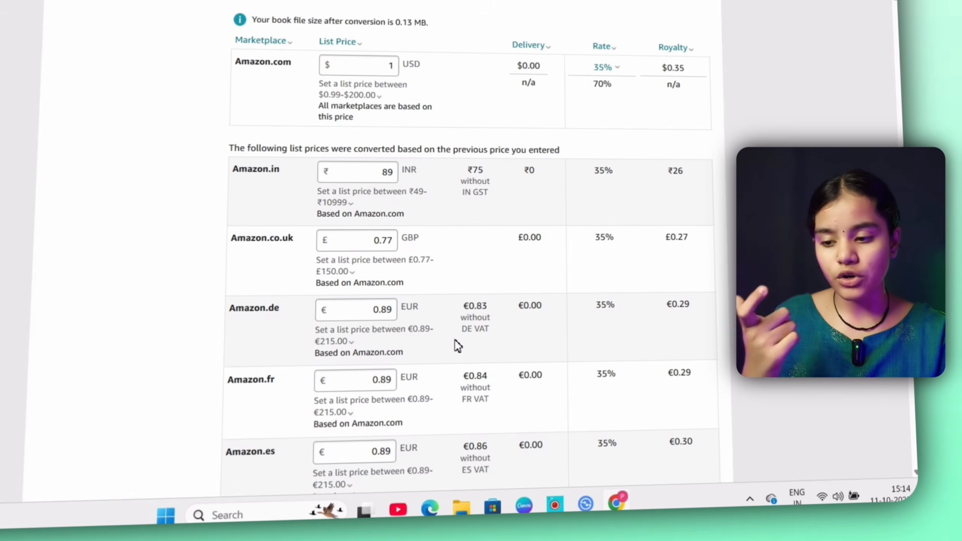
{"action": "scroll", "coordinate": [457, 346], "scroll_direction": "down", "scroll_amount": 4}
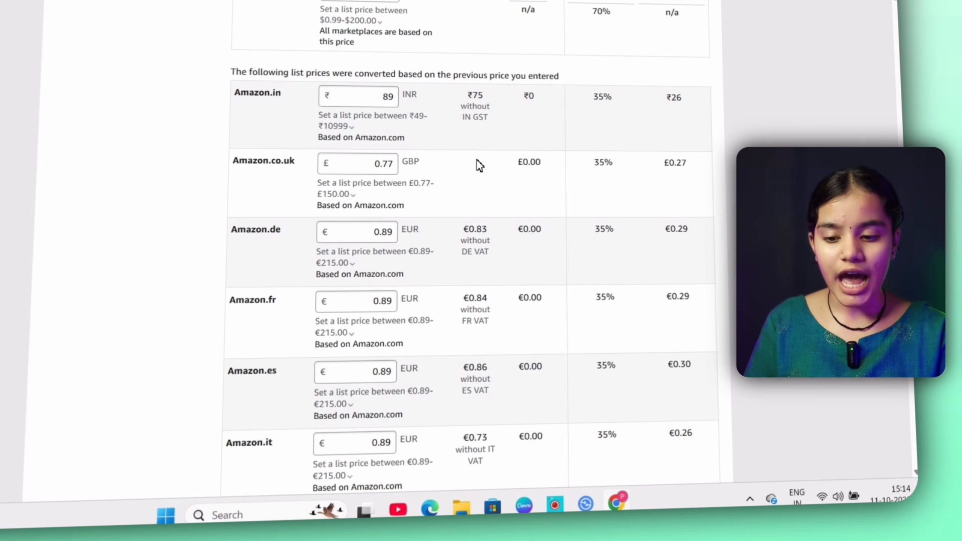
Step: Set the Amazon.com list price to 3.00 USD under the 70% royalty plan
{"action": "scroll", "coordinate": [480, 166], "scroll_direction": "up", "scroll_amount": 1}
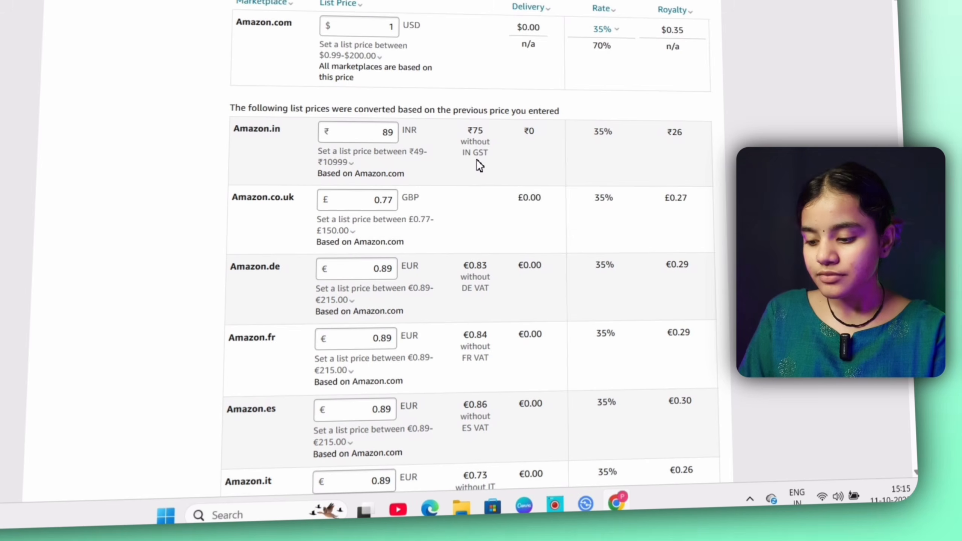
{"action": "scroll", "coordinate": [479, 165], "scroll_direction": "up", "scroll_amount": 1}
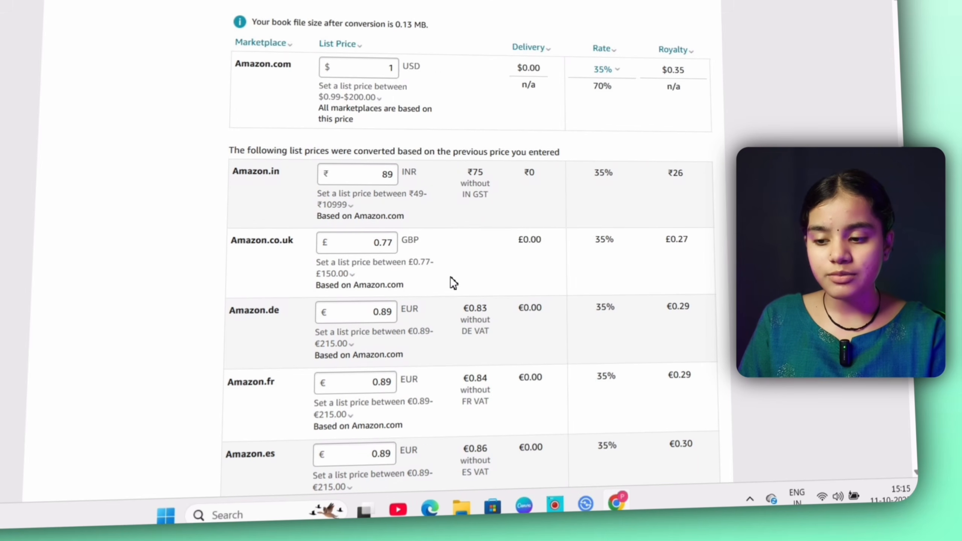
{"action": "left_click", "coordinate": [388, 68]}
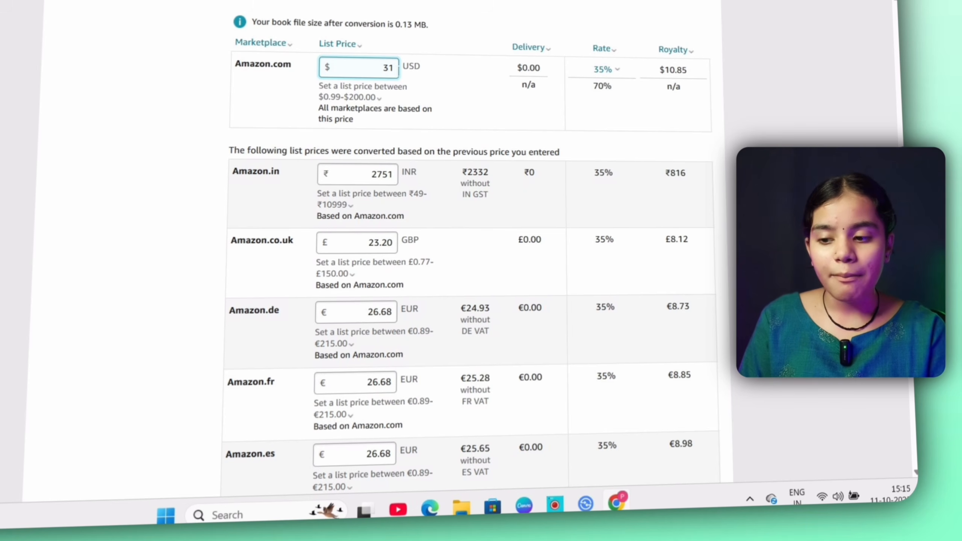
{"action": "left_click", "coordinate": [584, 142]}
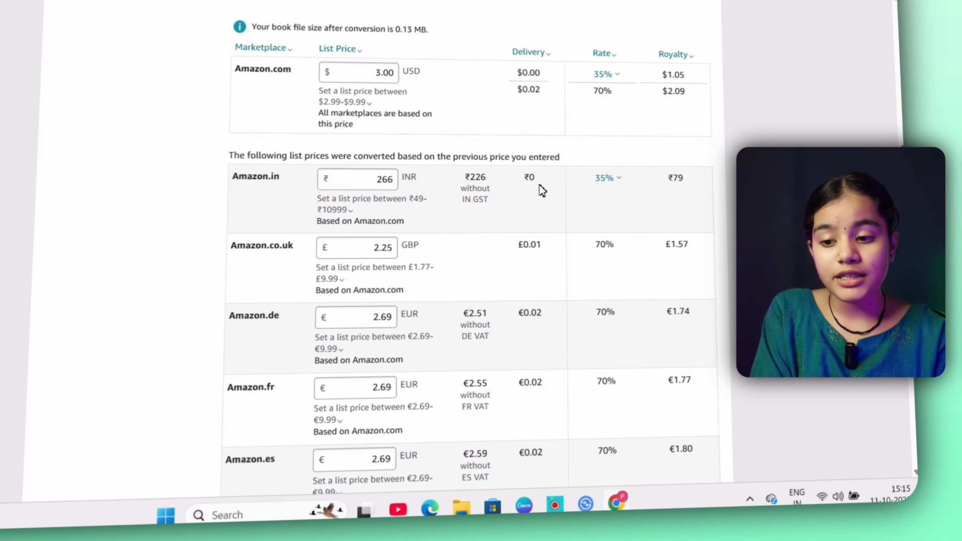
Step: Read the Amazon.in royalty rate explanation and enrol the book in KDP Select to qualify for the 70% rate there
{"action": "left_click", "coordinate": [611, 181]}
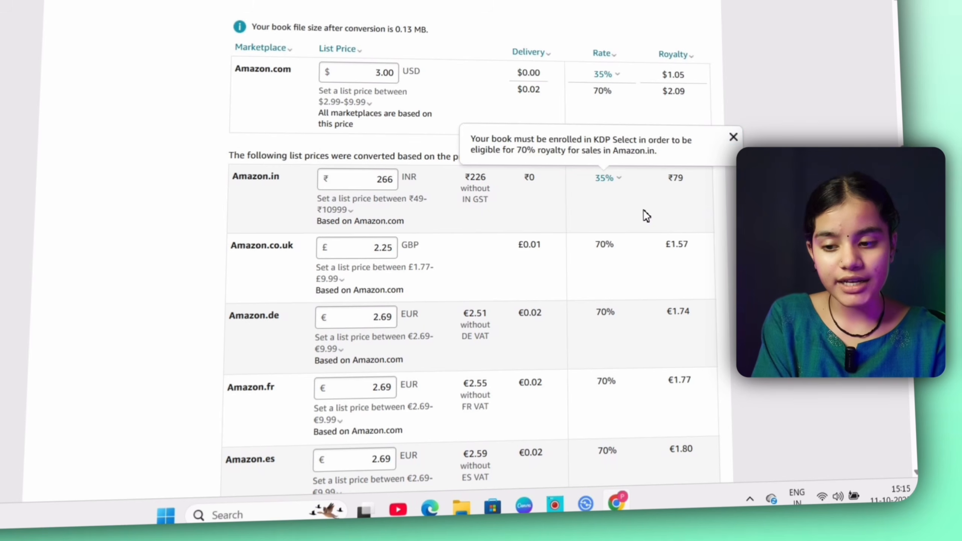
{"action": "left_click", "coordinate": [648, 192]}
{"action": "left_click", "coordinate": [614, 180]}
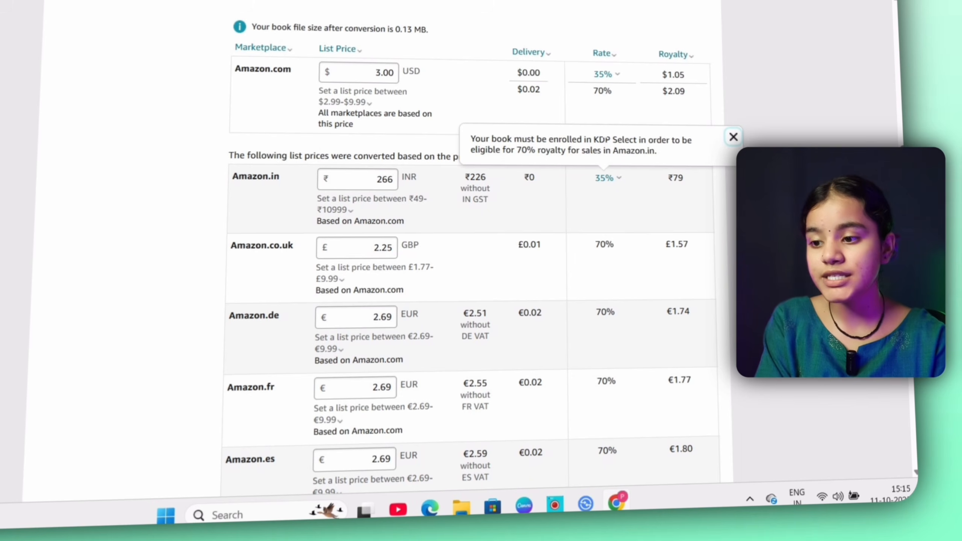
{"action": "scroll", "coordinate": [531, 105], "scroll_direction": "up", "scroll_amount": 10}
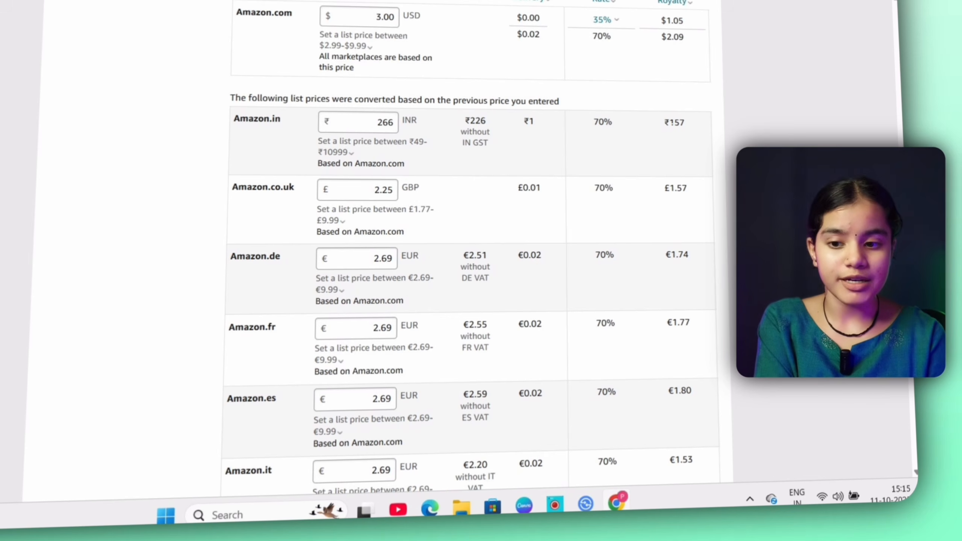
Step: Compare the Amazon.in royalty under the 70% and 35% plans, then return to the 70% royalty plan
{"action": "left_click_drag", "start_coordinate": [670, 122], "coordinate": [698, 128]}
{"action": "left_click", "coordinate": [698, 127]}
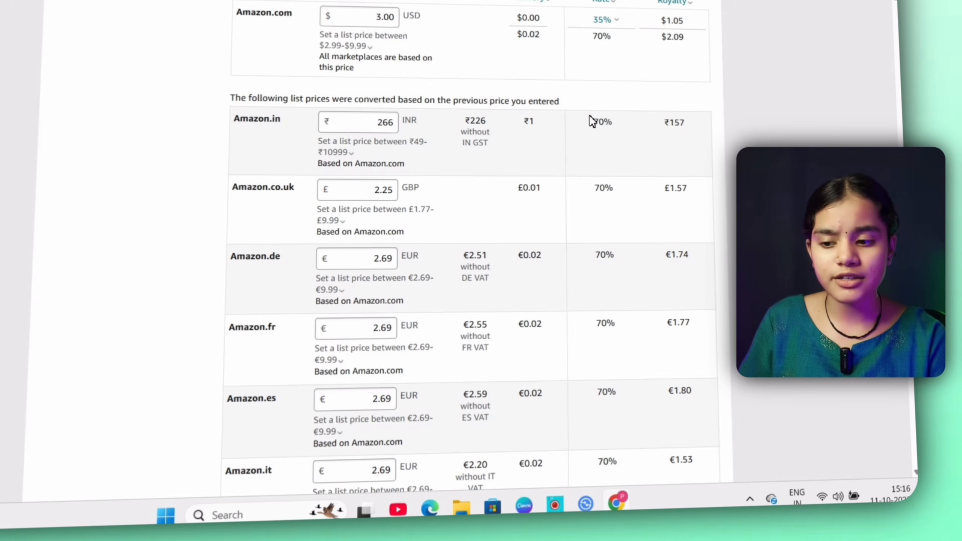
{"action": "scroll", "coordinate": [589, 116], "scroll_direction": "up", "scroll_amount": 2}
{"action": "left_click_drag", "start_coordinate": [230, 70], "coordinate": [260, 75]}
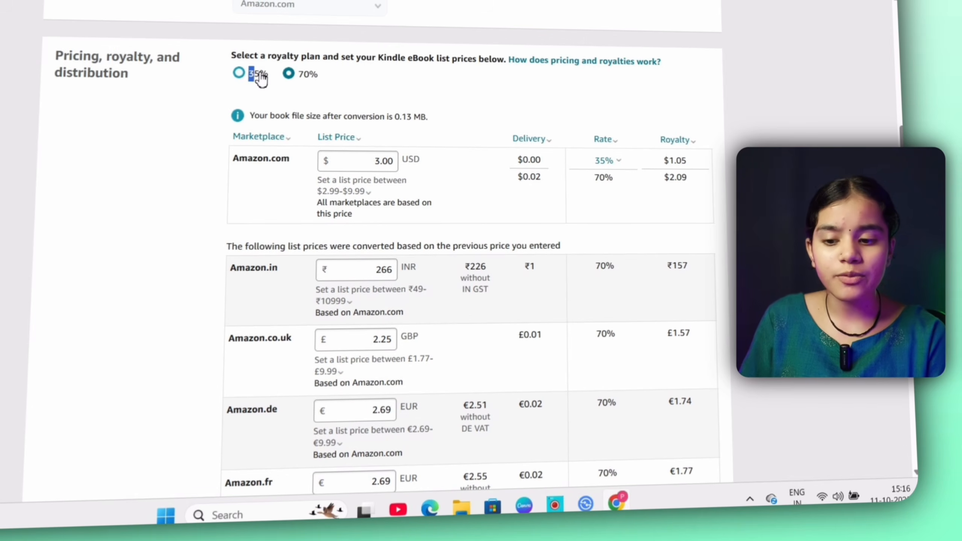
{"action": "left_click", "coordinate": [251, 74]}
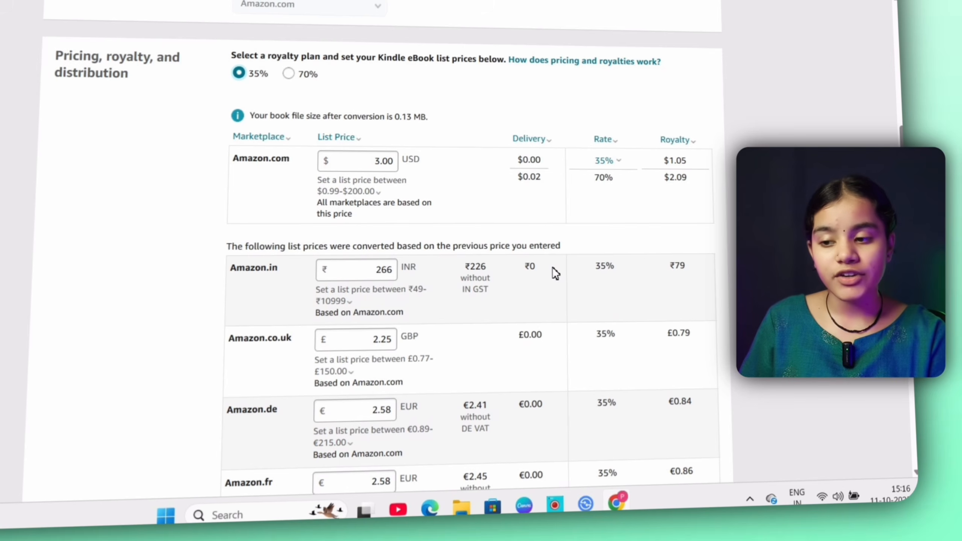
{"action": "left_click", "coordinate": [337, 137]}
Step: Review the Terms & Conditions notice on how long the title takes to become available for purchase
{"action": "scroll", "coordinate": [465, 249], "scroll_direction": "down", "scroll_amount": 15}
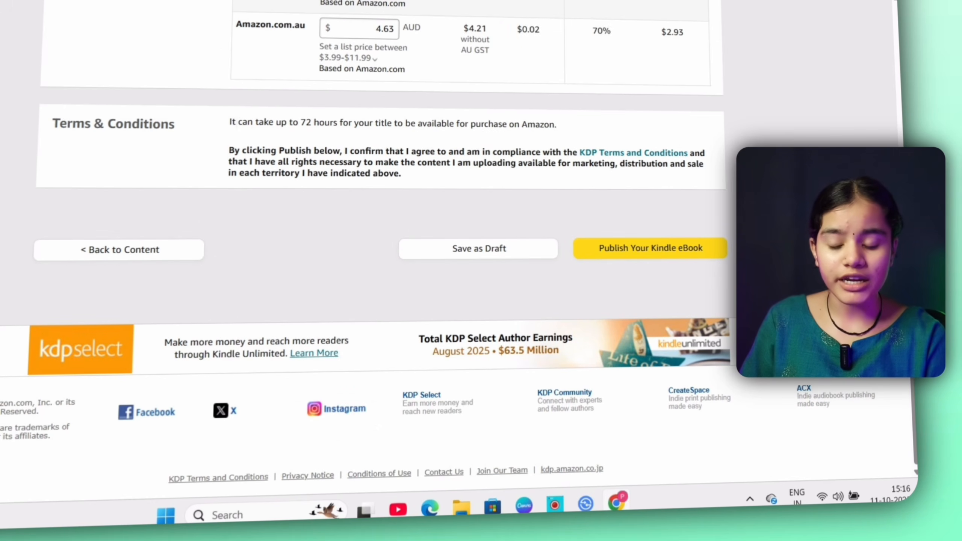
{"action": "left_click_drag", "start_coordinate": [229, 124], "coordinate": [569, 114]}
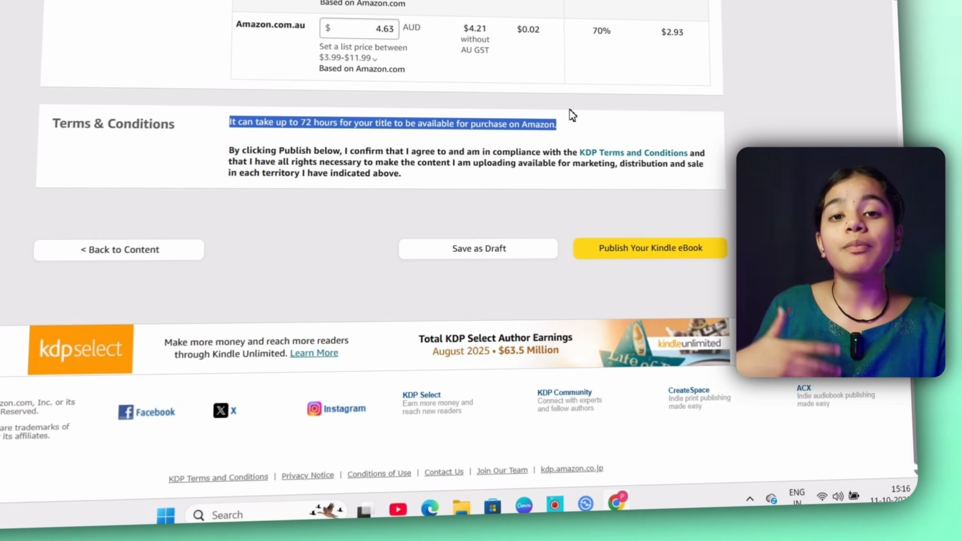
{"action": "left_click", "coordinate": [549, 320]}
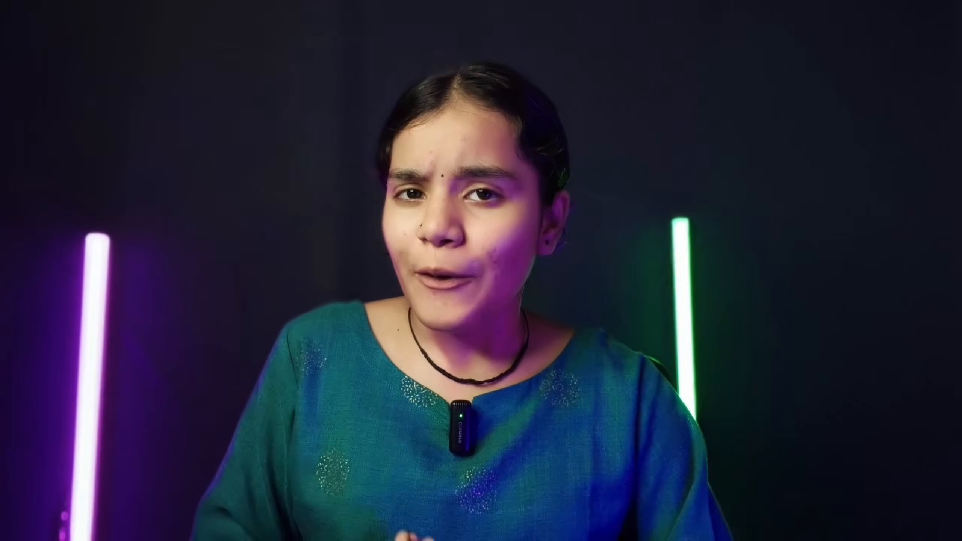